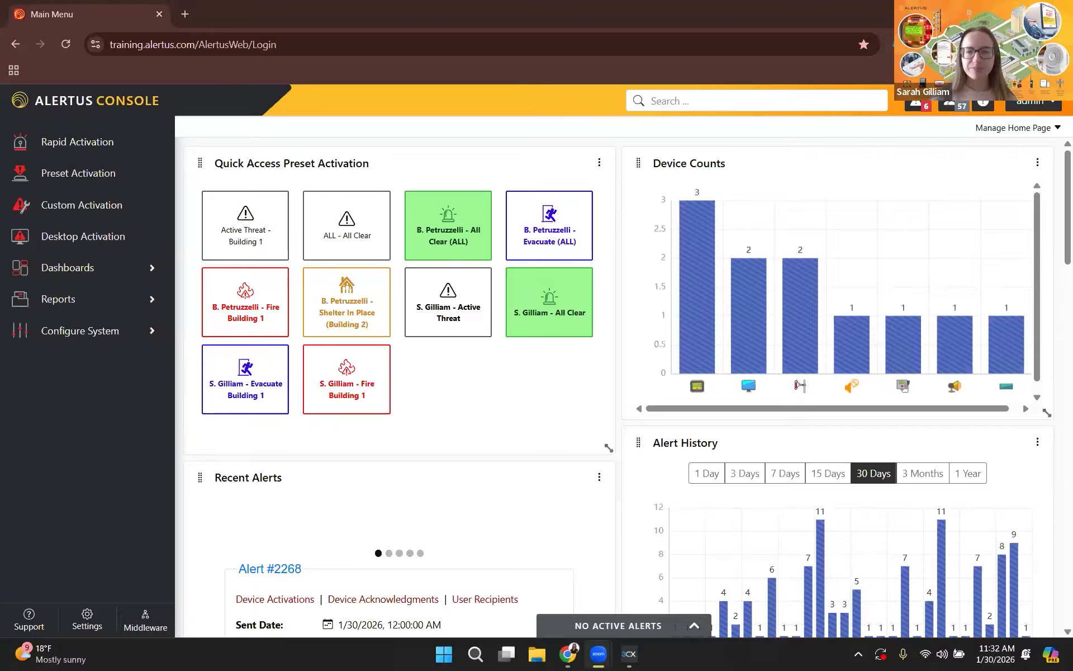
Start a custom activation and load the "Fire Evacuation Order" template as its message text.
{"action": "left_click", "coordinate": [77, 212]}
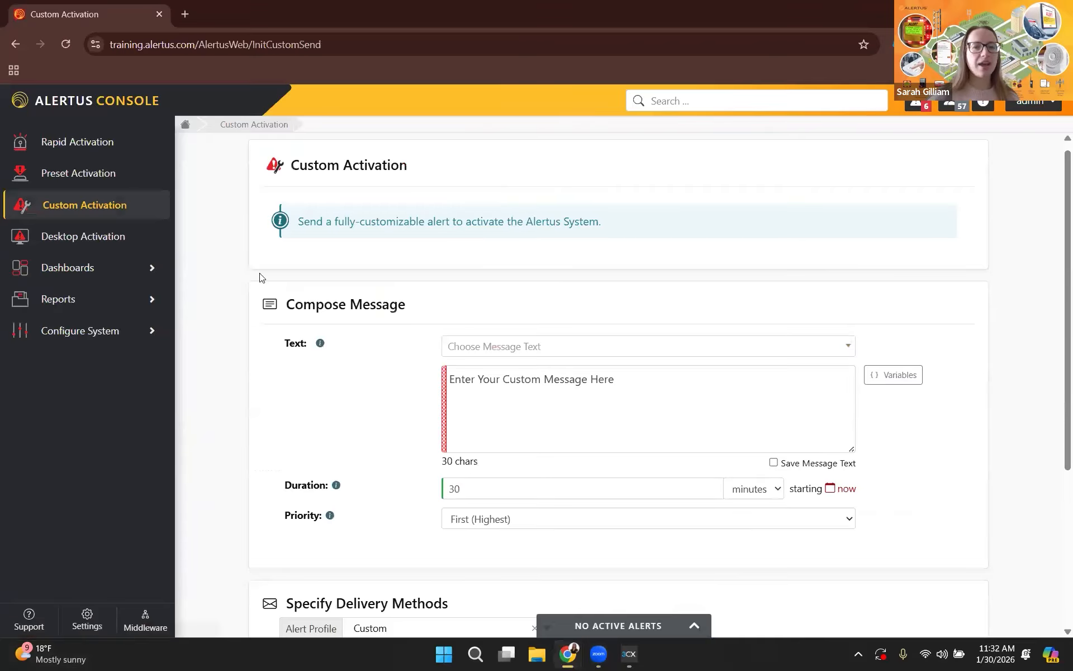
{"action": "scroll", "coordinate": [574, 313], "scroll_direction": "down", "scroll_amount": 1}
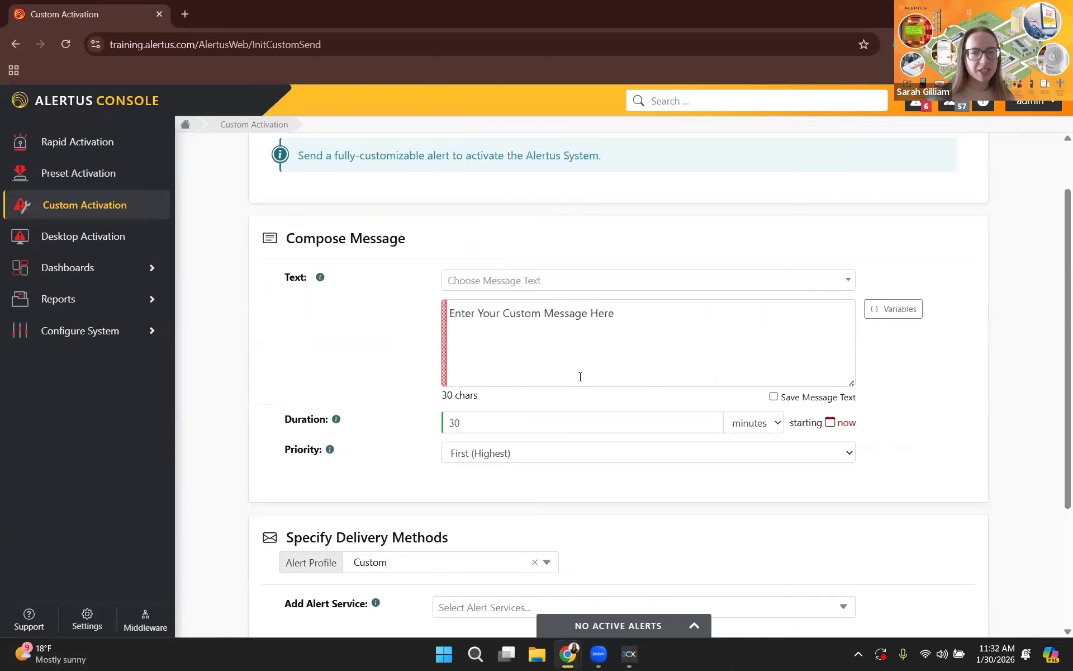
{"action": "left_click", "coordinate": [601, 287]}
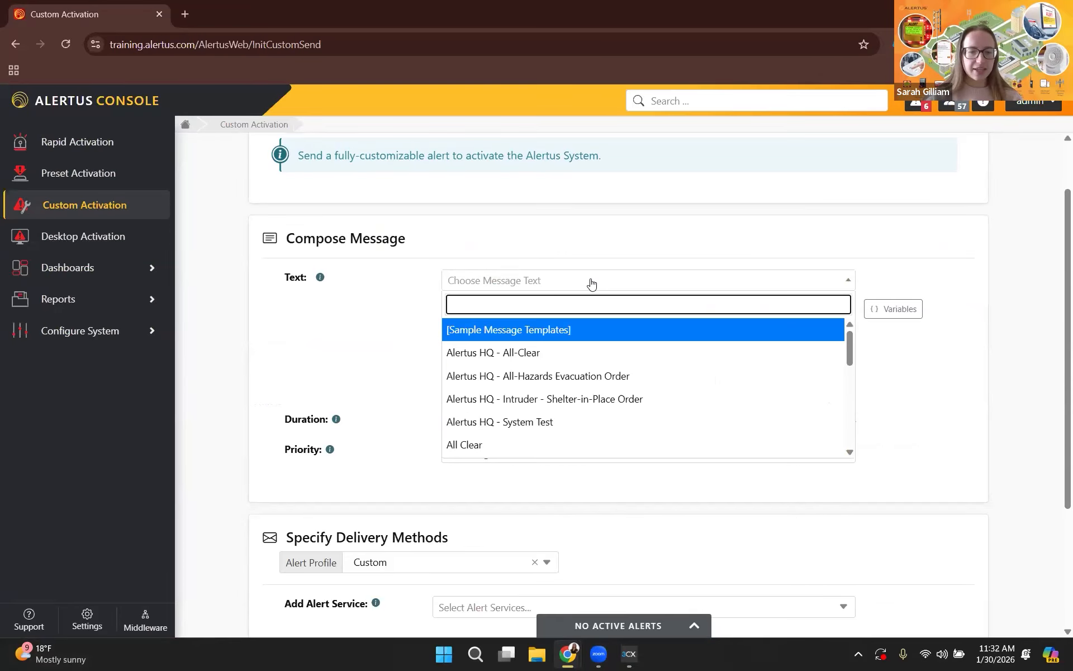
{"action": "type", "text": "fire"}
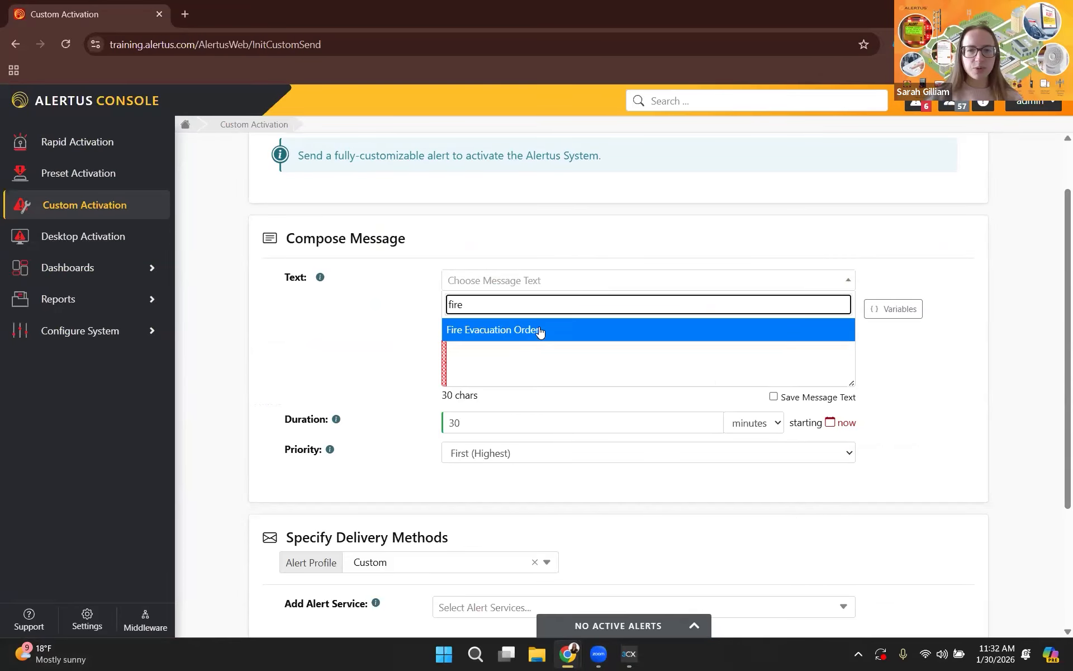
{"action": "left_click", "coordinate": [540, 329]}
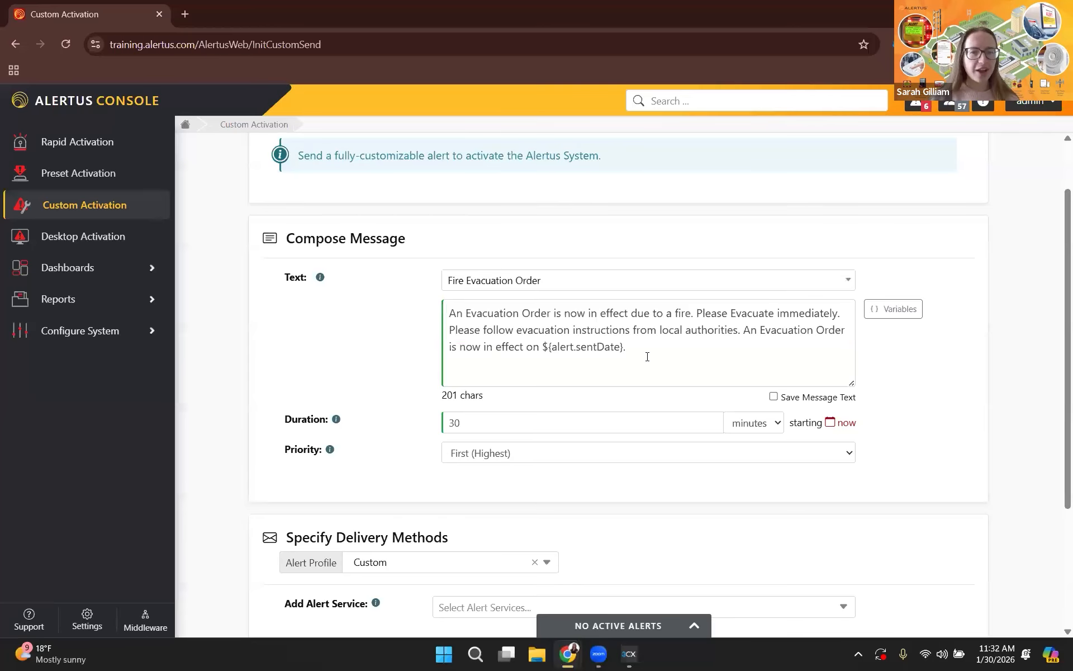
Insert "in Building 1" after "due to a fire" in the first sentence of the alert message.
{"action": "scroll", "coordinate": [699, 241], "scroll_direction": "down", "scroll_amount": 2}
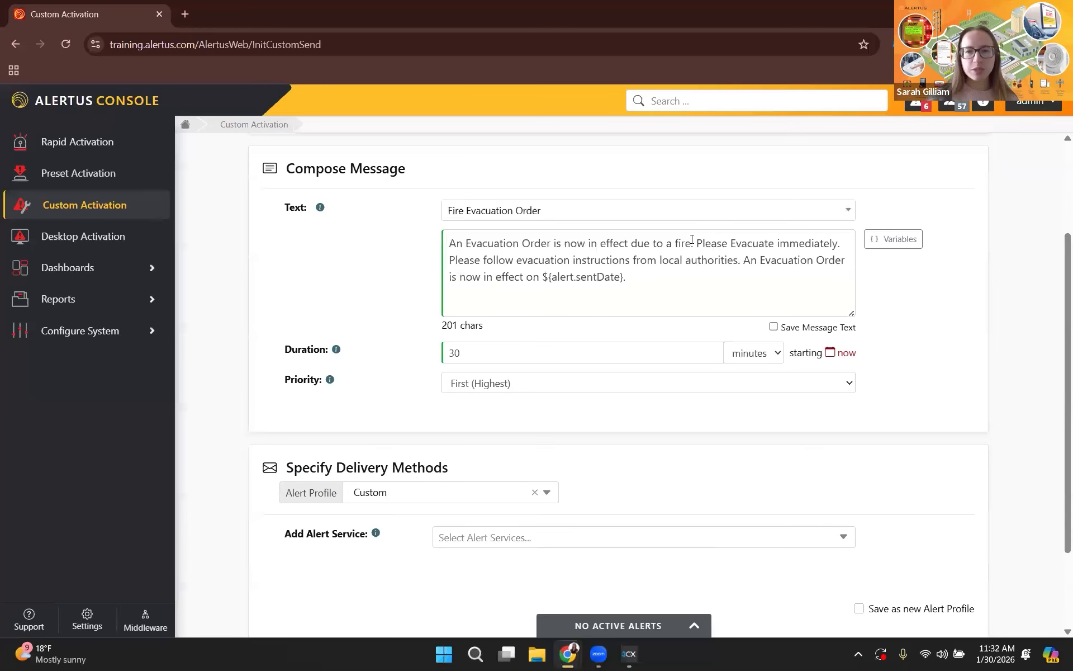
{"action": "left_click", "coordinate": [691, 243]}
{"action": "type", "text": "in B"}
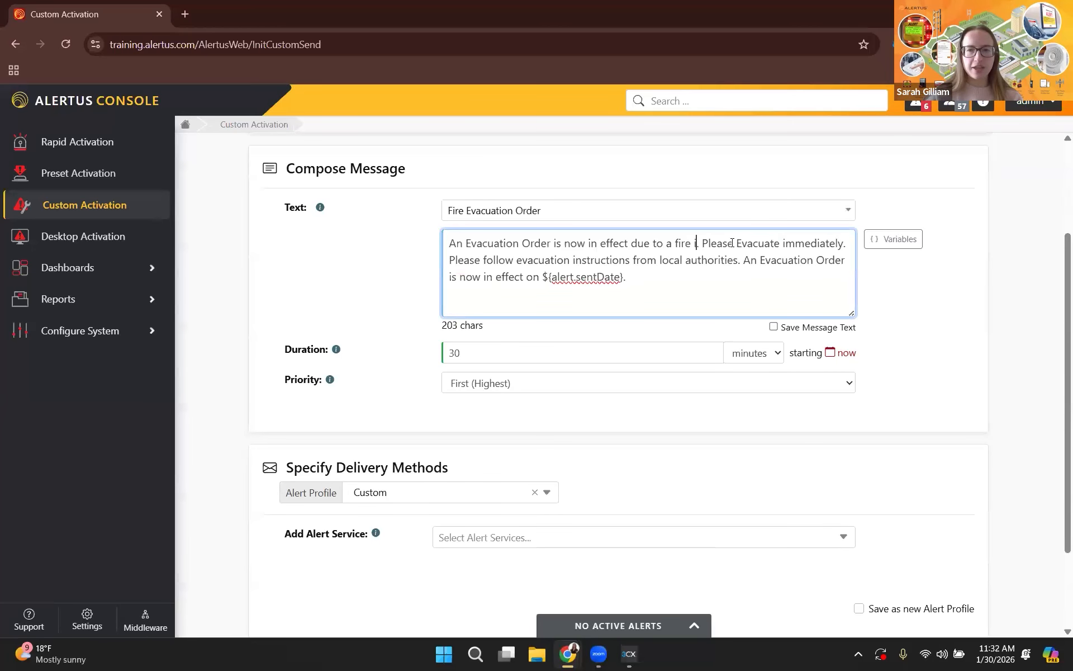
{"action": "type", "text": "uilding 1"}
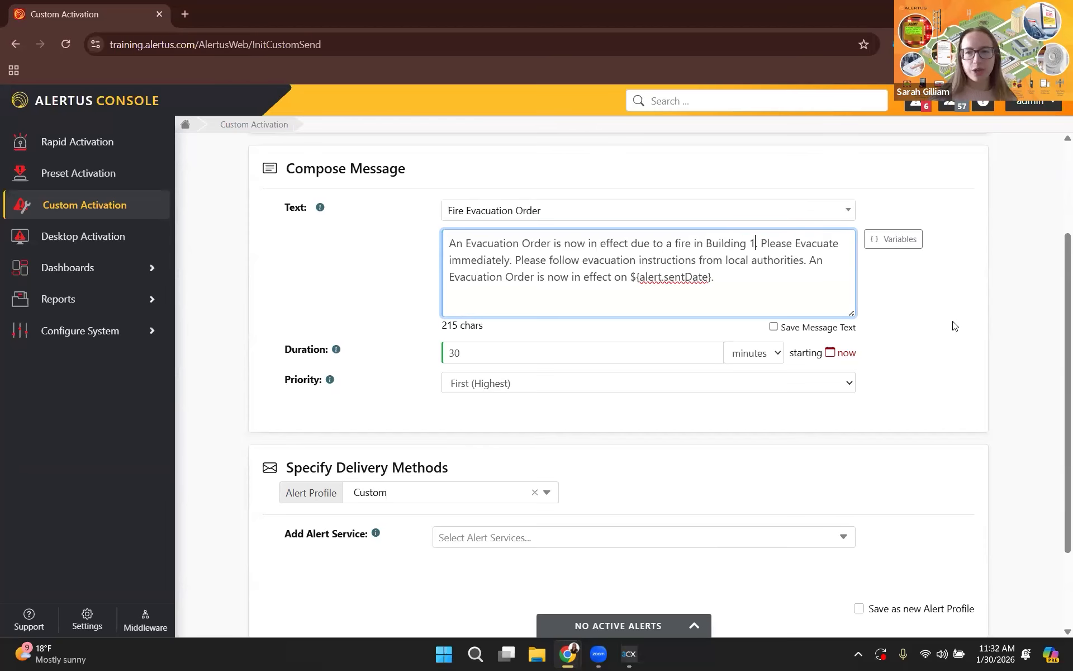
{"action": "left_click", "coordinate": [935, 342]}
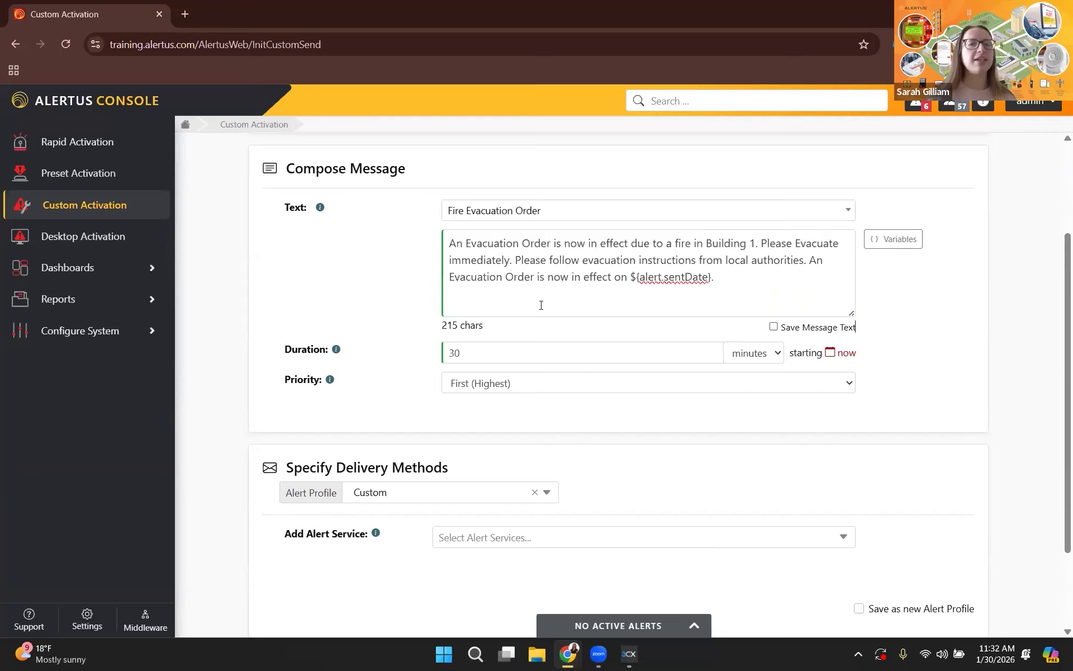
Add the Alert Beacon and Desktop - Orange Ticker alert services to the delivery methods.
{"action": "scroll", "coordinate": [474, 380], "scroll_direction": "down", "scroll_amount": 1}
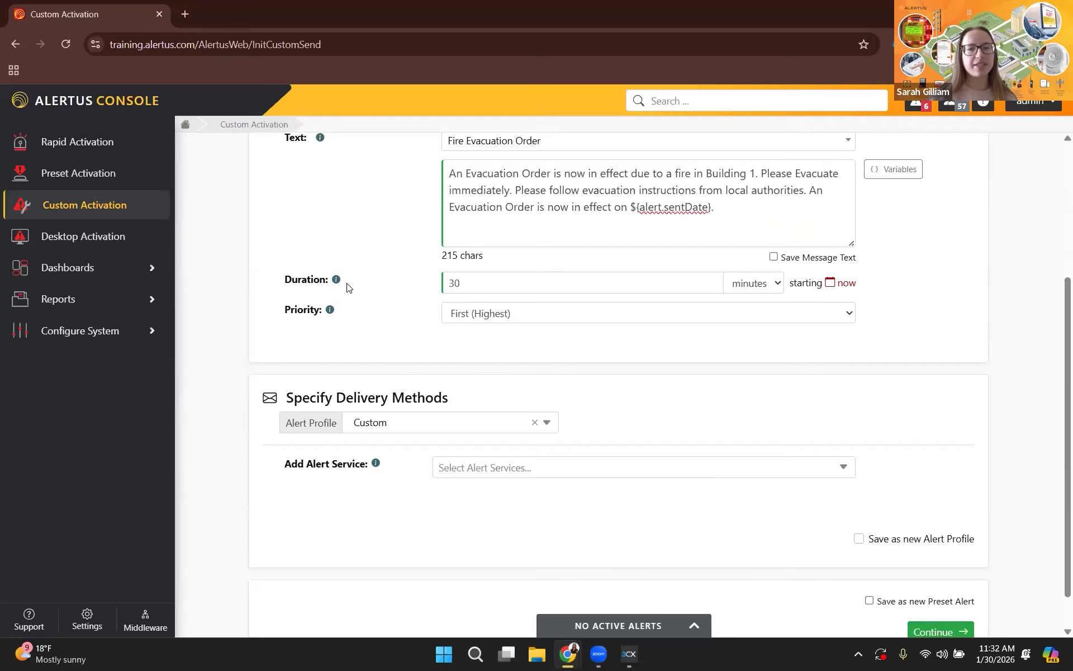
{"action": "mouse_move", "coordinate": [332, 311]}
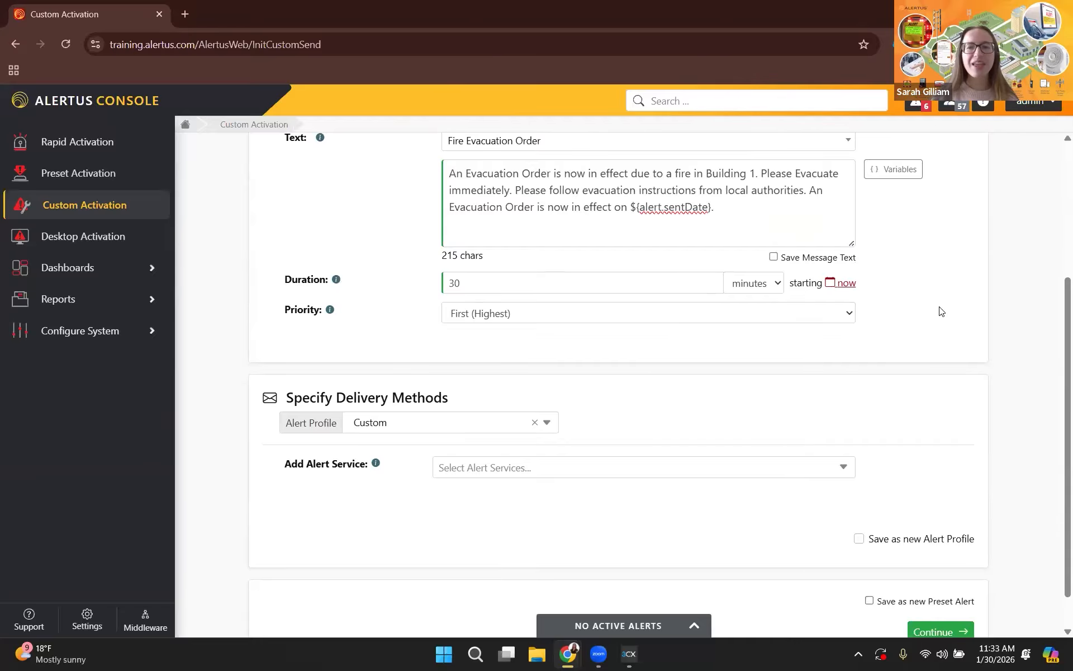
{"action": "scroll", "coordinate": [988, 310], "scroll_direction": "down", "scroll_amount": 1}
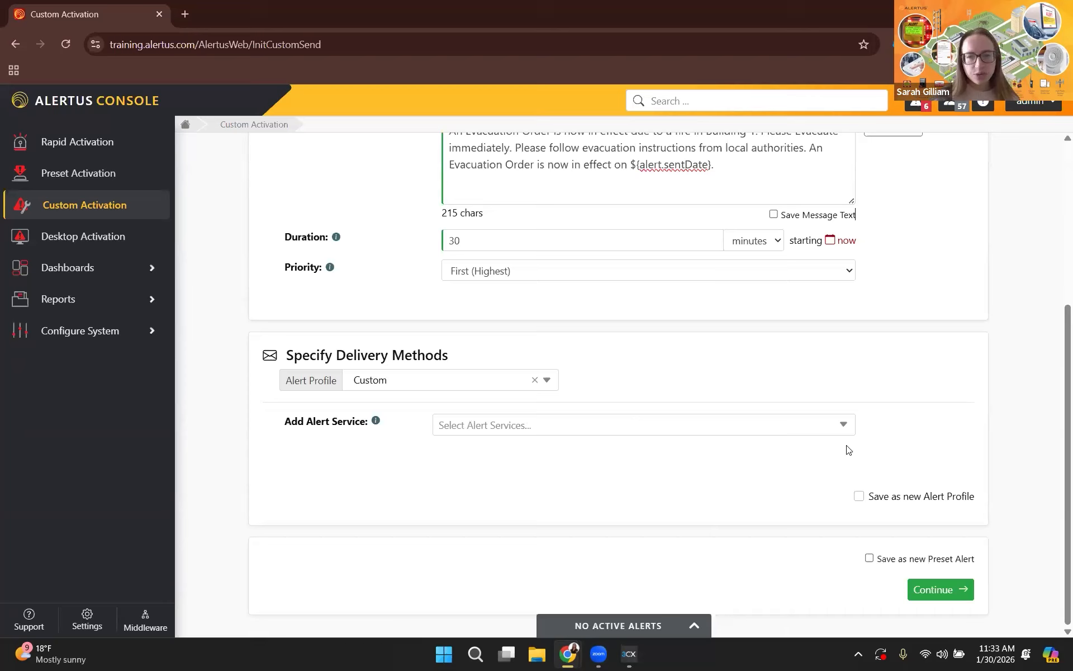
{"action": "left_click", "coordinate": [844, 428]}
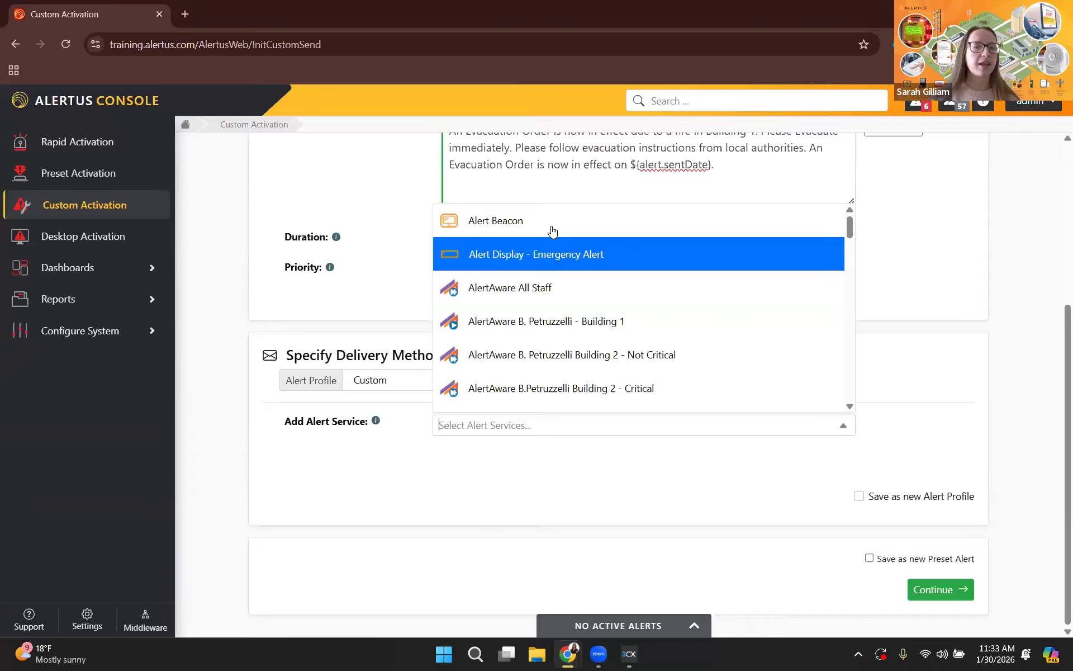
{"action": "left_click", "coordinate": [638, 226]}
{"action": "scroll", "coordinate": [683, 307], "scroll_direction": "down", "scroll_amount": 4}
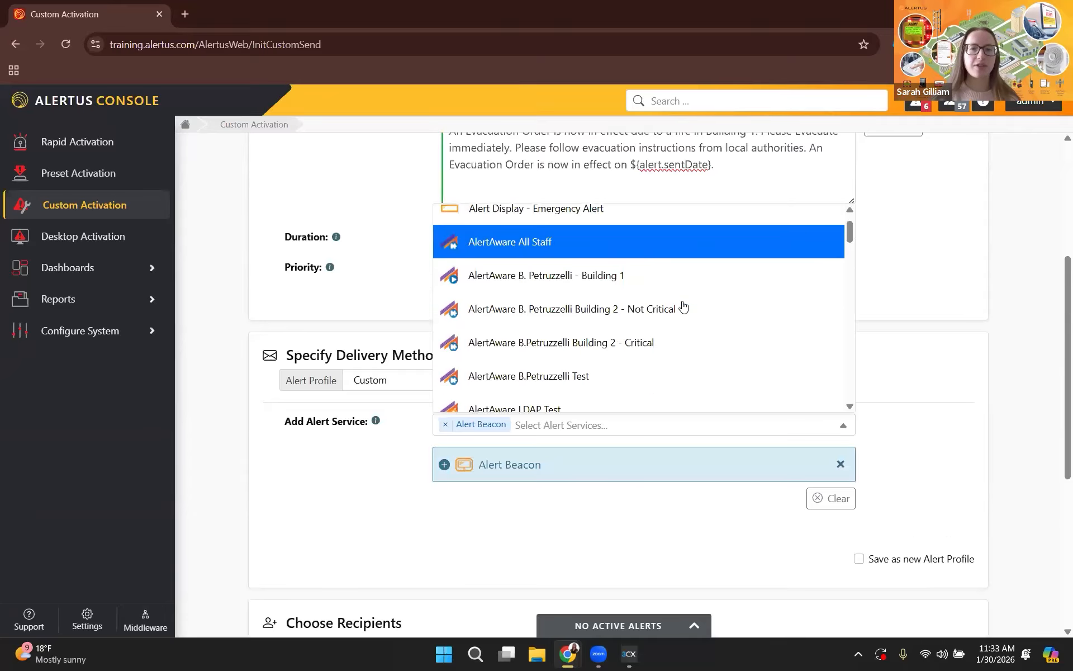
{"action": "scroll", "coordinate": [683, 307], "scroll_direction": "down", "scroll_amount": 3}
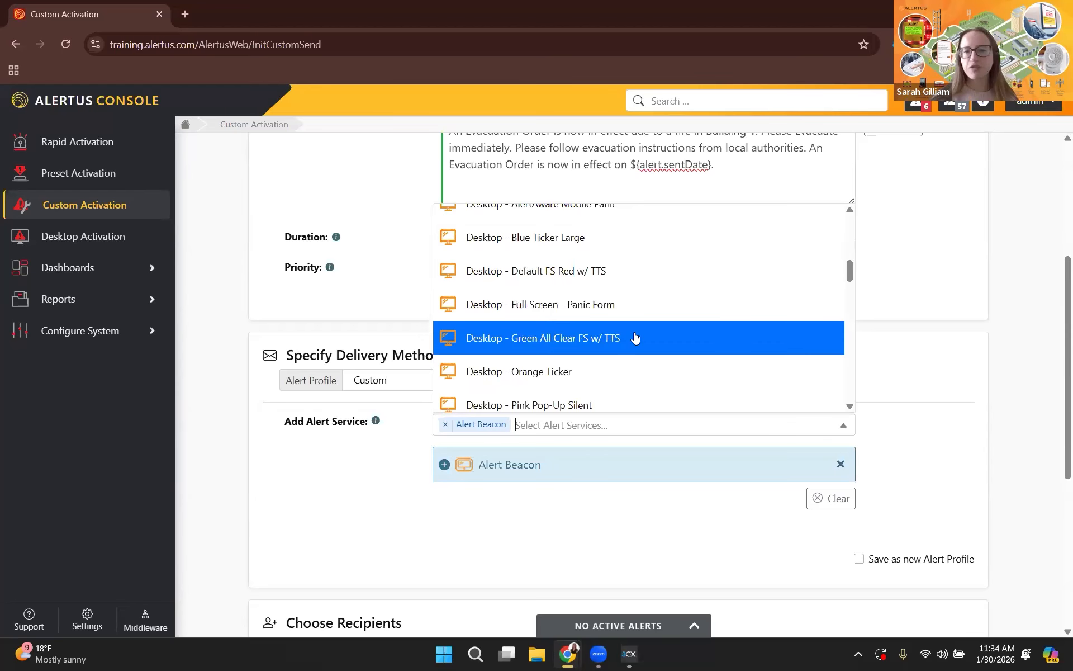
{"action": "left_click", "coordinate": [623, 370]}
{"action": "left_click", "coordinate": [853, 452]}
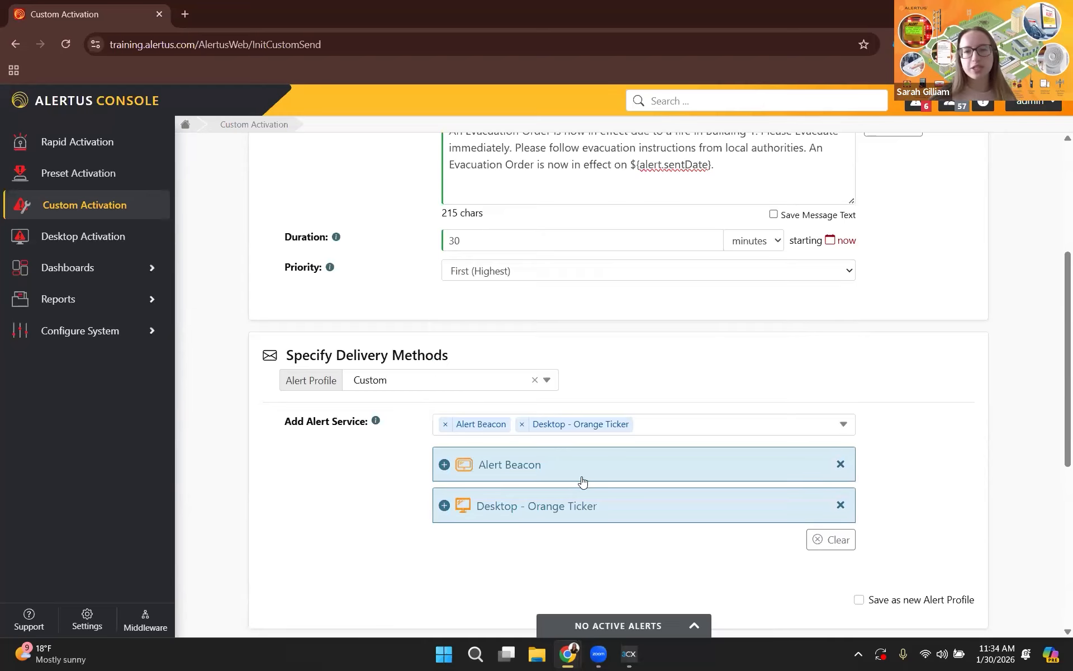
Look through the remaining alert services and clear the Alert Beacon and Desktop - Orange Ticker selections.
{"action": "scroll", "coordinate": [692, 346], "scroll_direction": "down", "scroll_amount": 1}
{"action": "left_click", "coordinate": [691, 350]}
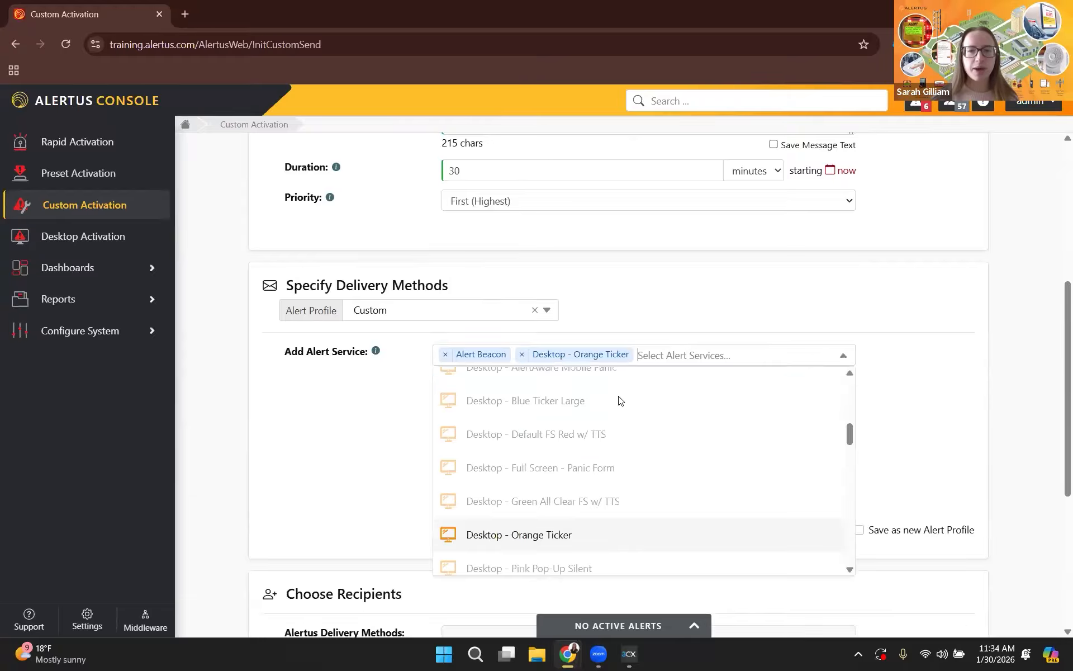
{"action": "scroll", "coordinate": [641, 452], "scroll_direction": "down", "scroll_amount": 5}
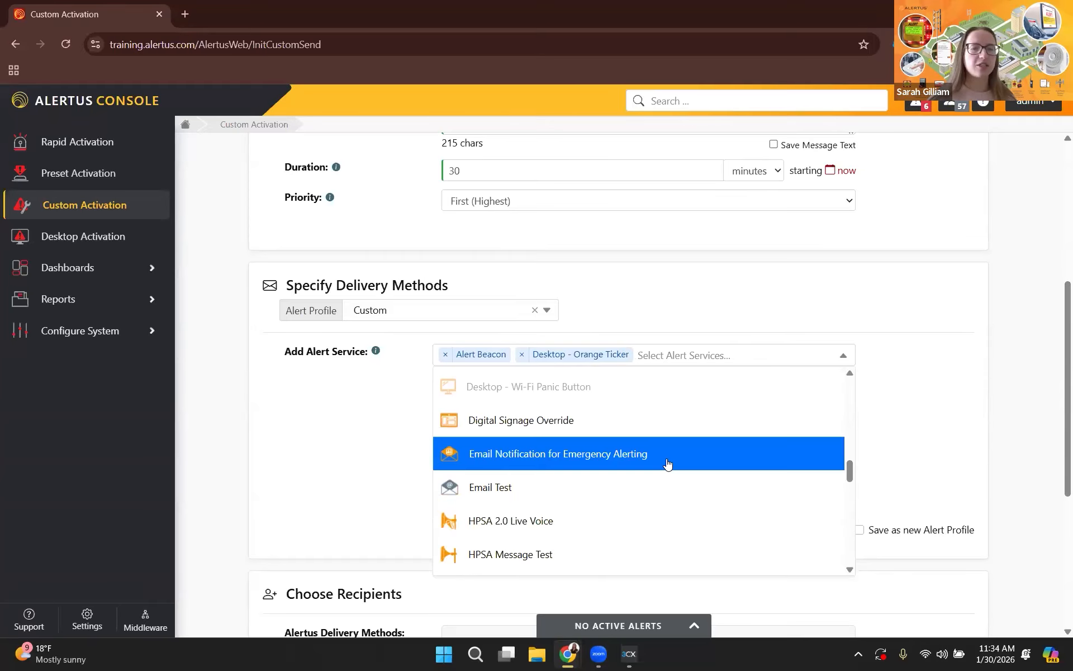
{"action": "scroll", "coordinate": [667, 462], "scroll_direction": "down", "scroll_amount": 3}
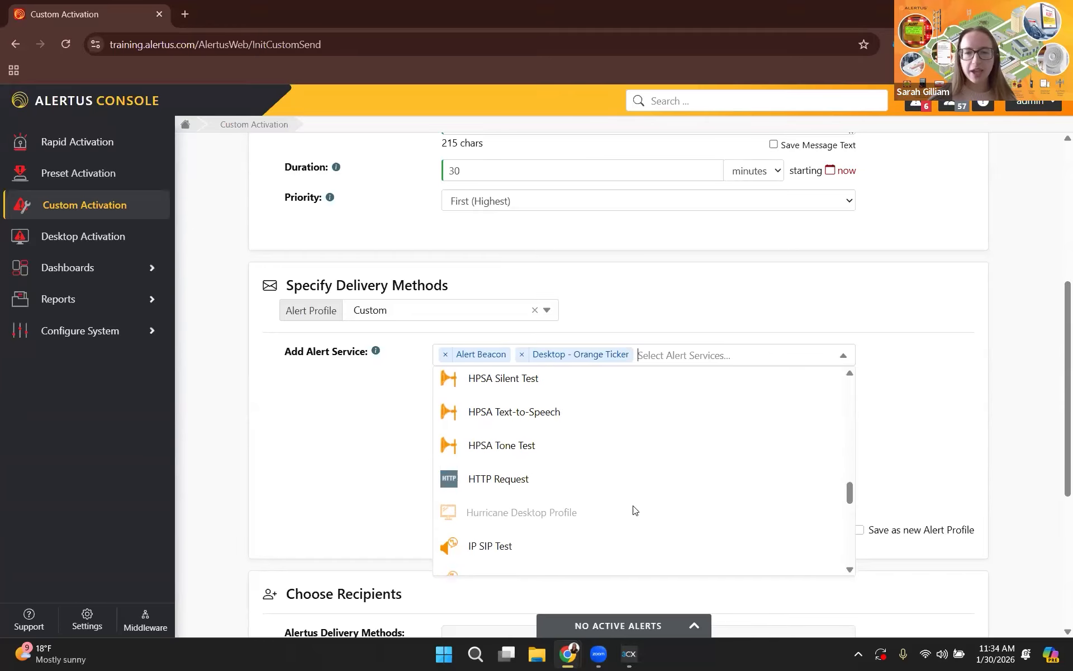
{"action": "scroll", "coordinate": [643, 436], "scroll_direction": "down", "scroll_amount": 1}
{"action": "scroll", "coordinate": [644, 465], "scroll_direction": "down", "scroll_amount": 1}
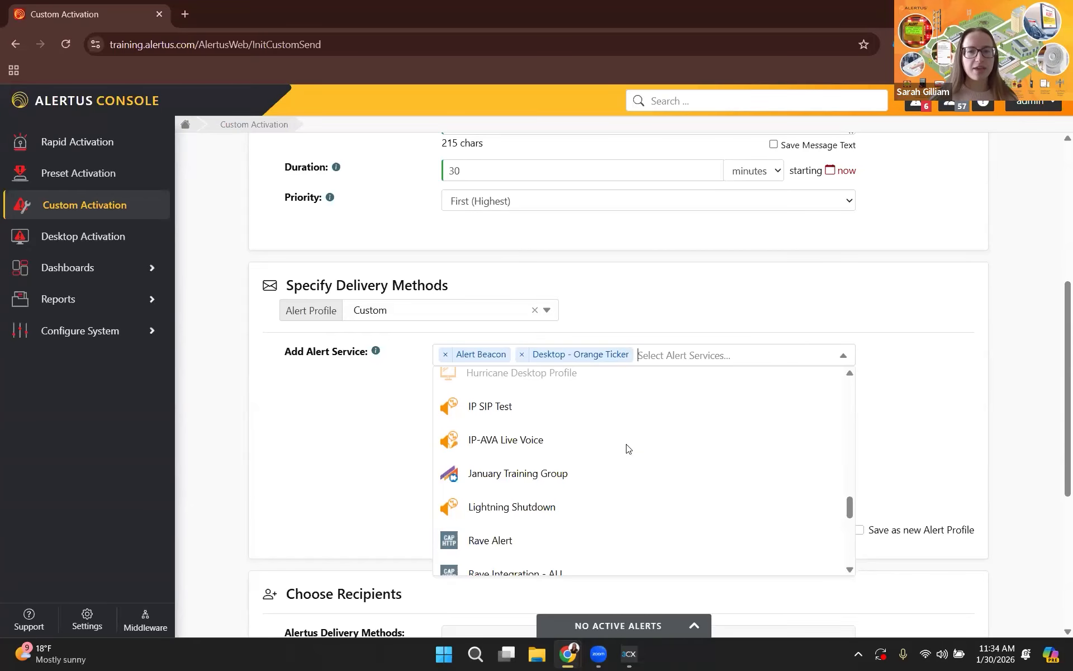
{"action": "left_click", "coordinate": [929, 446]}
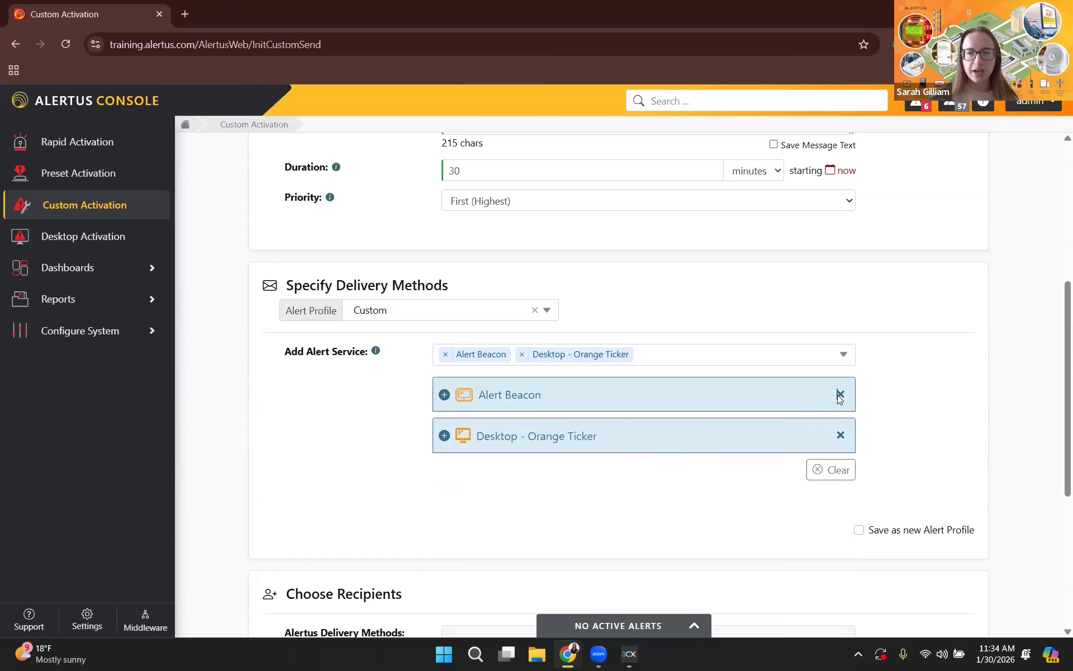
{"action": "left_click", "coordinate": [840, 395]}
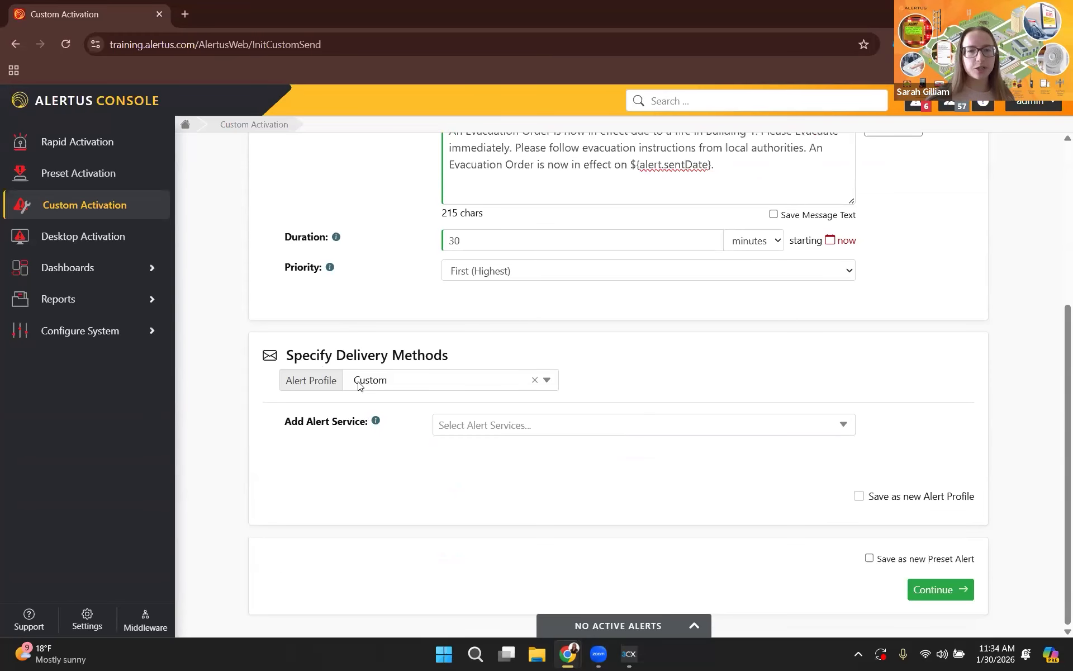
Apply the EMERGENCY alert profile to the delivery methods and review the alert services it includes.
{"action": "left_click", "coordinate": [548, 385]}
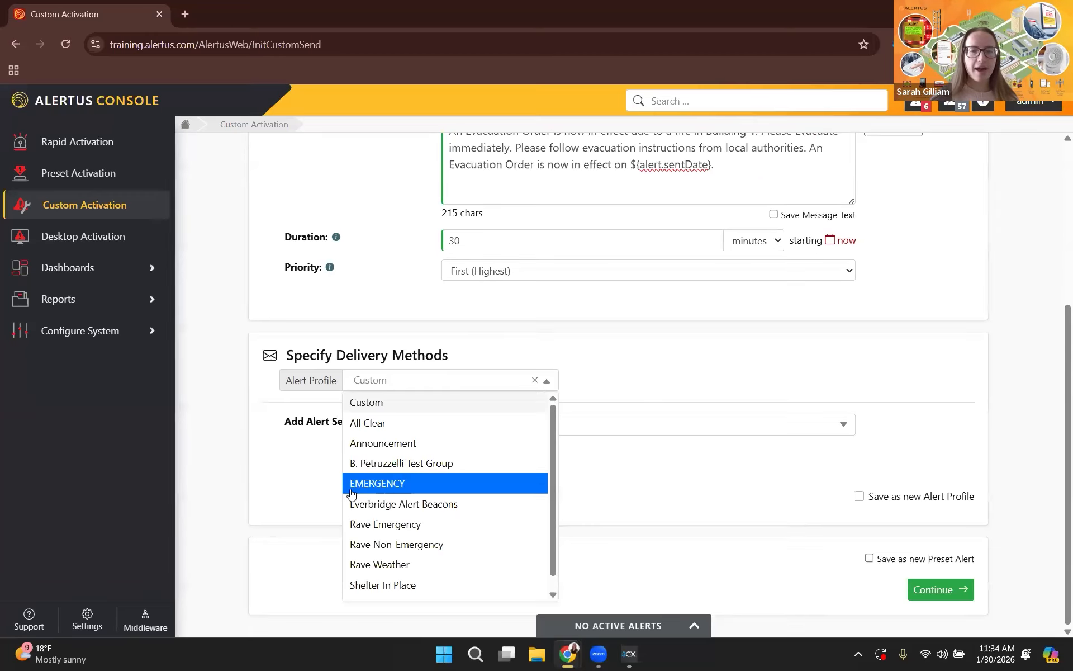
{"action": "left_click", "coordinate": [385, 486]}
{"action": "scroll", "coordinate": [615, 460], "scroll_direction": "down", "scroll_amount": 1}
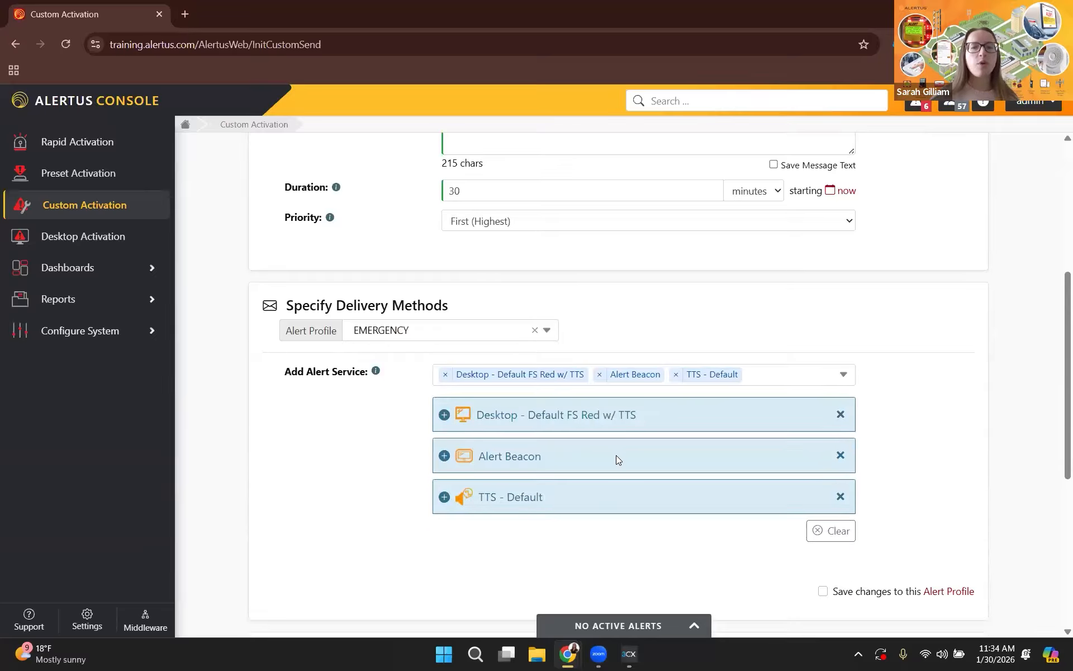
{"action": "scroll", "coordinate": [486, 409], "scroll_direction": "down", "scroll_amount": 1}
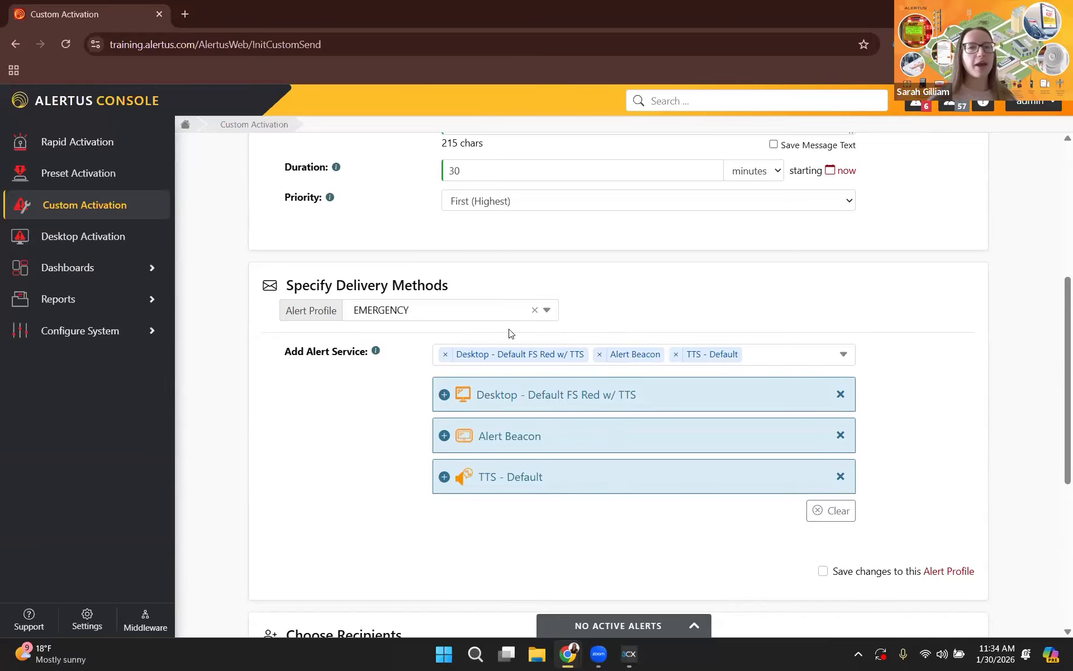
Set the Alert Beacon service's main Audible Alert Intensity to Max and collapse its settings.
{"action": "scroll", "coordinate": [544, 393], "scroll_direction": "down", "scroll_amount": 1}
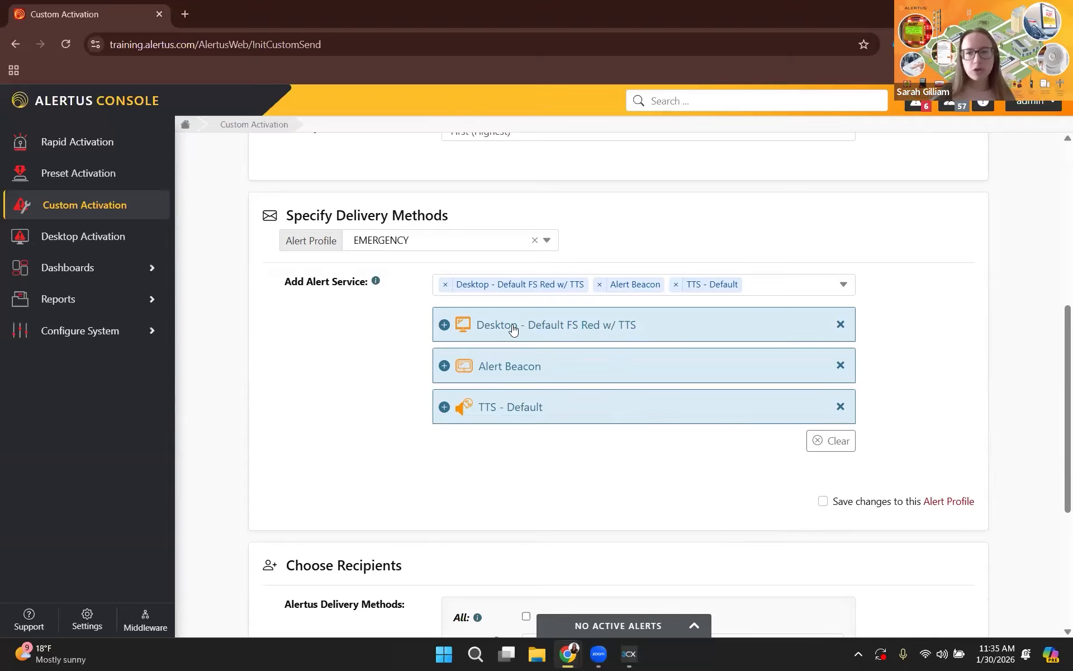
{"action": "left_click", "coordinate": [445, 366]}
{"action": "scroll", "coordinate": [575, 403], "scroll_direction": "down", "scroll_amount": 1}
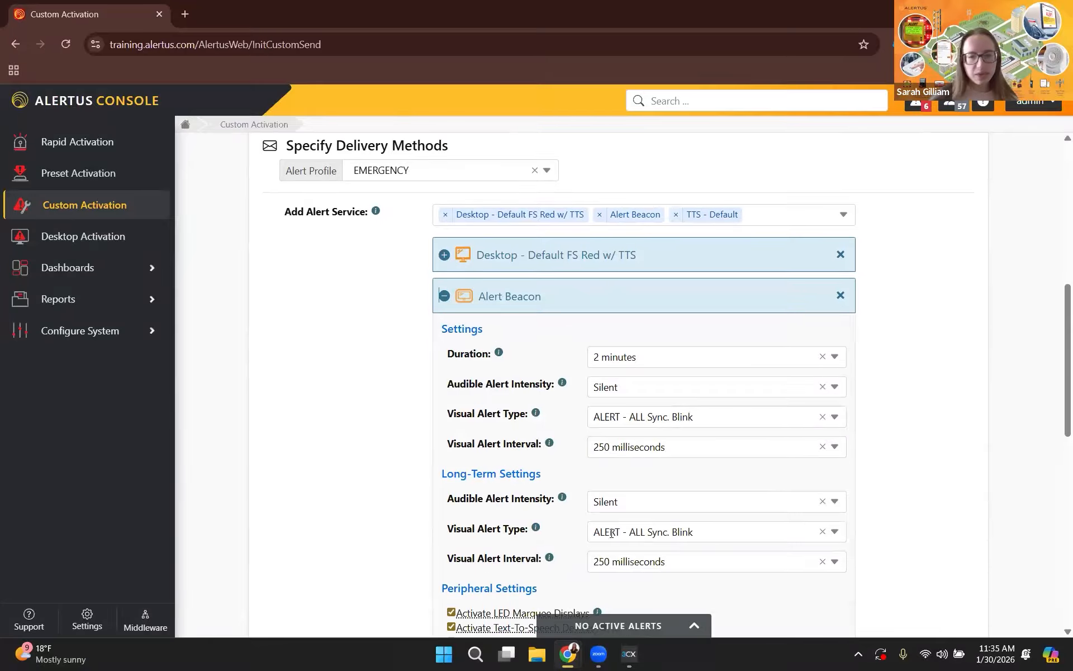
{"action": "scroll", "coordinate": [720, 548], "scroll_direction": "down", "scroll_amount": 2}
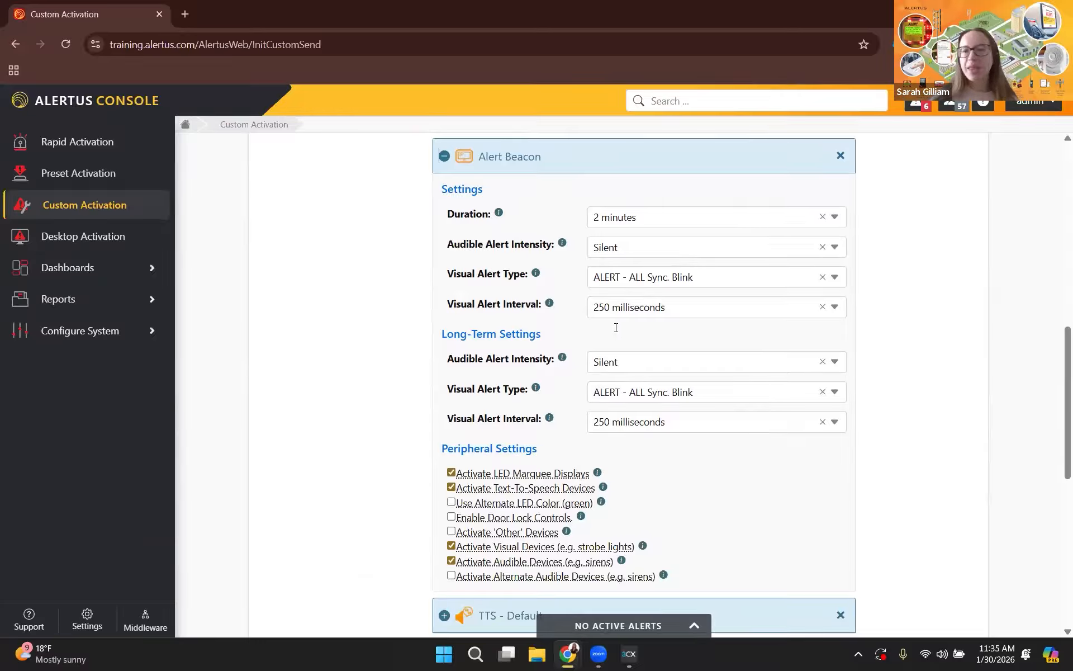
{"action": "left_click", "coordinate": [637, 239]}
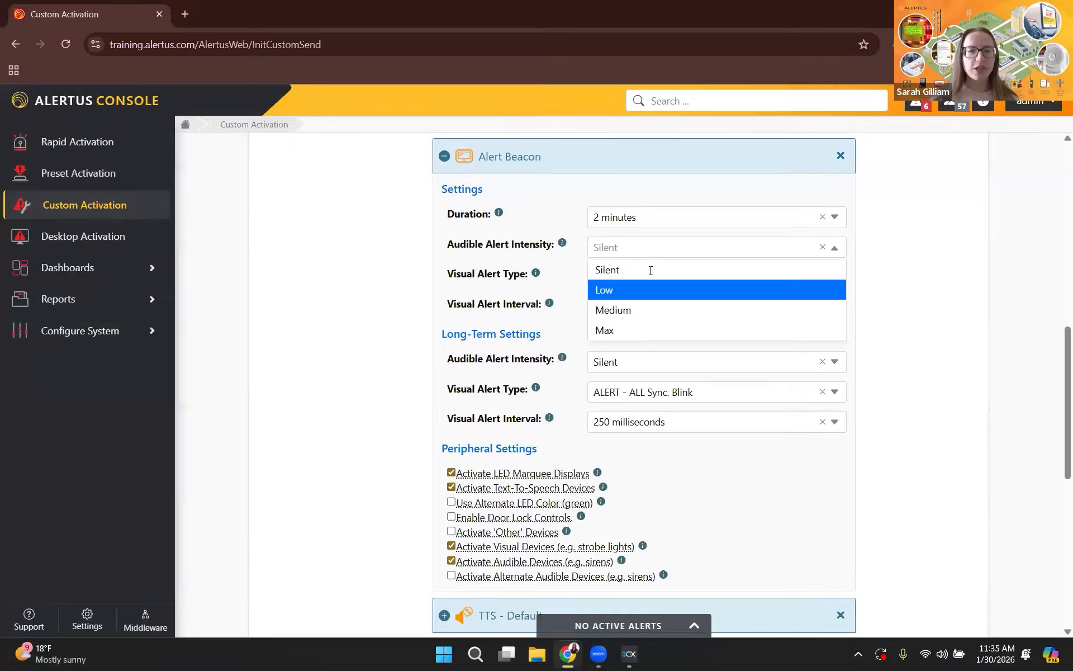
{"action": "left_click", "coordinate": [646, 333]}
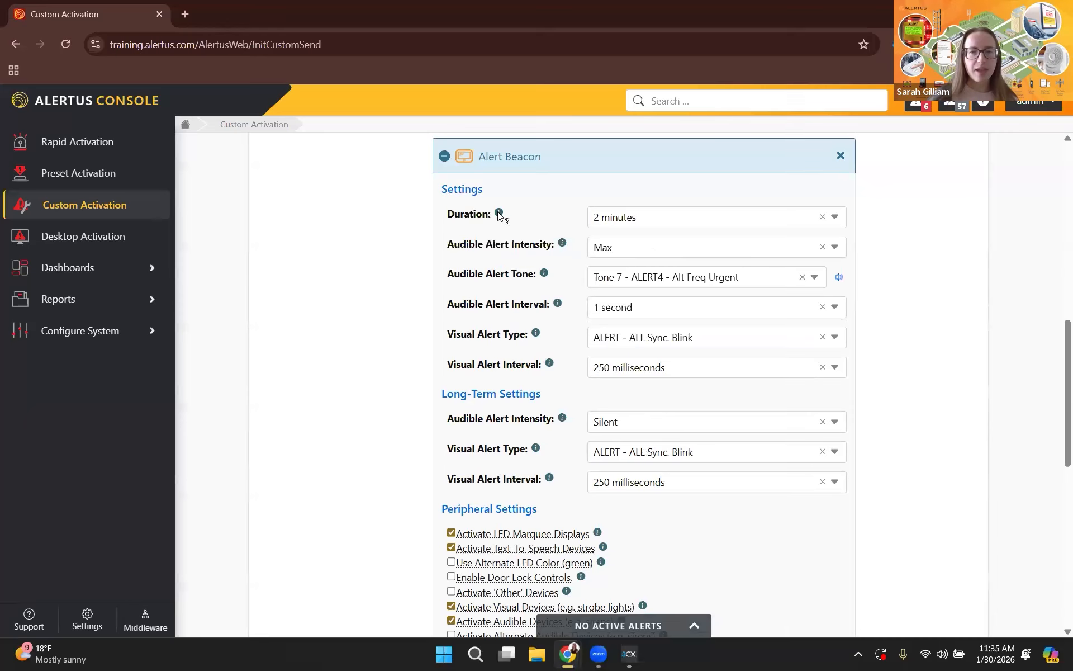
{"action": "left_click", "coordinate": [443, 157]}
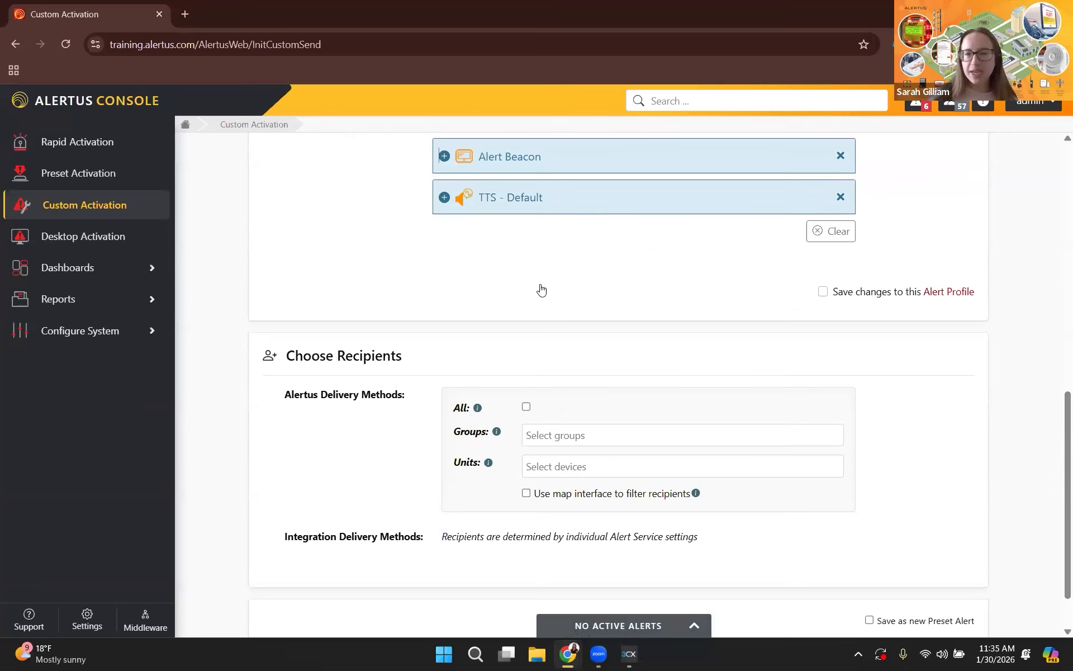
Examine the audio settings of the TTS - Default alert service and collapse them again.
{"action": "scroll", "coordinate": [453, 270], "scroll_direction": "up", "scroll_amount": 1}
{"action": "left_click", "coordinate": [444, 268]}
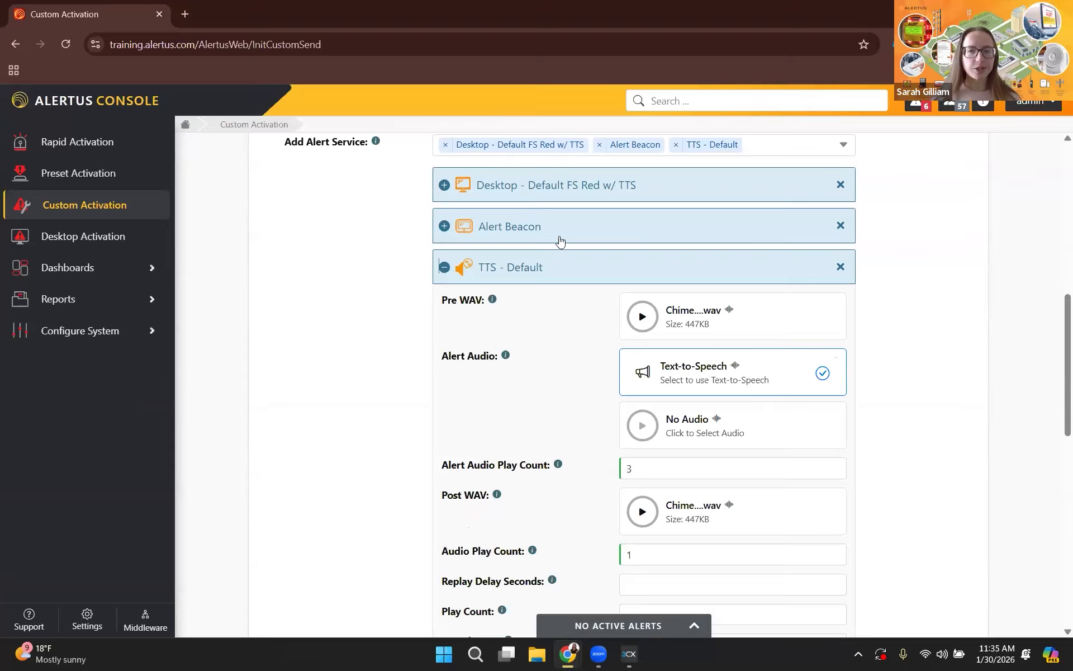
{"action": "left_click", "coordinate": [444, 268]}
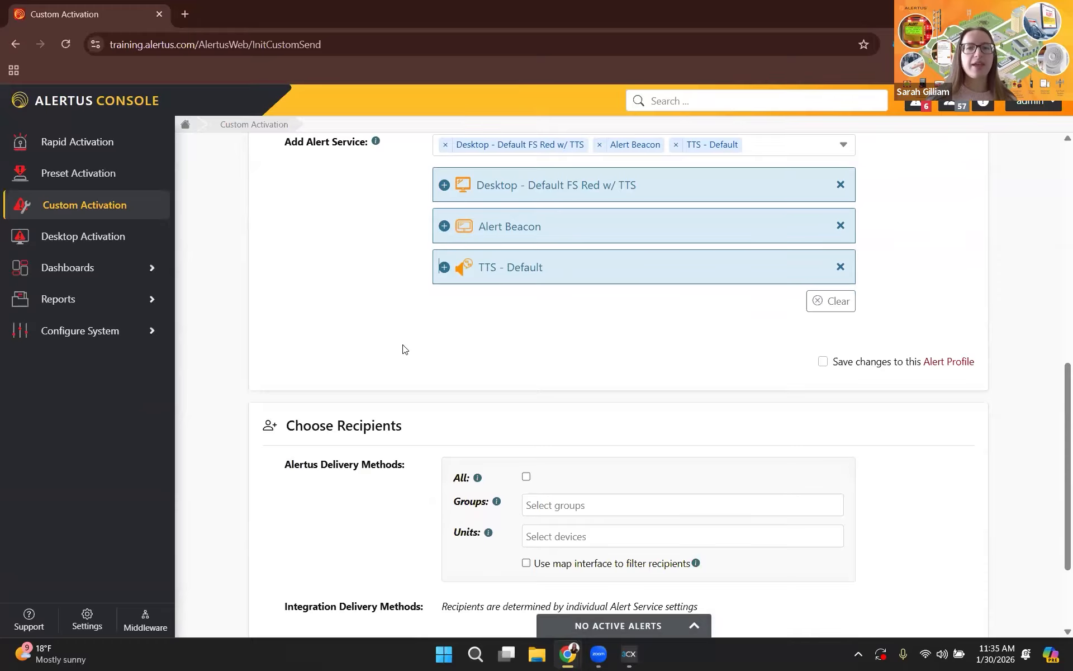
Look through the available alert services and alert profiles, keeping the EMERGENCY profile selected.
{"action": "scroll", "coordinate": [406, 358], "scroll_direction": "up", "scroll_amount": 2}
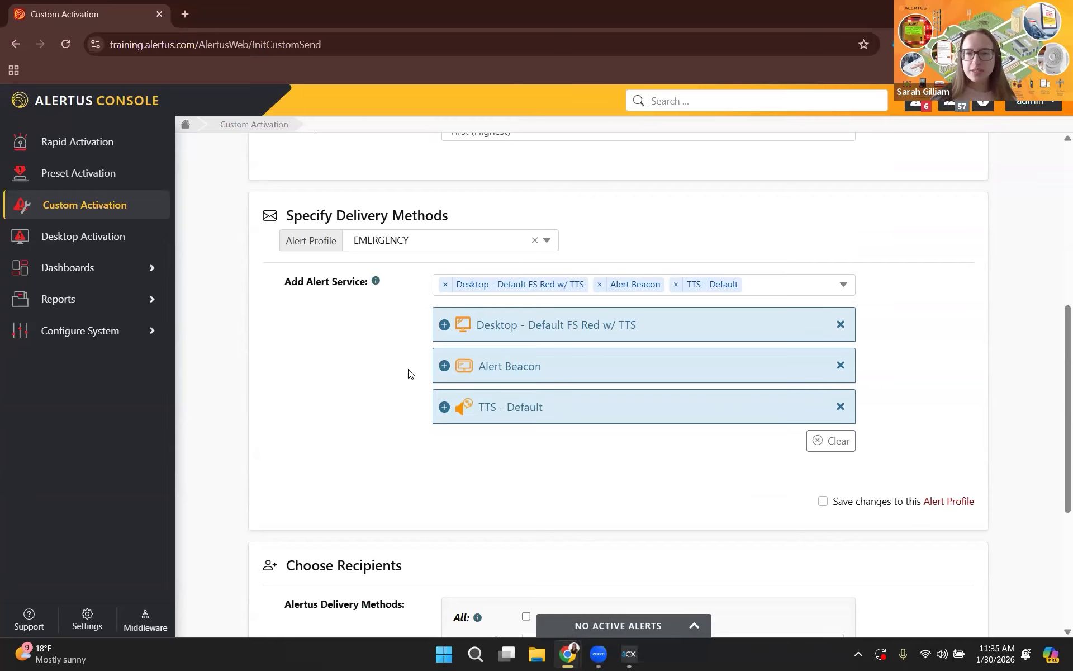
{"action": "left_click", "coordinate": [841, 285]}
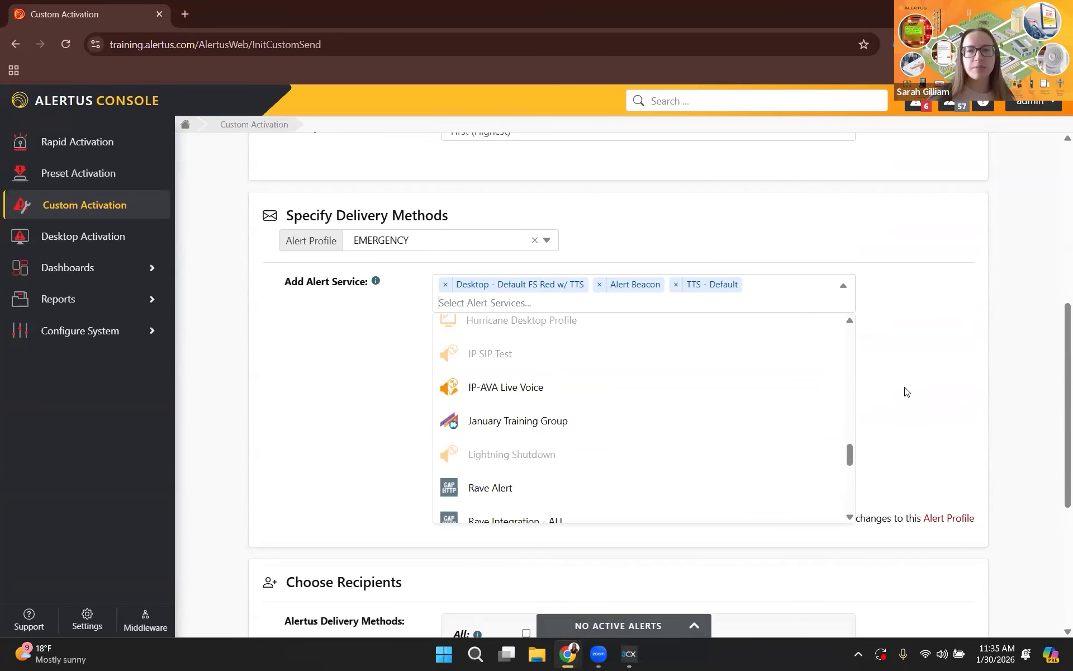
{"action": "left_click", "coordinate": [891, 353]}
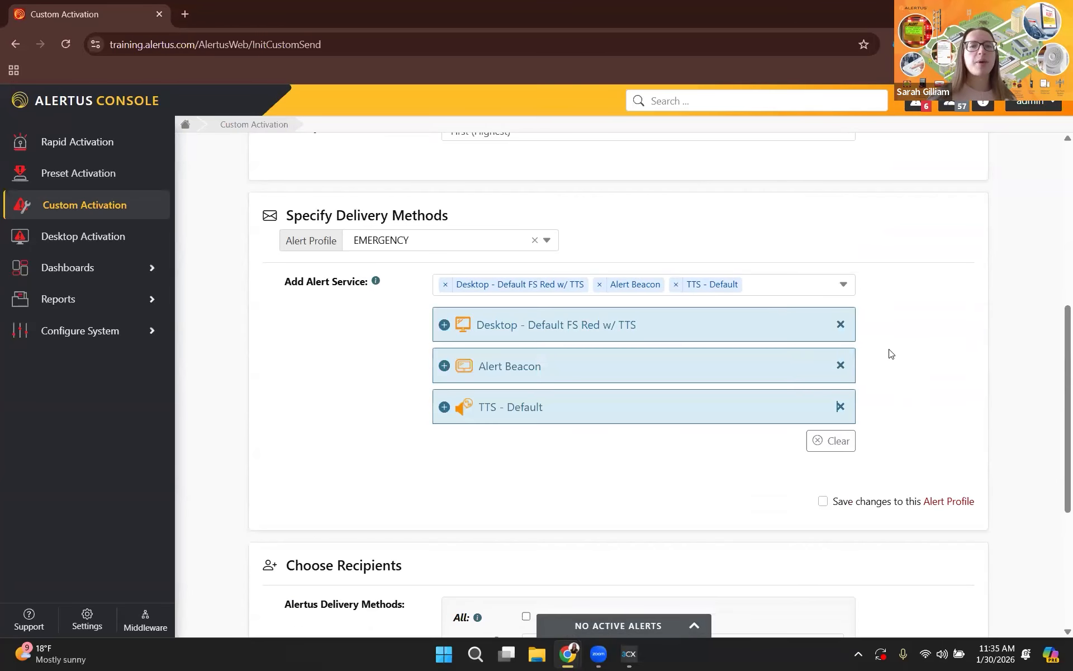
{"action": "left_click", "coordinate": [547, 244]}
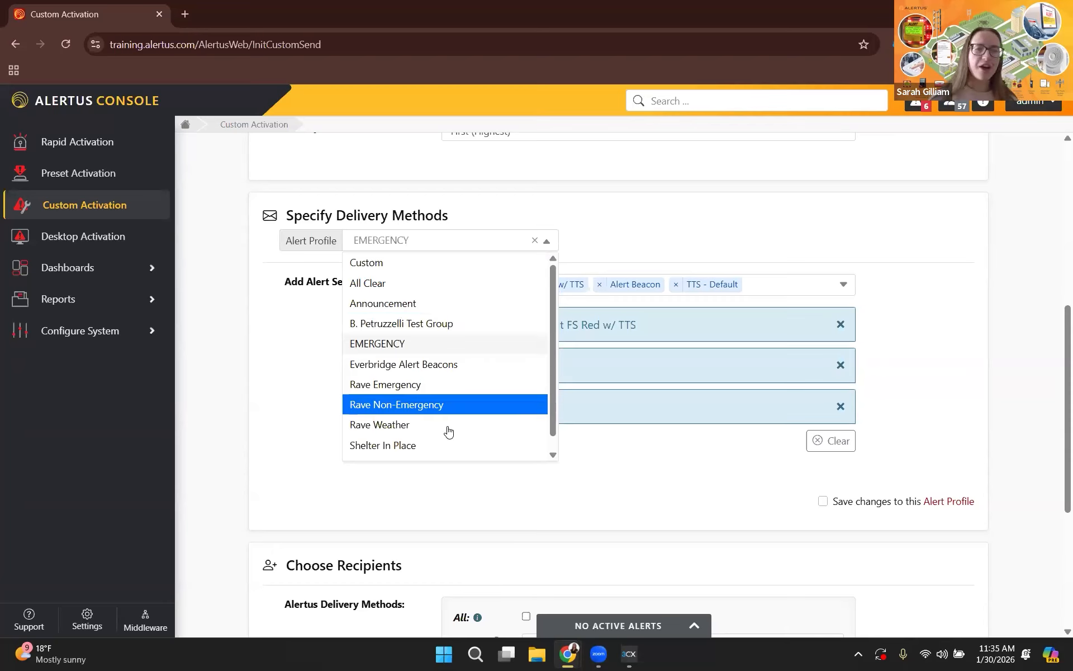
{"action": "scroll", "coordinate": [462, 436], "scroll_direction": "down", "scroll_amount": 1}
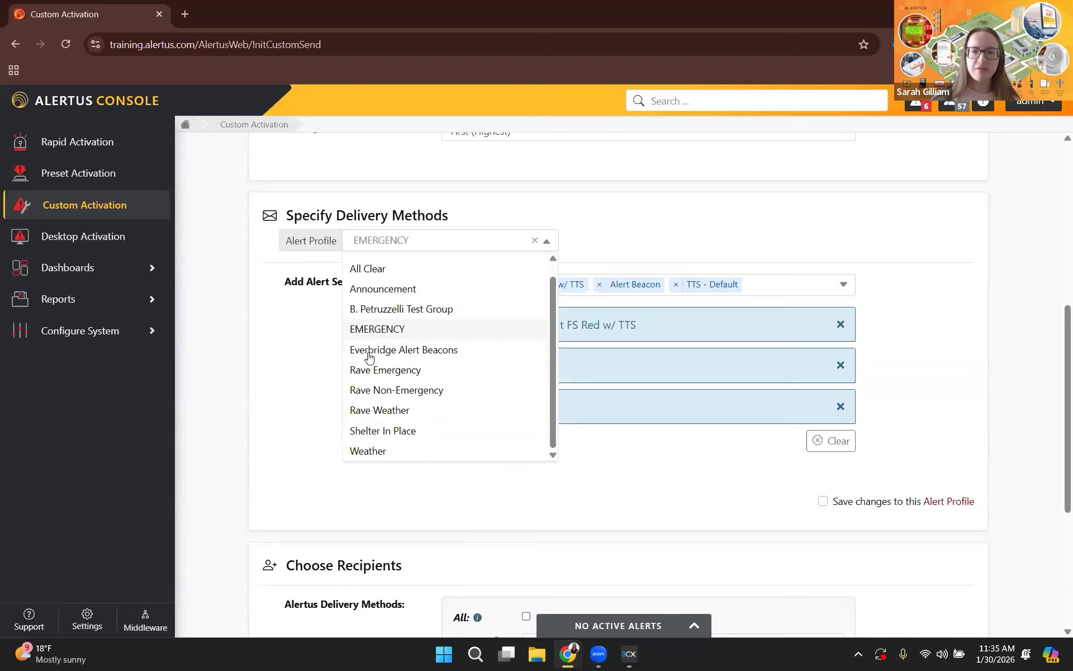
{"action": "left_click", "coordinate": [389, 330]}
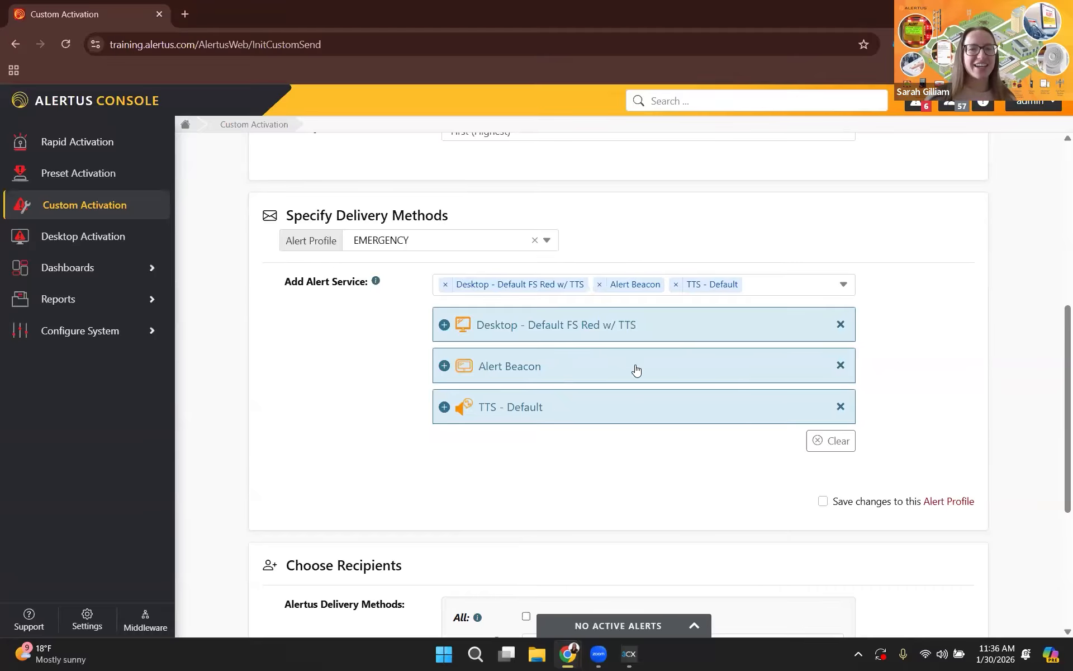
Try targeting all recipients for the Alertus delivery methods and clear that selection again.
{"action": "scroll", "coordinate": [635, 369], "scroll_direction": "down", "scroll_amount": 5}
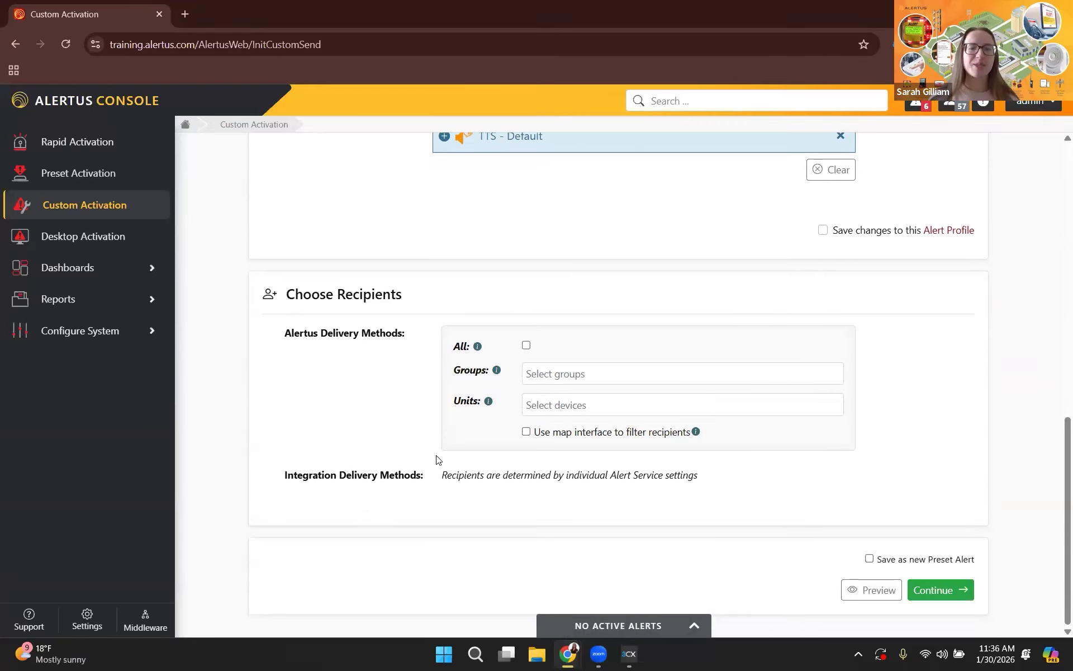
{"action": "left_click", "coordinate": [527, 349]}
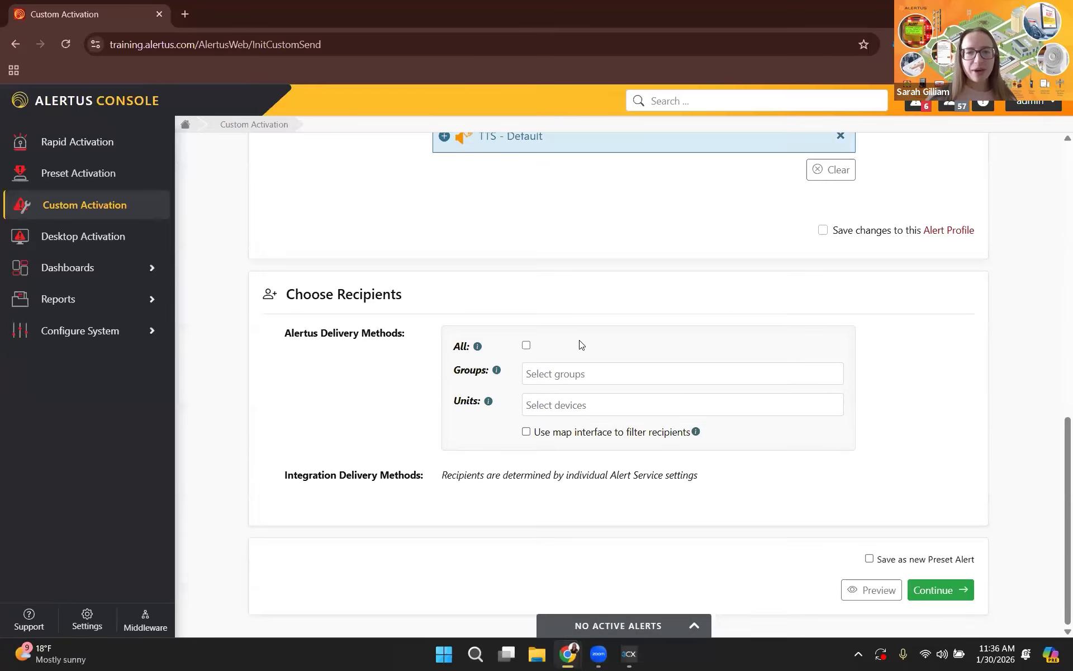
{"action": "scroll", "coordinate": [505, 235], "scroll_direction": "up", "scroll_amount": 3}
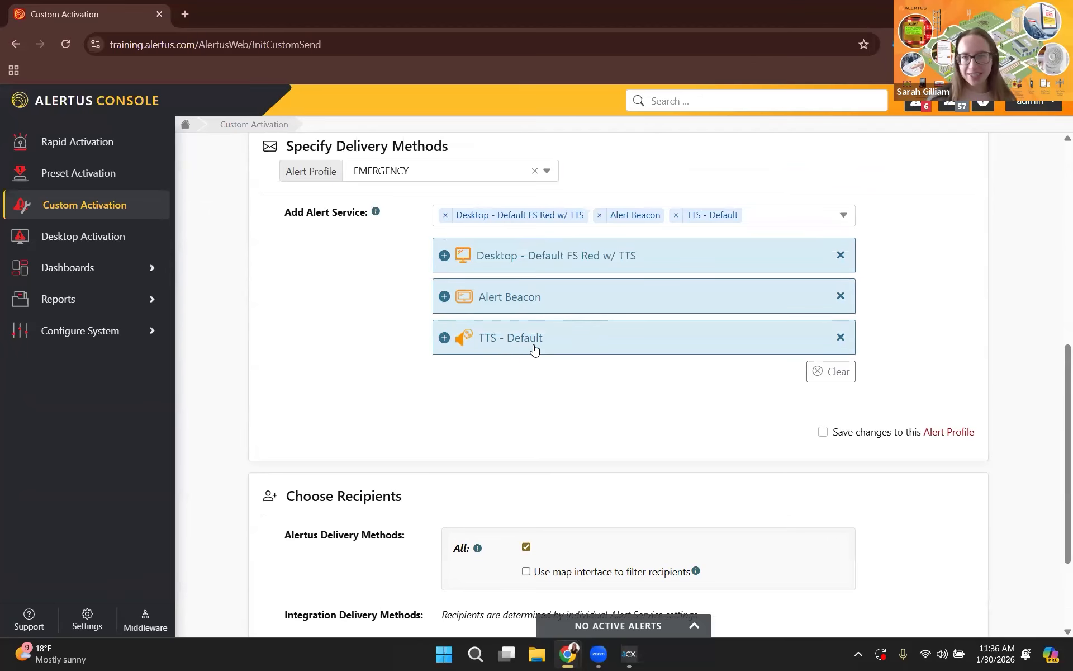
{"action": "scroll", "coordinate": [545, 344], "scroll_direction": "down", "scroll_amount": 3}
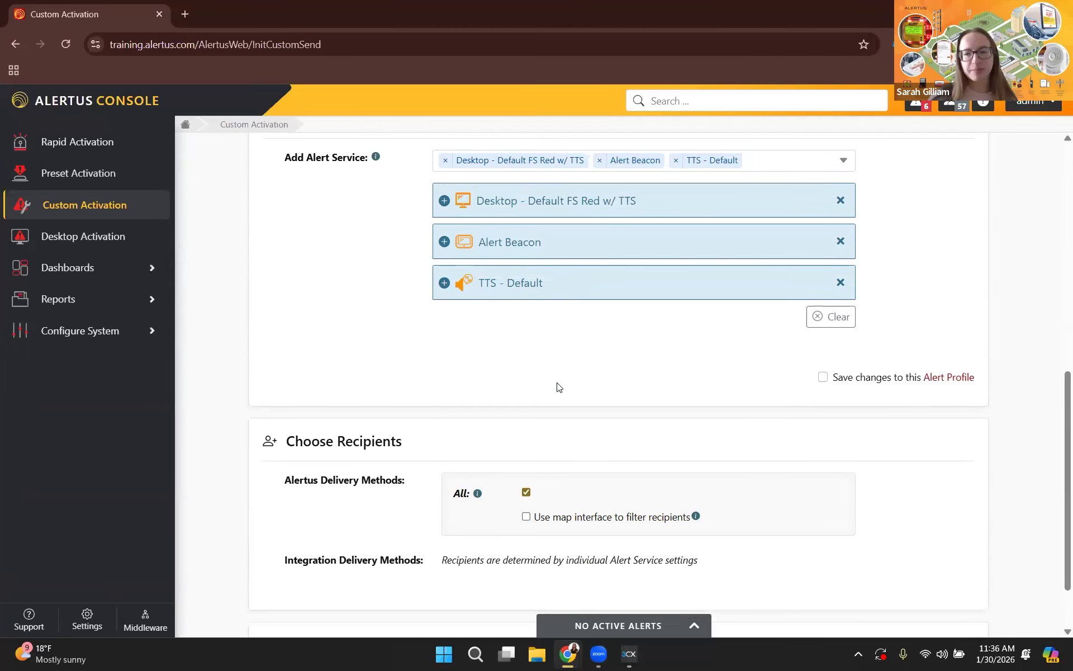
{"action": "left_click", "coordinate": [526, 407]}
{"action": "scroll", "coordinate": [597, 411], "scroll_direction": "down", "scroll_amount": 1}
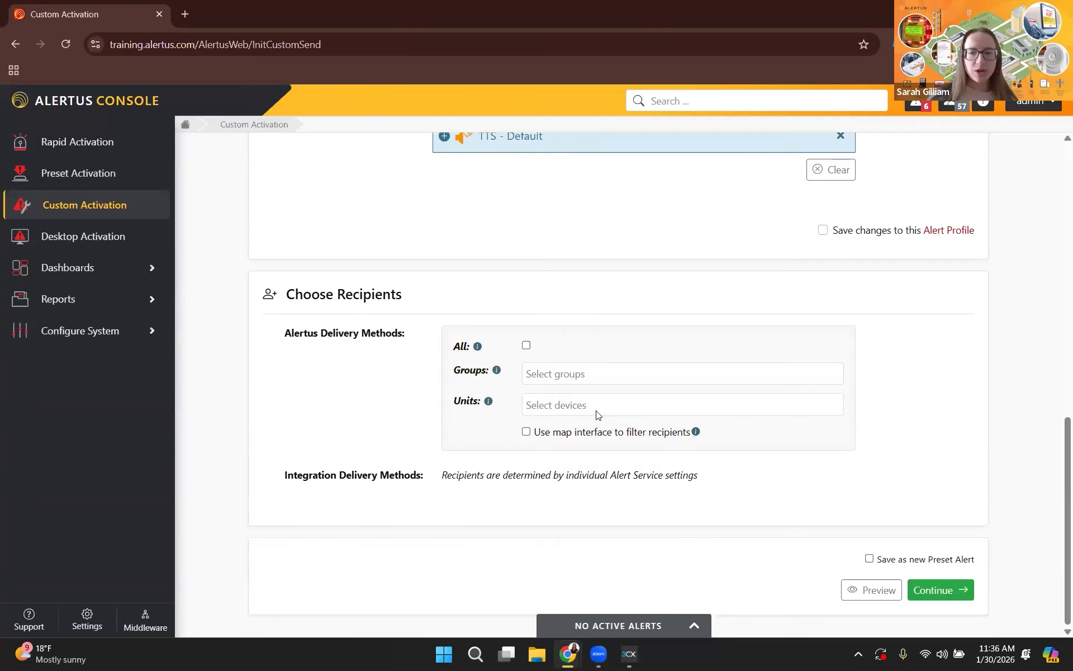
Try adding a single desktop client as a recipient unit and remove it again.
{"action": "left_click", "coordinate": [683, 413]}
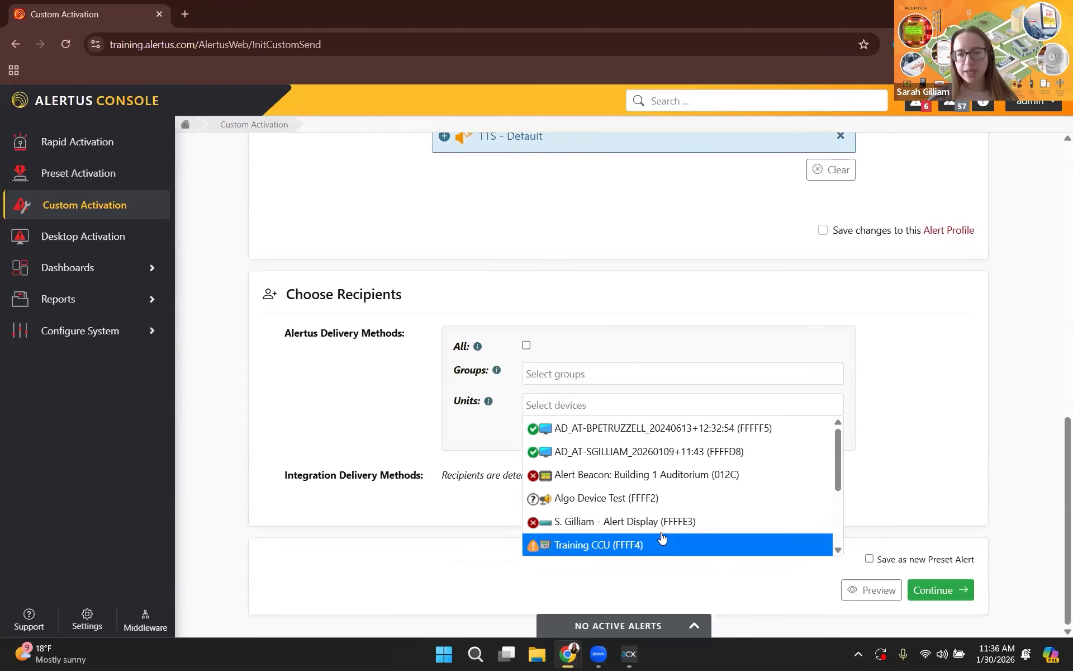
{"action": "left_click", "coordinate": [655, 454]}
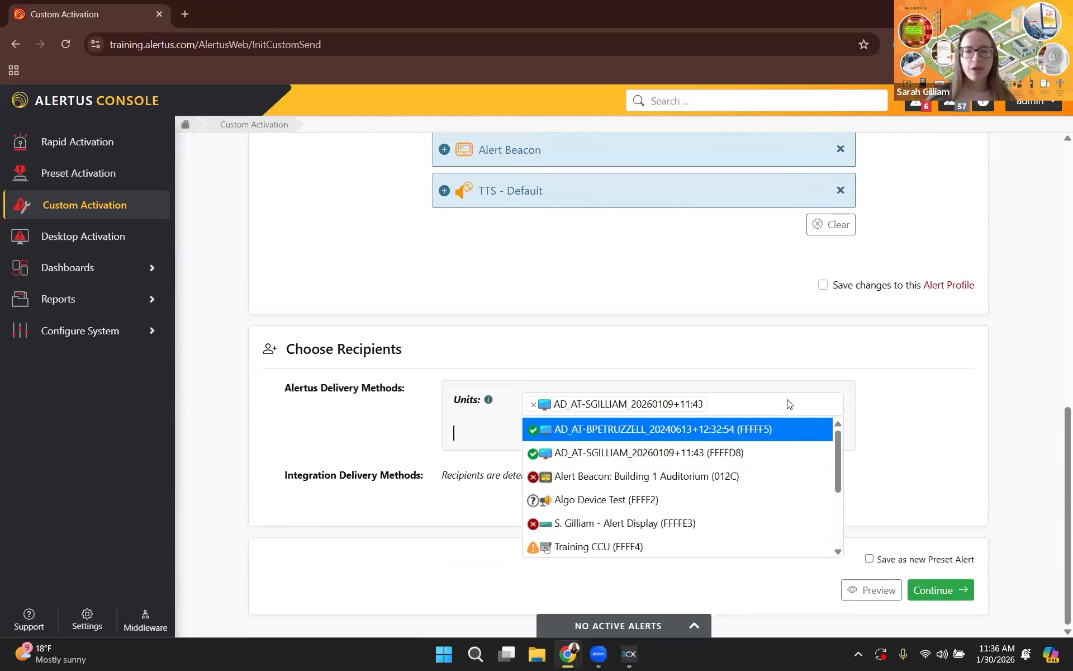
{"action": "left_click", "coordinate": [533, 404]}
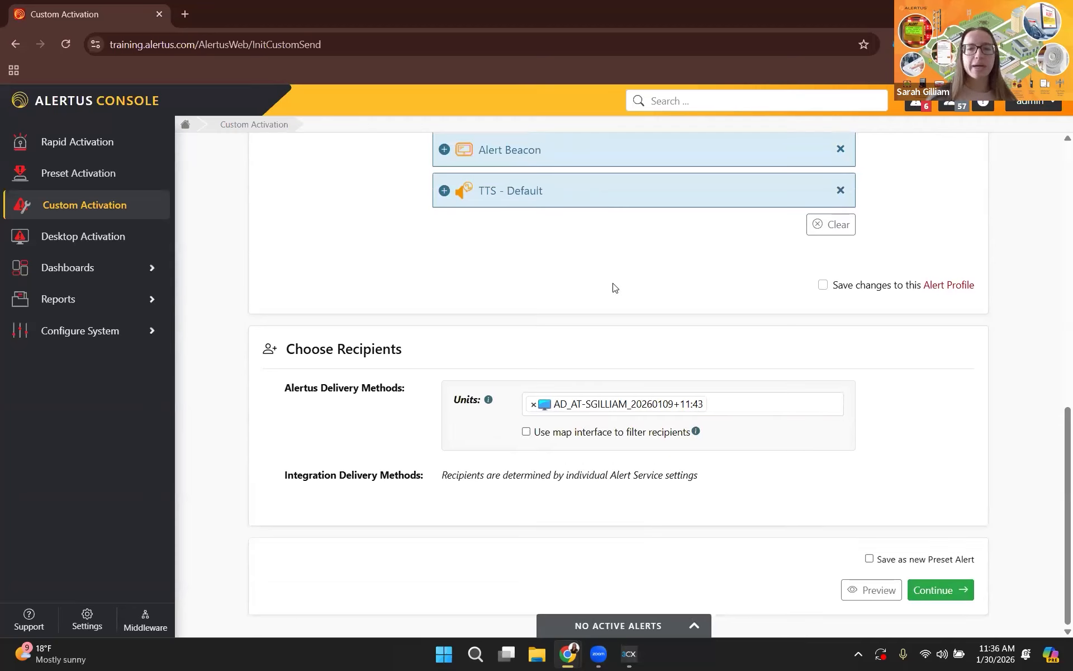
{"action": "left_click", "coordinate": [692, 331]}
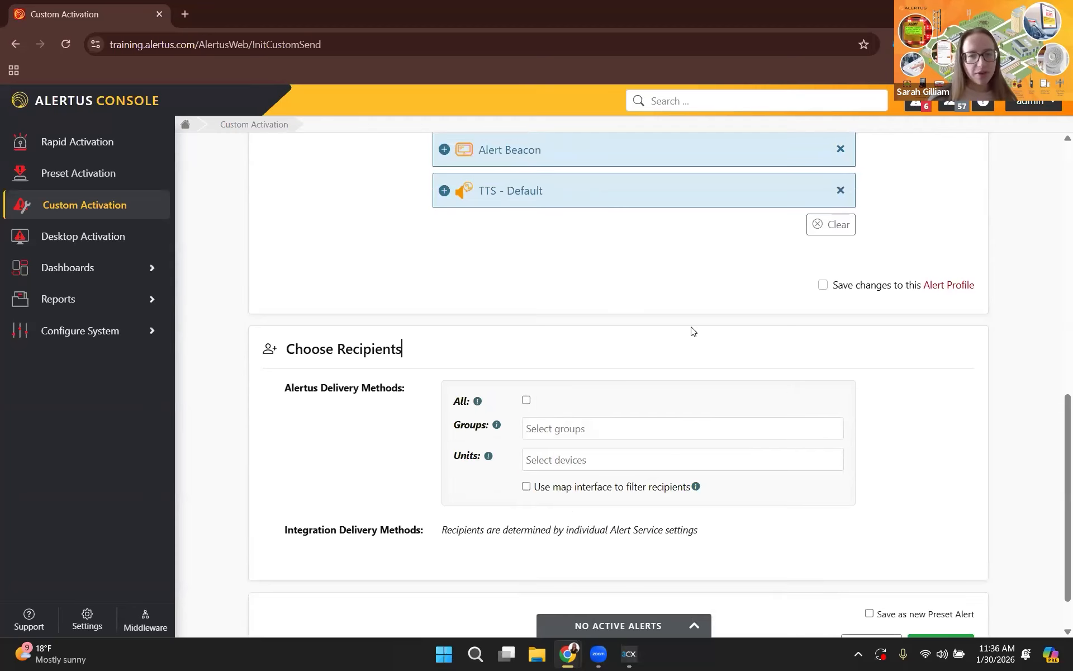
Choose the second listed Building 1 training group as the recipient group for the alert.
{"action": "left_click", "coordinate": [614, 431]}
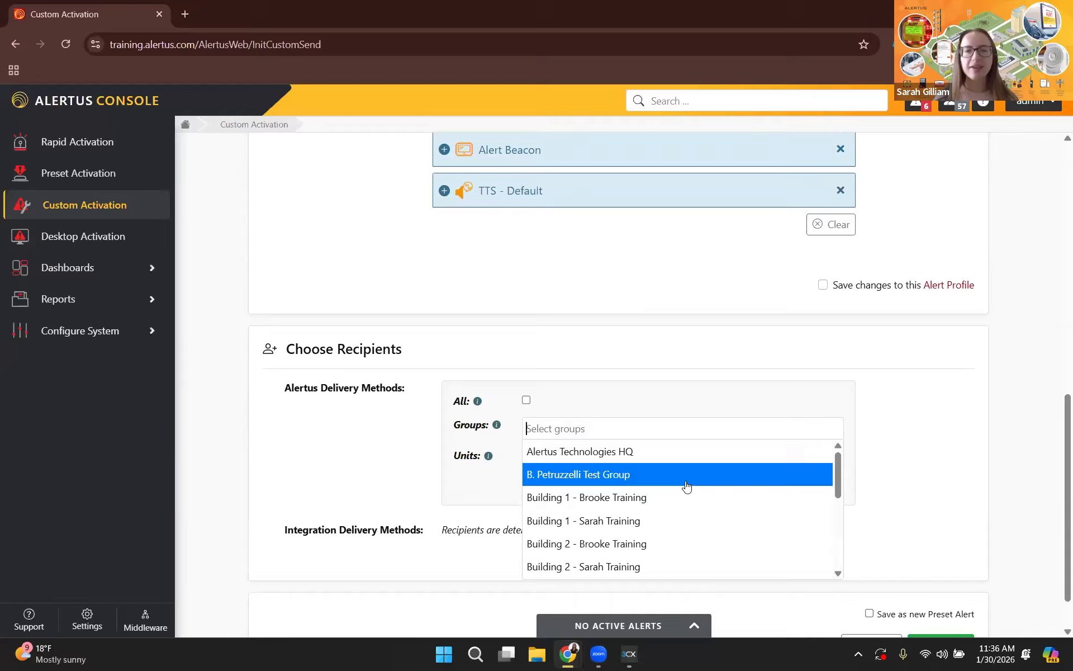
{"action": "left_click", "coordinate": [609, 525]}
{"action": "left_click", "coordinate": [640, 350]}
{"action": "scroll", "coordinate": [615, 385], "scroll_direction": "up", "scroll_amount": 3}
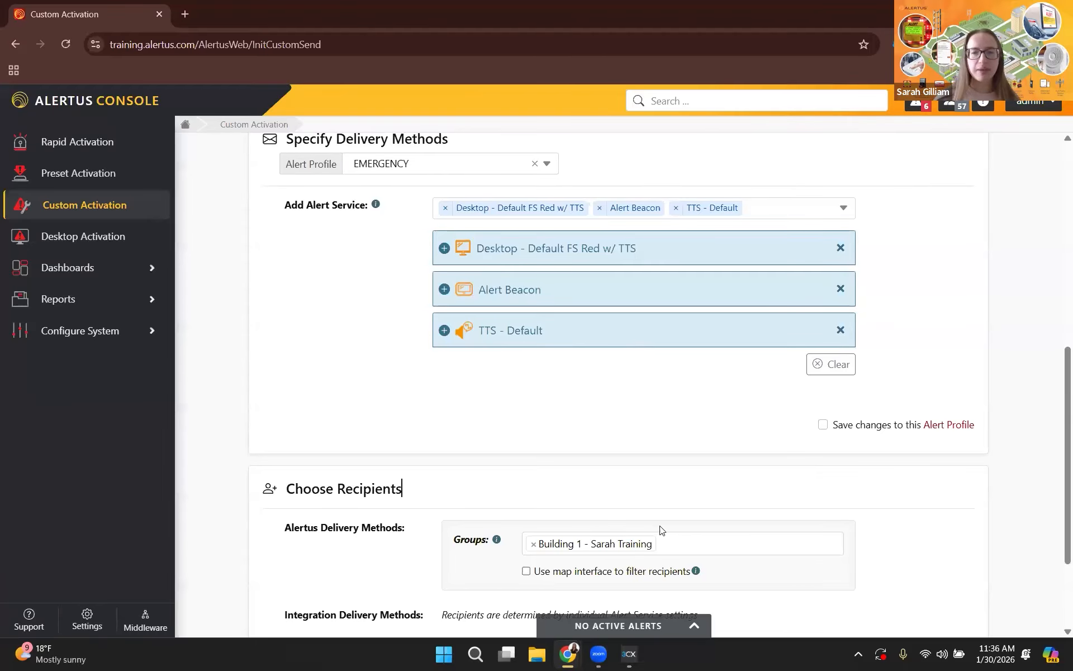
Examine the other recipient groups on offer and check the selected alert services against the chosen group.
{"action": "scroll", "coordinate": [736, 473], "scroll_direction": "down", "scroll_amount": 1}
{"action": "left_click", "coordinate": [736, 472]}
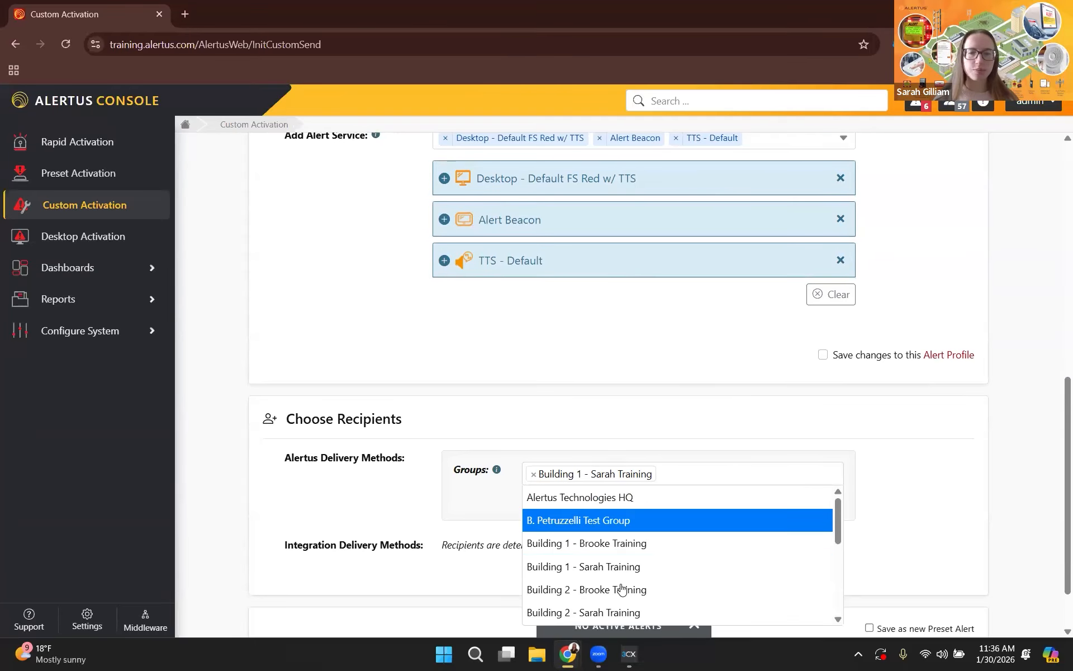
{"action": "key", "text": "Up"}
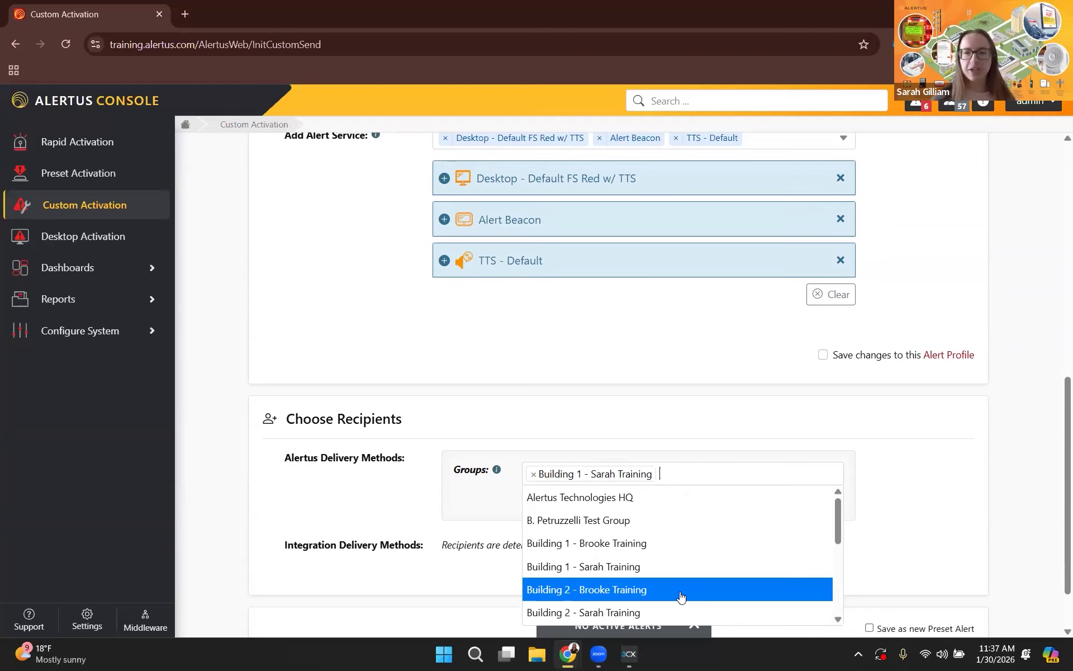
{"action": "left_click", "coordinate": [907, 490]}
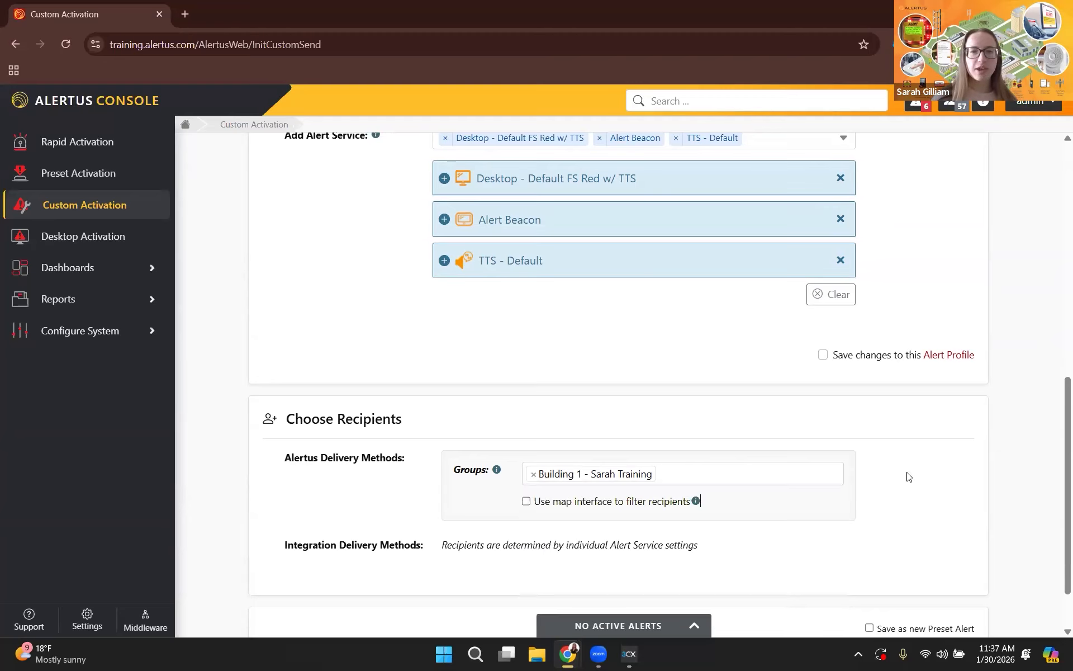
{"action": "scroll", "coordinate": [614, 363], "scroll_direction": "up", "scroll_amount": 2}
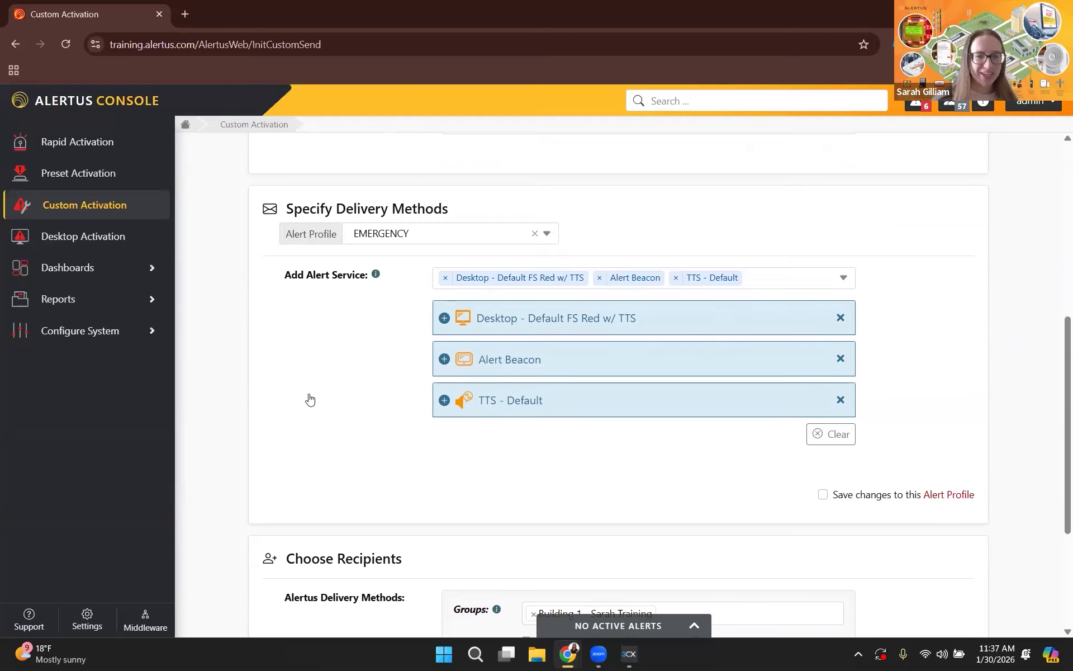
{"action": "scroll", "coordinate": [706, 366], "scroll_direction": "down", "scroll_amount": 2}
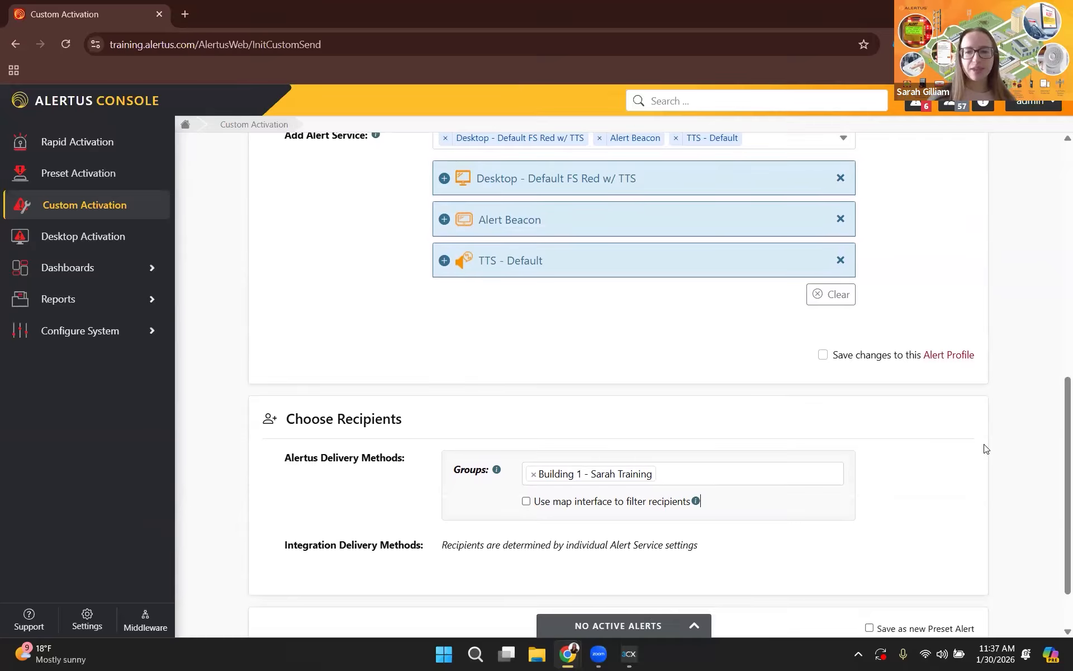
Continue to the activation confirmation, review the alert information and recipients, and send the alert.
{"action": "scroll", "coordinate": [983, 444], "scroll_direction": "down", "scroll_amount": 1}
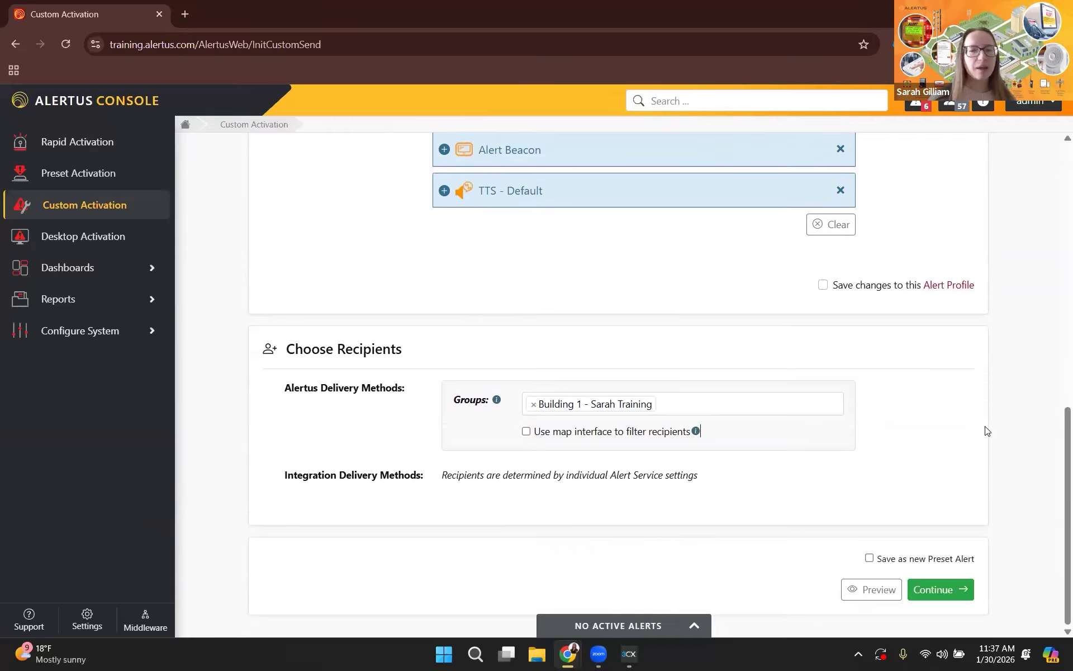
{"action": "left_click", "coordinate": [948, 594]}
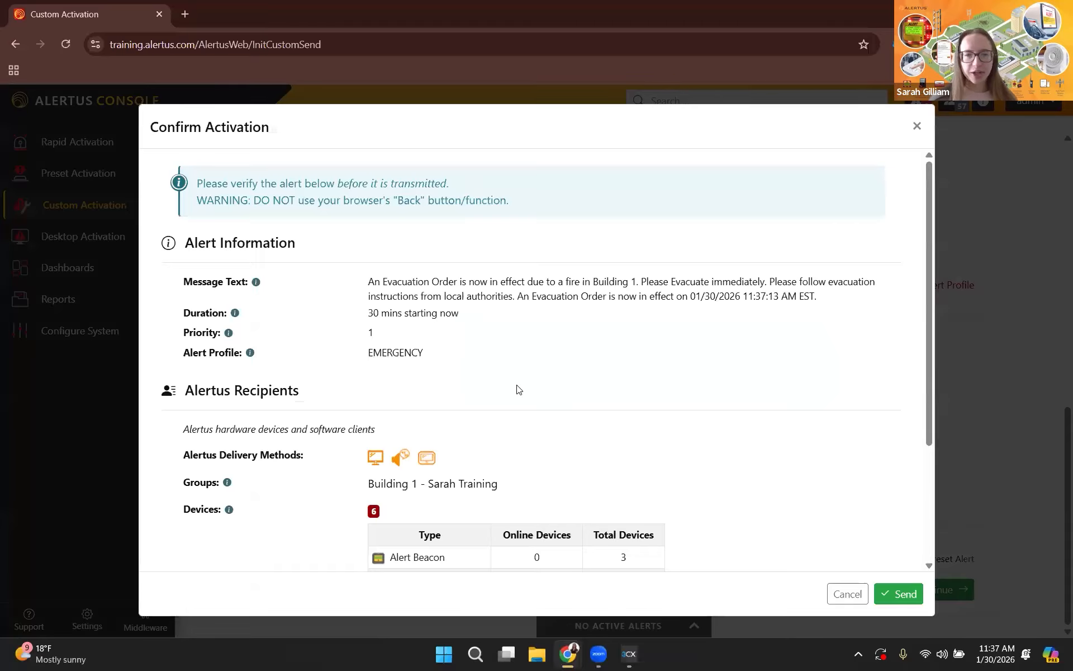
{"action": "scroll", "coordinate": [650, 401], "scroll_direction": "down", "scroll_amount": 2}
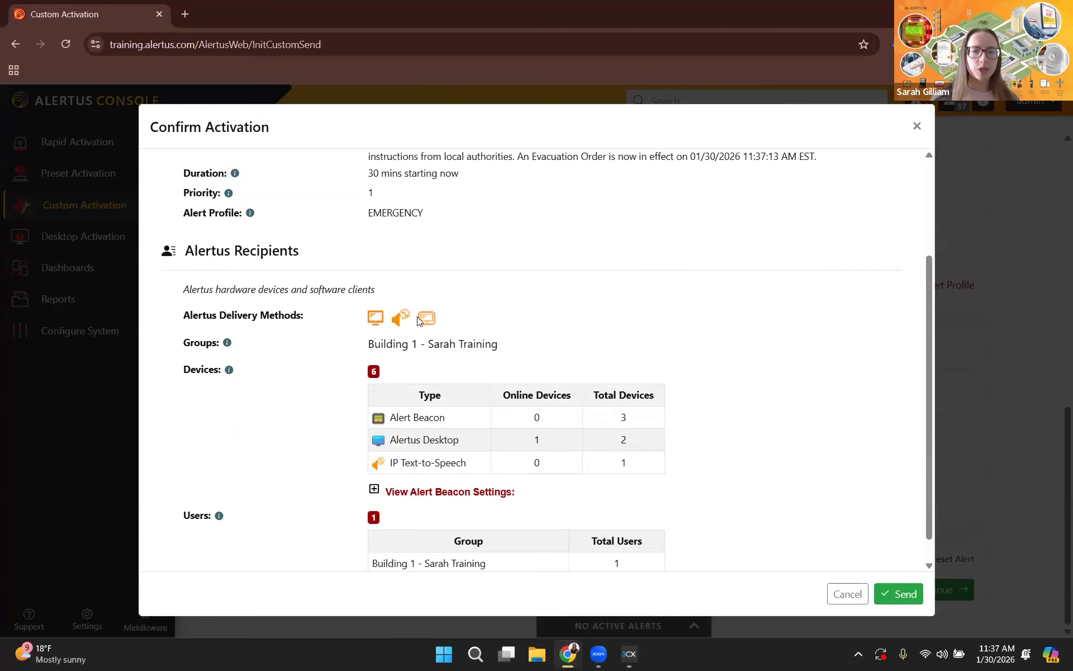
{"action": "scroll", "coordinate": [426, 522], "scroll_direction": "down", "scroll_amount": 1}
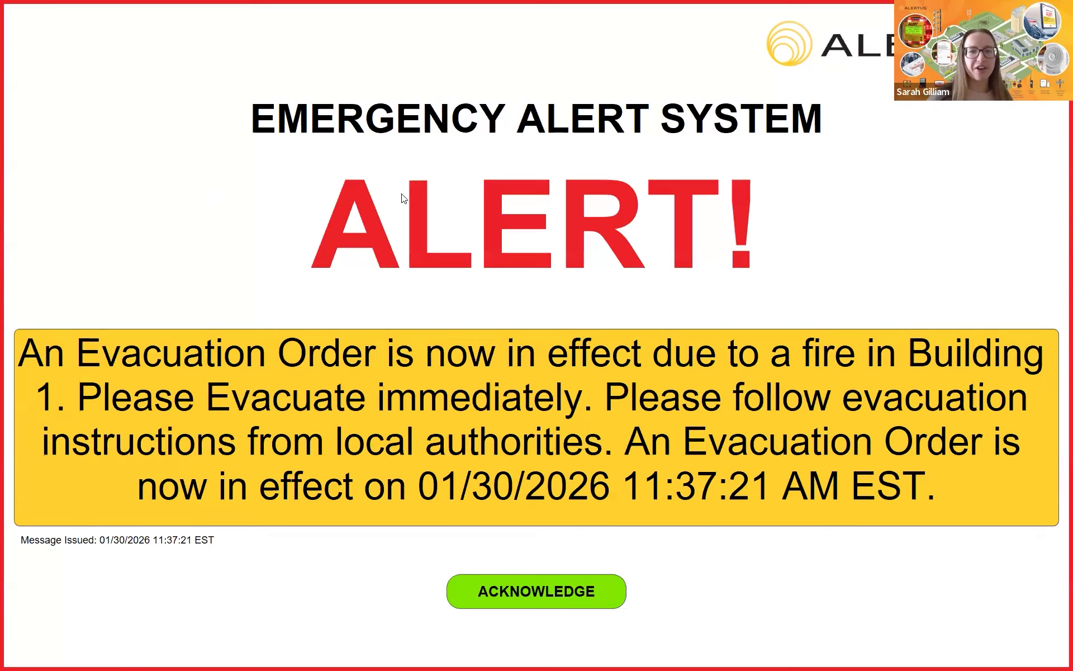
Acknowledge the full-screen evacuation alert on the desktop and cancel the active alert.
{"action": "left_click", "coordinate": [546, 599]}
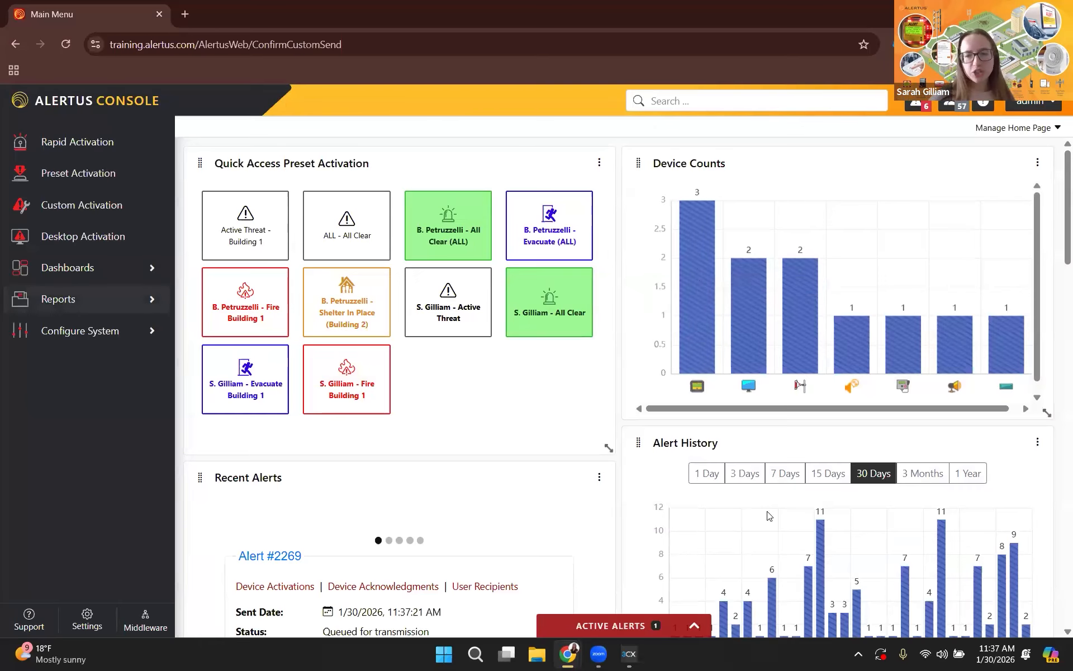
{"action": "left_click", "coordinate": [677, 628]}
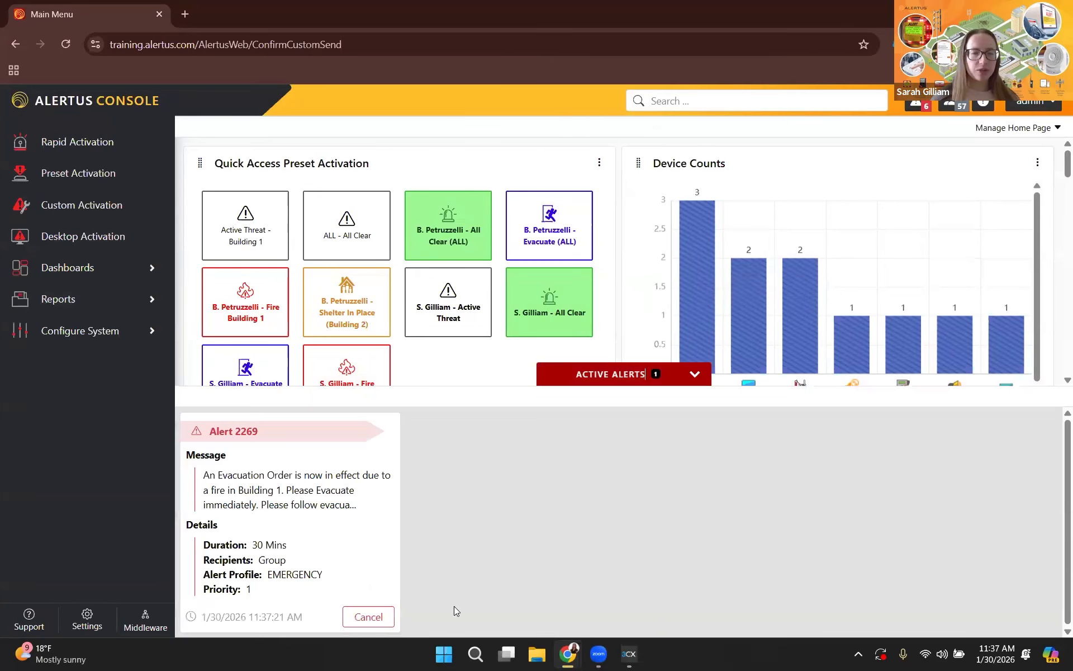
{"action": "left_click", "coordinate": [366, 618]}
{"action": "left_click", "coordinate": [777, 249]}
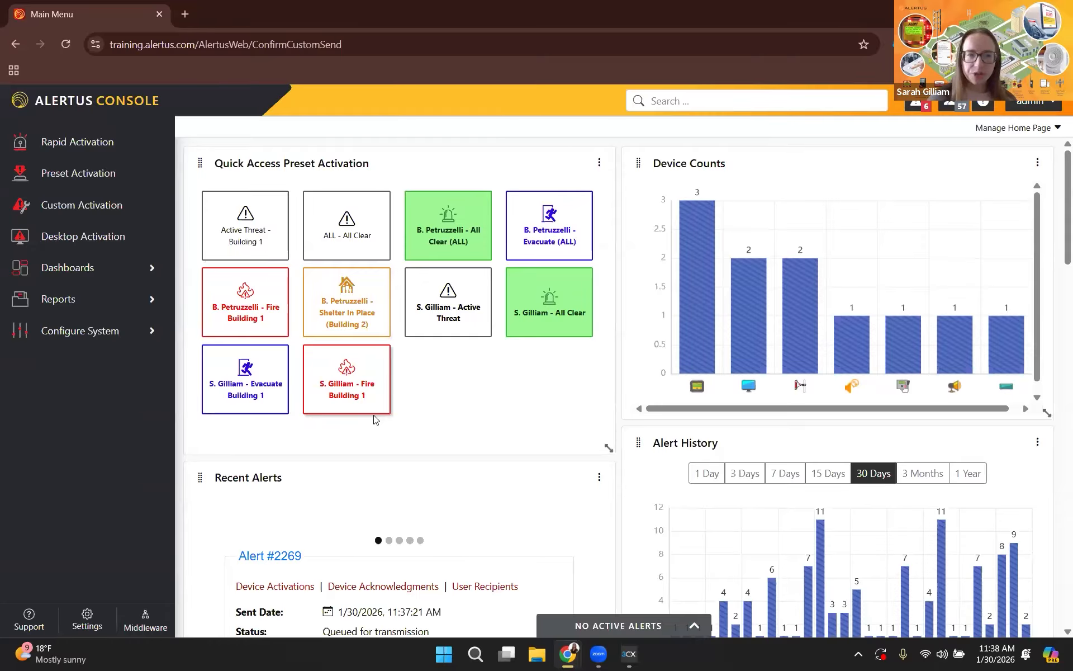
Open the system's Desktop configuration and examine the Default desktop profile, leaving it without saving.
{"action": "left_click", "coordinate": [97, 334]}
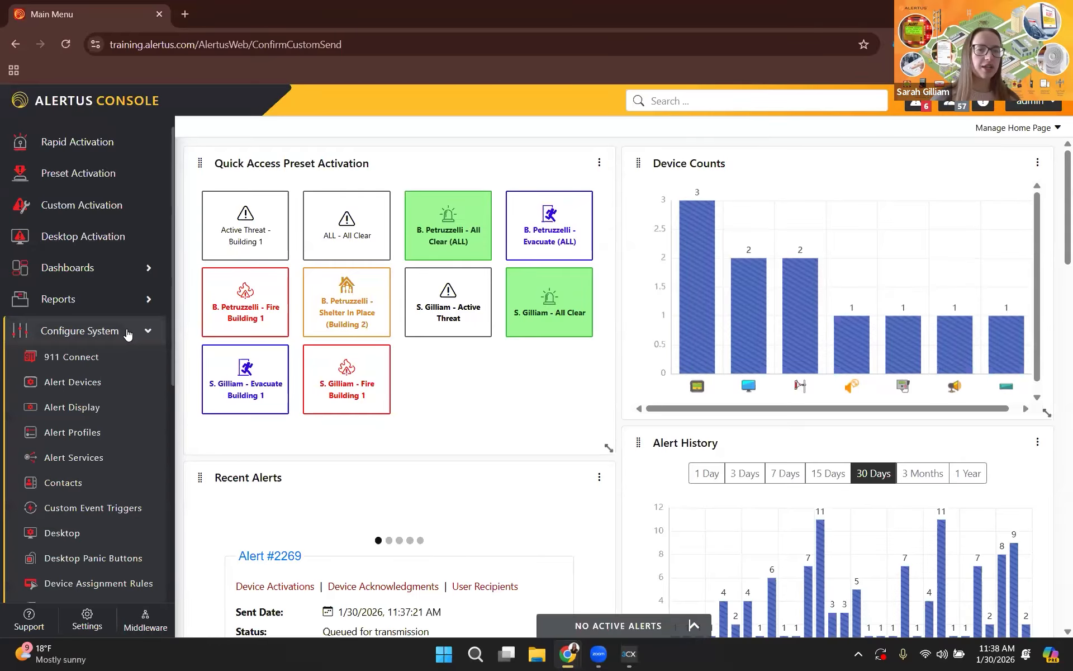
{"action": "scroll", "coordinate": [83, 447], "scroll_direction": "down", "scroll_amount": 1}
{"action": "left_click", "coordinate": [78, 463]}
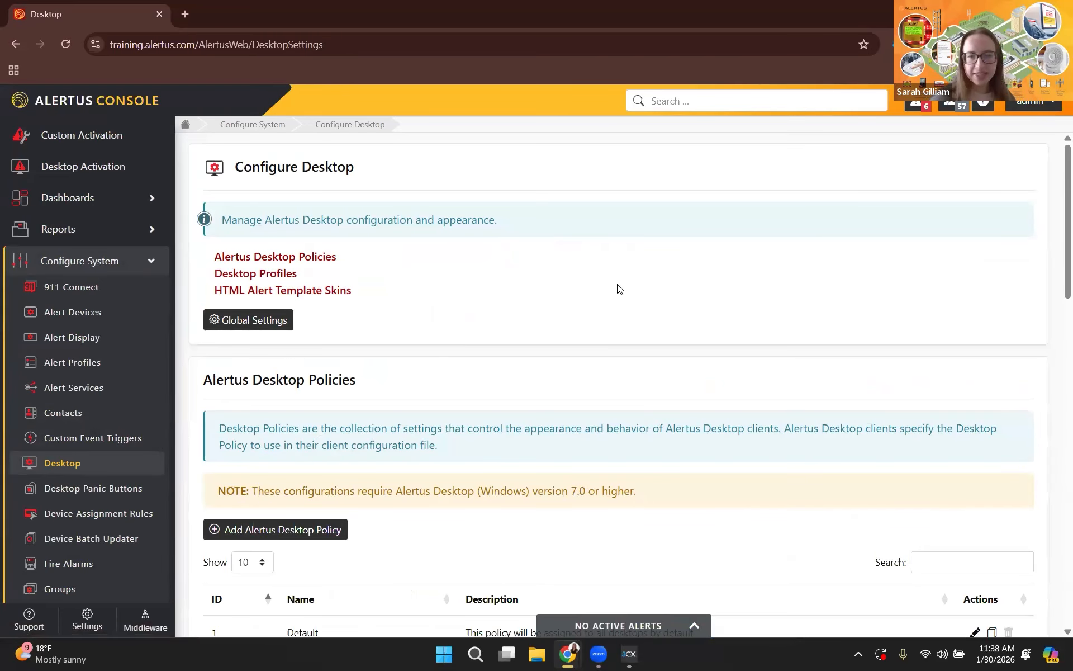
{"action": "scroll", "coordinate": [721, 261], "scroll_direction": "down", "scroll_amount": 10}
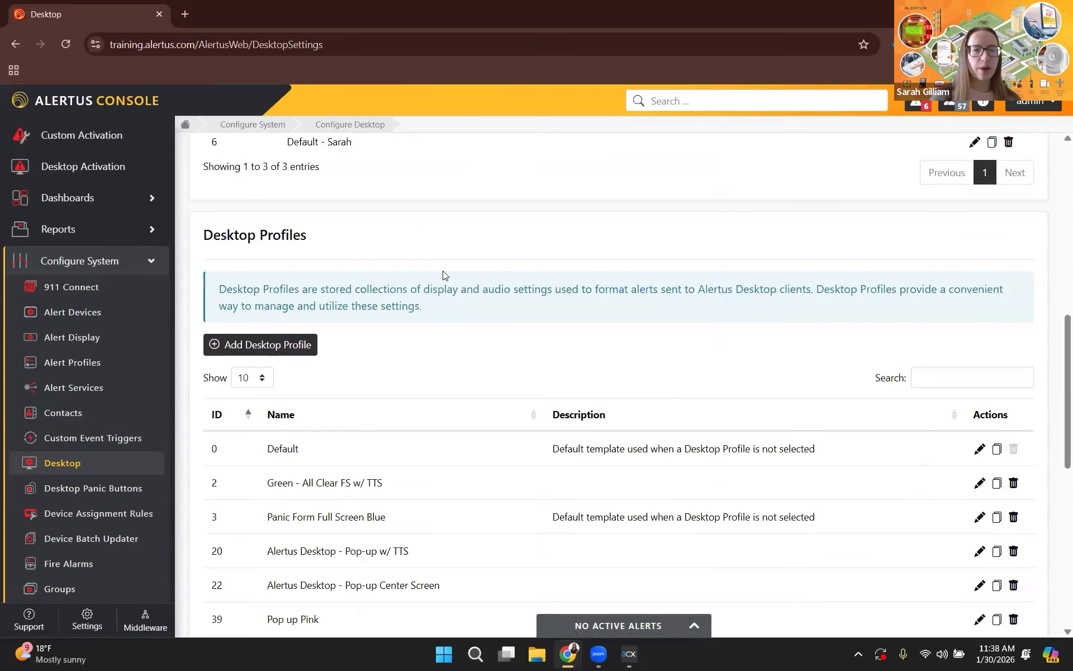
{"action": "scroll", "coordinate": [433, 279], "scroll_direction": "down", "scroll_amount": 2}
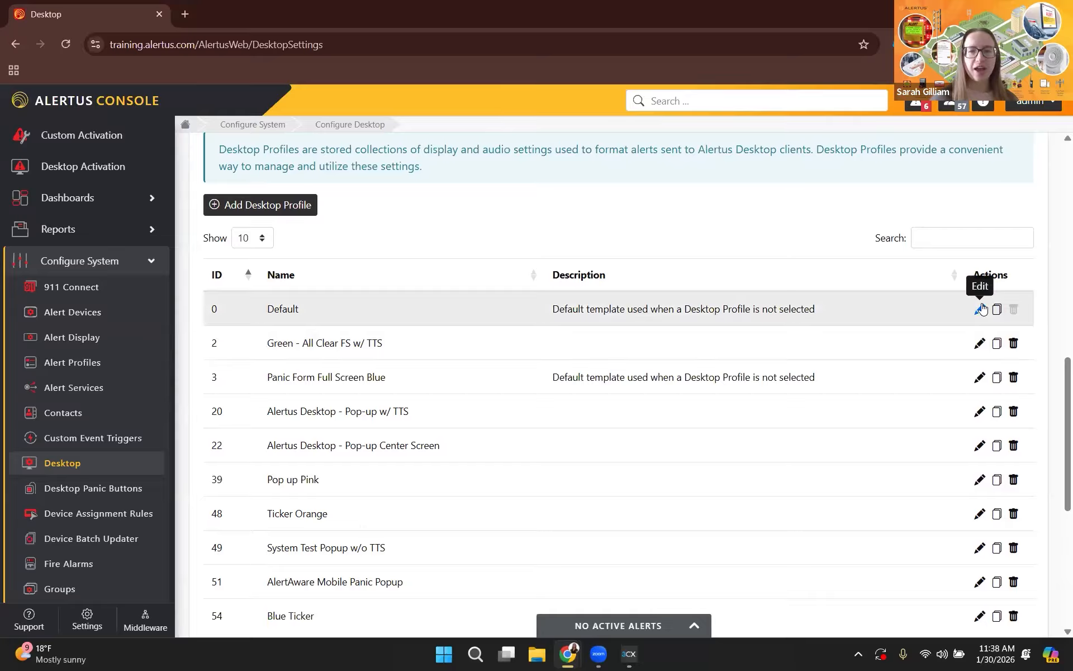
{"action": "left_click", "coordinate": [980, 309]}
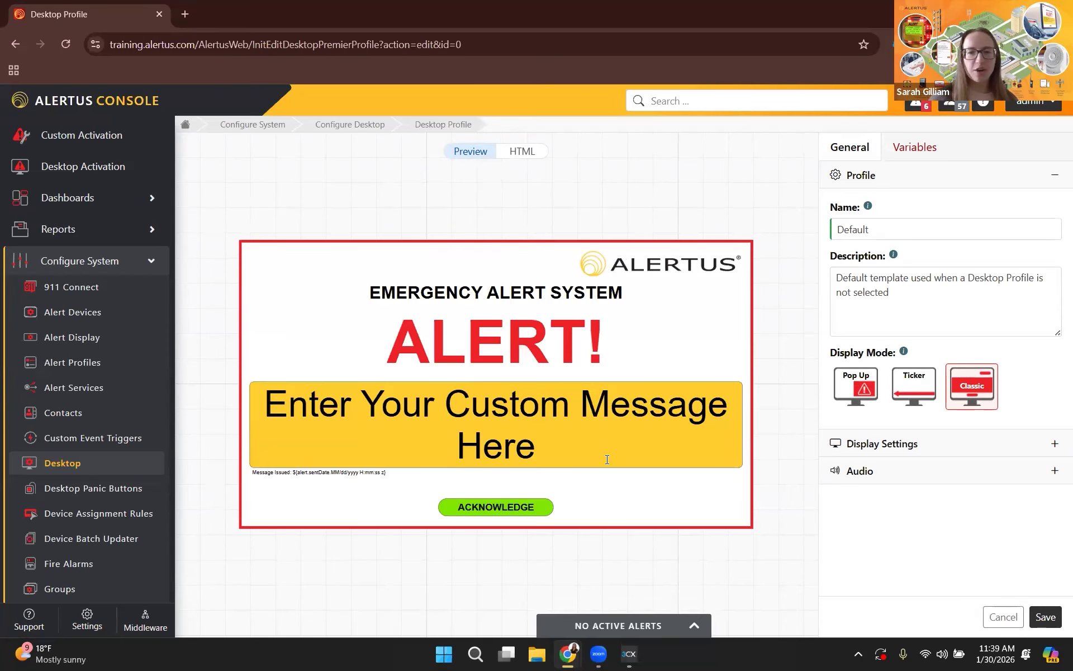
{"action": "left_click", "coordinate": [1004, 617]}
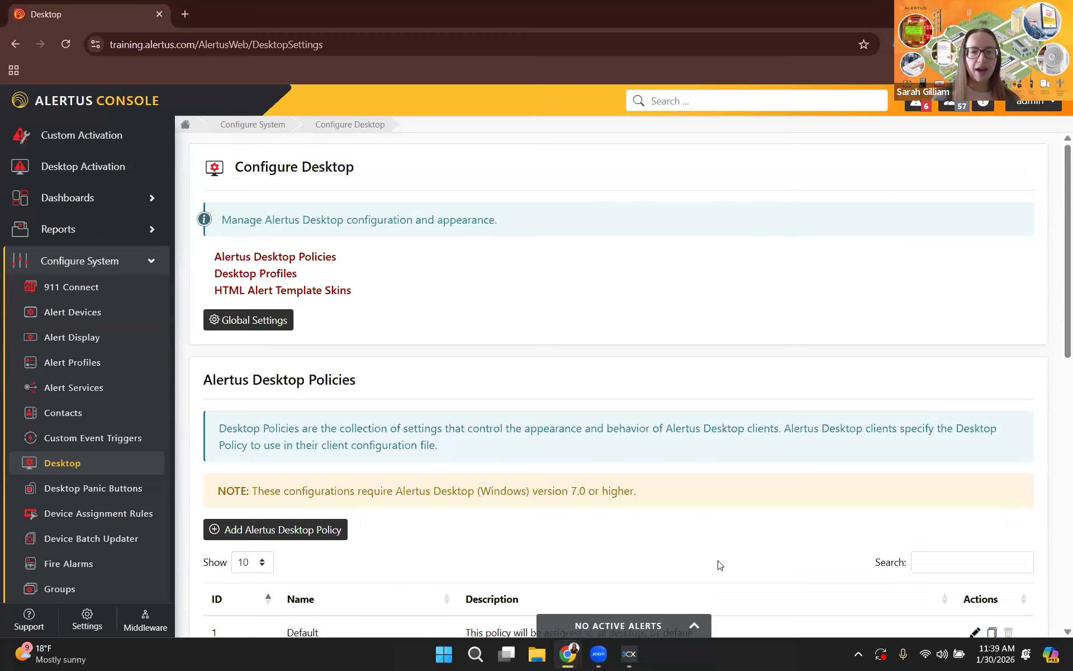
Examine the Pop up Pink desktop profile and leave it without saving.
{"action": "scroll", "coordinate": [716, 552], "scroll_direction": "down", "scroll_amount": 5}
{"action": "scroll", "coordinate": [717, 552], "scroll_direction": "down", "scroll_amount": 10}
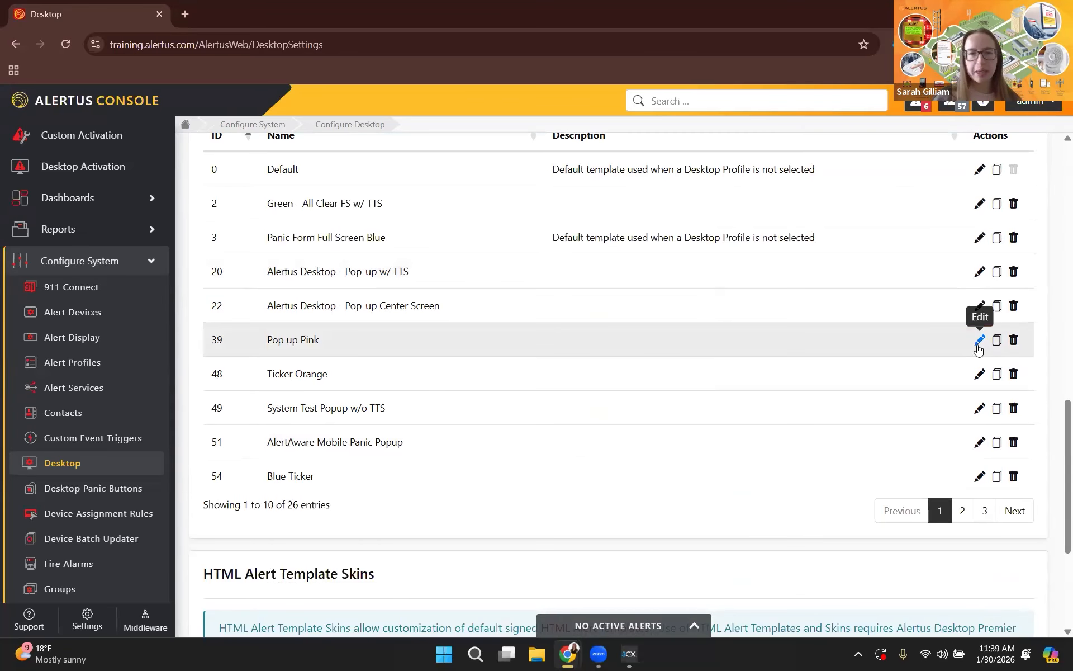
{"action": "left_click", "coordinate": [979, 339]}
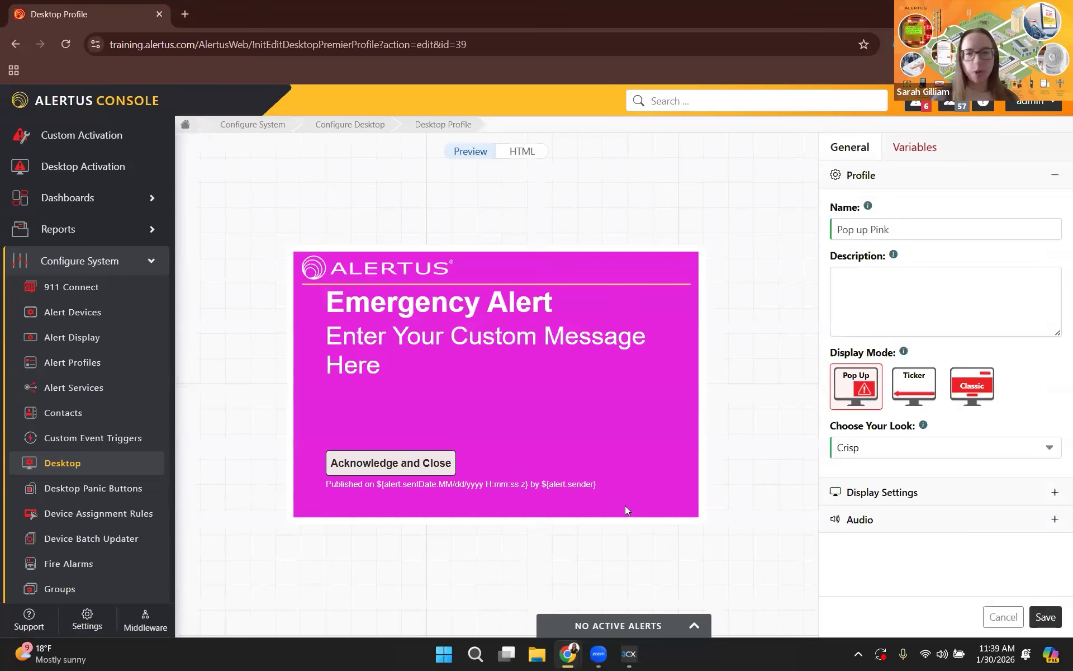
{"action": "left_click", "coordinate": [1005, 617]}
Start a new desktop profile and name it "Desktop - System Test".
{"action": "scroll", "coordinate": [577, 393], "scroll_direction": "down", "scroll_amount": 9}
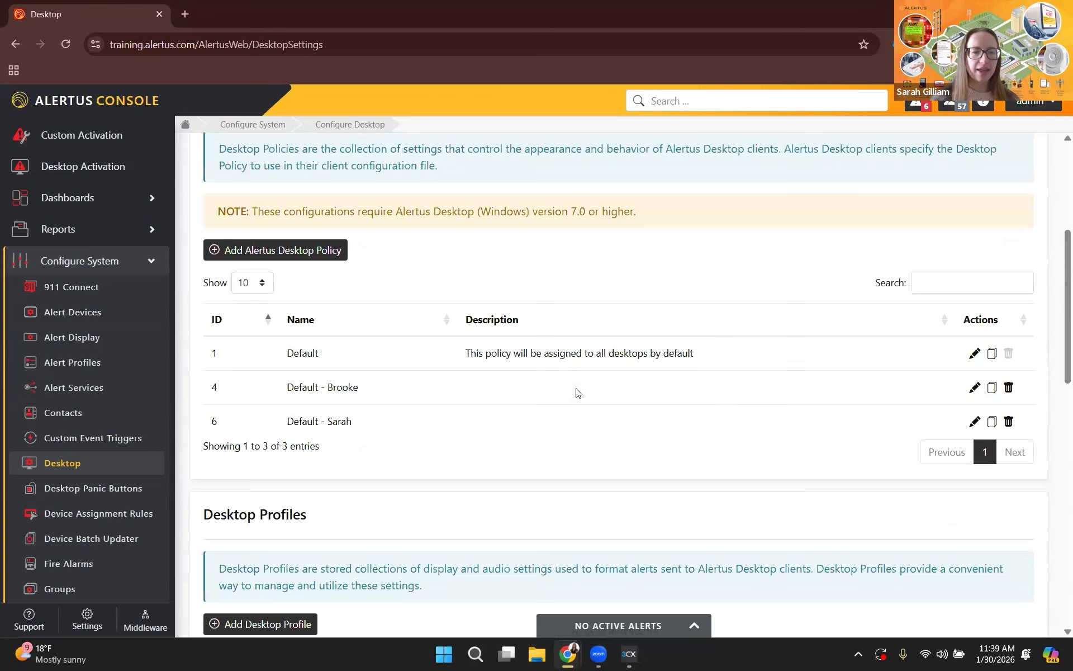
{"action": "scroll", "coordinate": [281, 344], "scroll_direction": "down", "scroll_amount": 1}
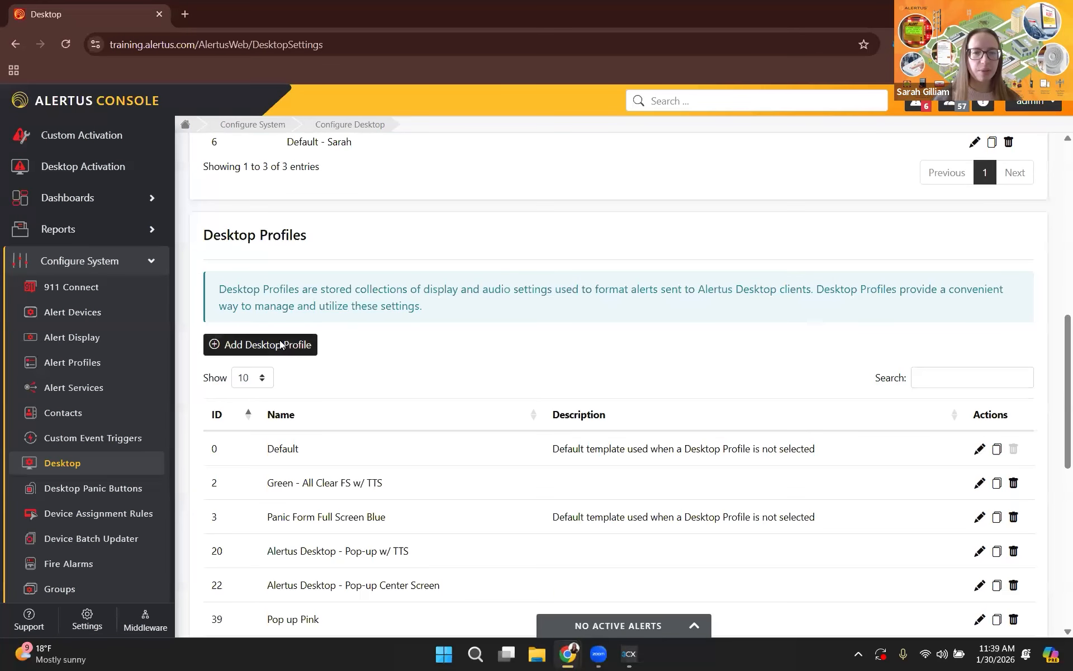
{"action": "left_click", "coordinate": [279, 339]}
{"action": "left_click", "coordinate": [861, 226]}
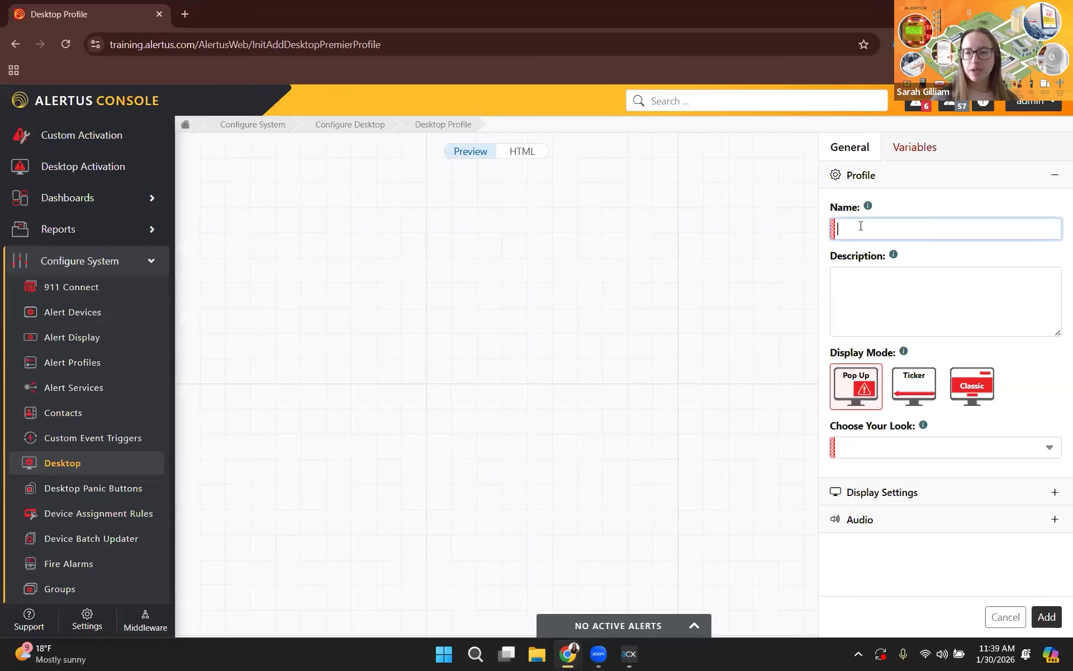
{"action": "type", "text": "Desktop - System Test"}
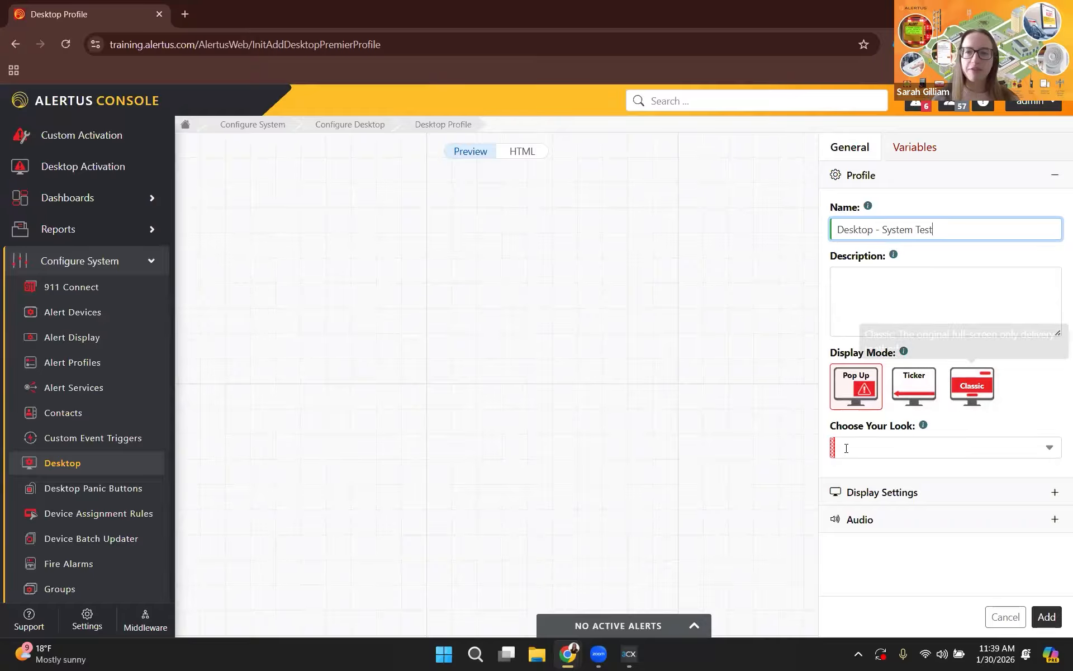
Try the Pop Up looks and the Ticker display mode, and set the profile's display mode to Classic.
{"action": "left_click", "coordinate": [854, 387]}
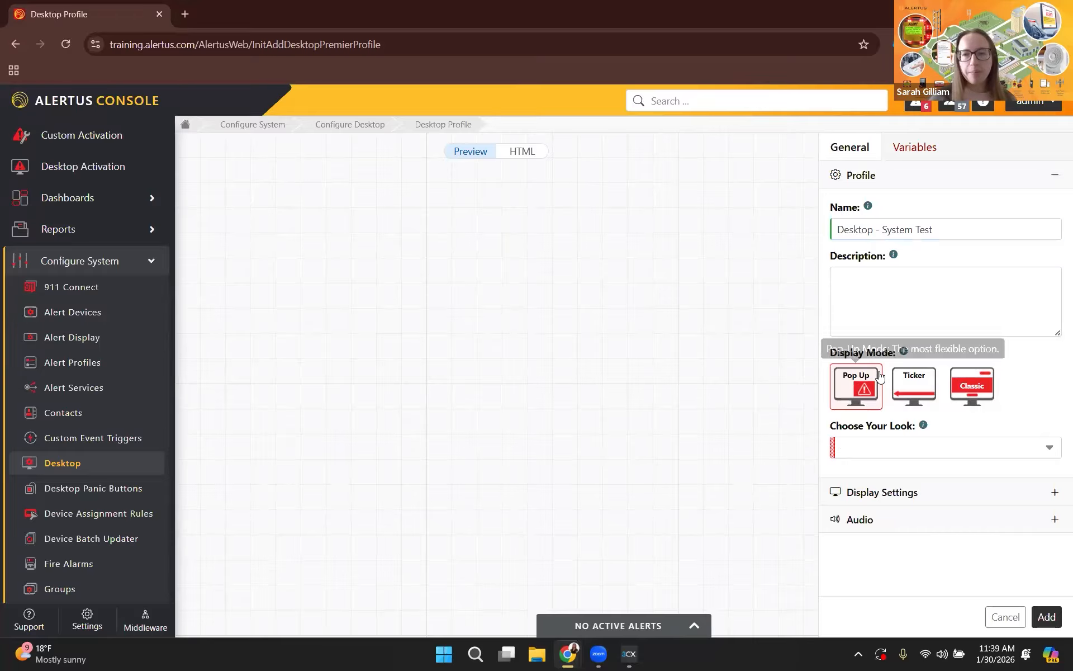
{"action": "left_click", "coordinate": [936, 447]}
{"action": "left_click", "coordinate": [935, 296]}
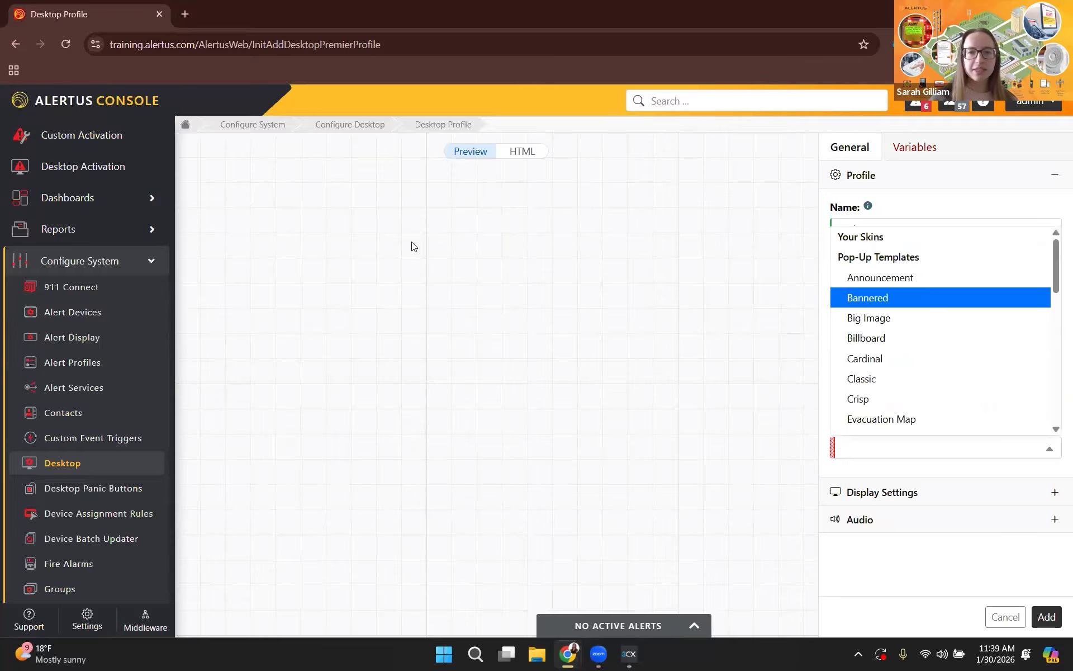
{"action": "left_click", "coordinate": [914, 387]}
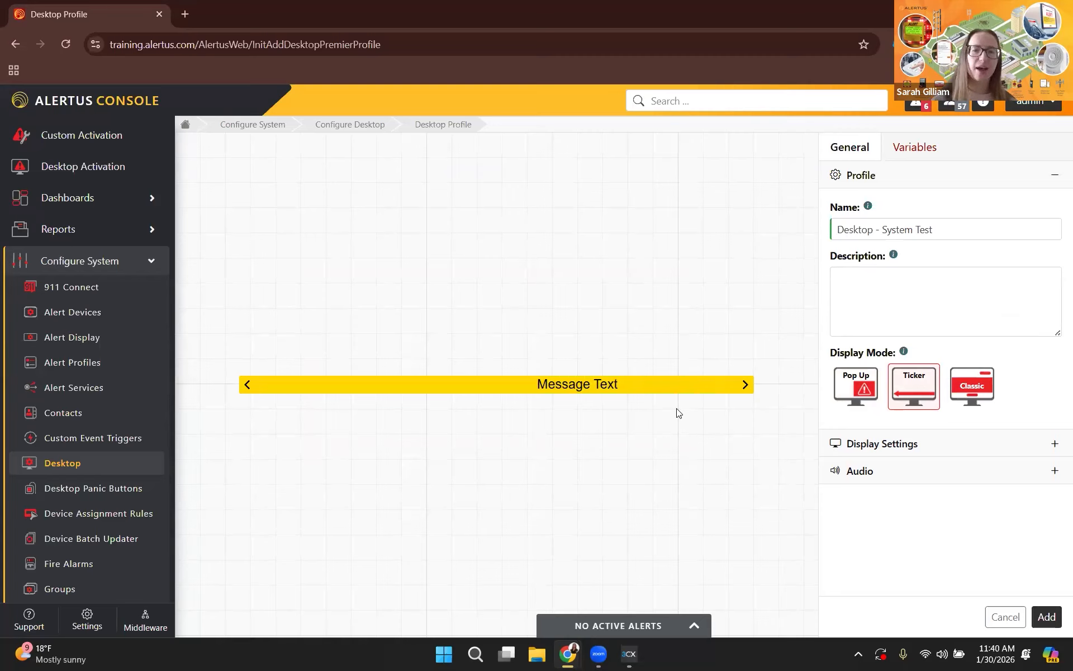
{"action": "left_click", "coordinate": [972, 388]}
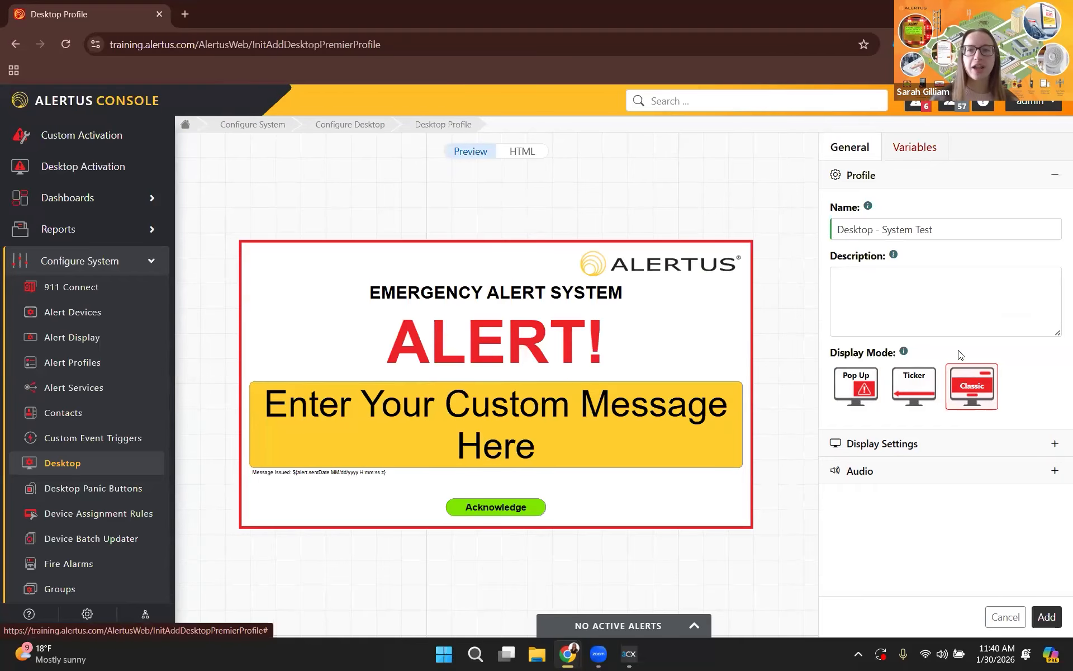
Set the Classic template's Blink Color variable to dark green.
{"action": "left_click", "coordinate": [914, 147]}
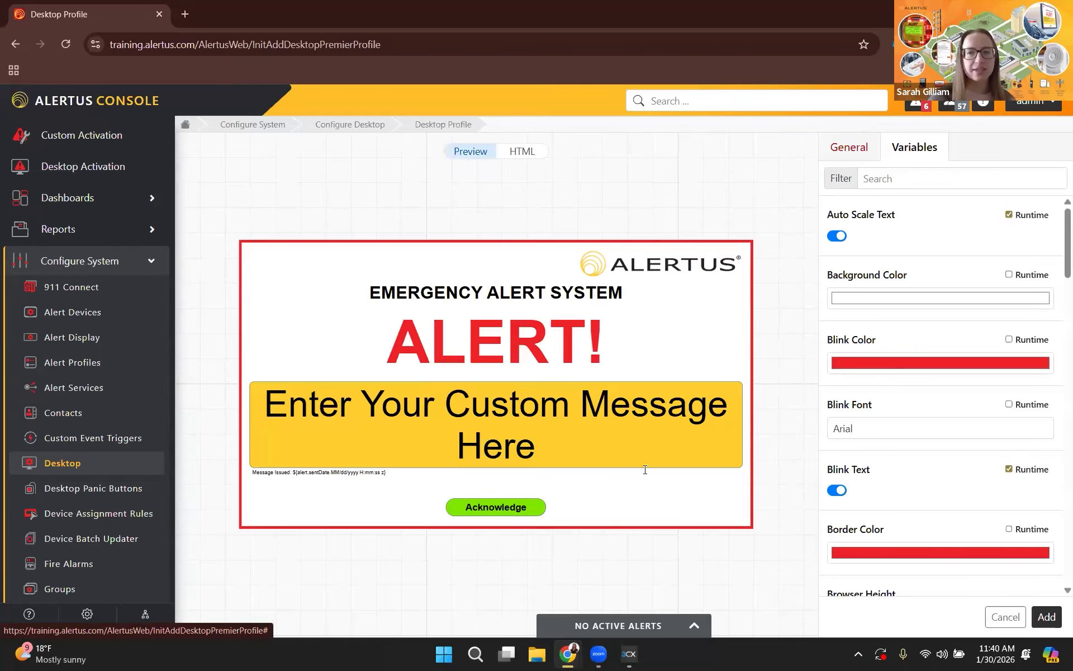
{"action": "left_click", "coordinate": [900, 361]}
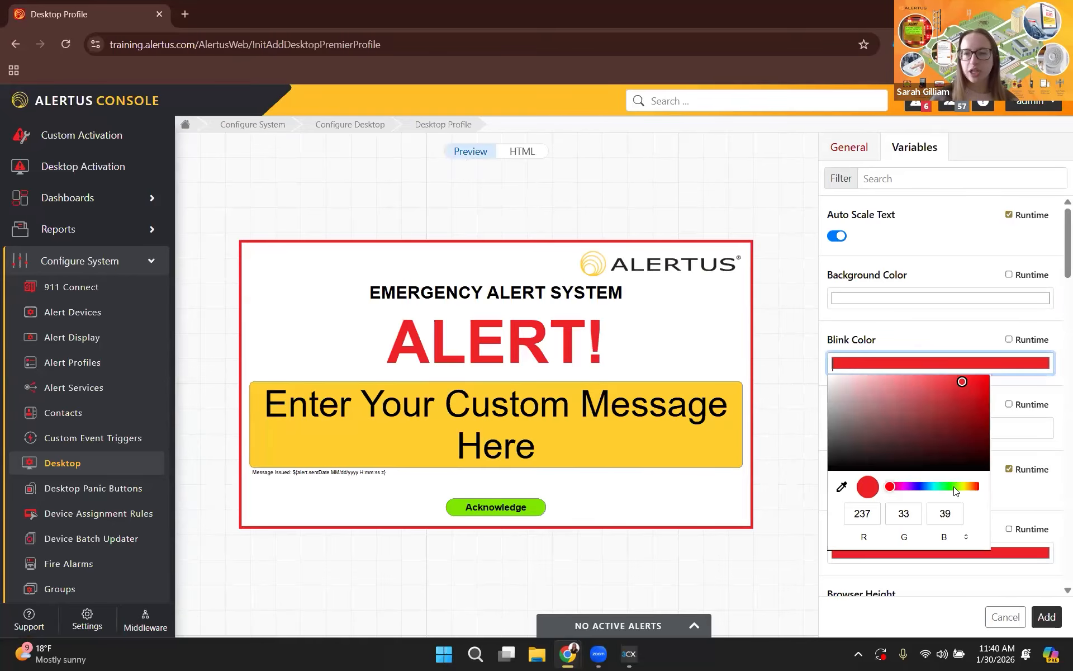
{"action": "left_click", "coordinate": [954, 488]}
{"action": "left_click", "coordinate": [950, 441]}
{"action": "left_click", "coordinate": [932, 337]}
Change the Classic template's Border Color variable to dark green.
{"action": "scroll", "coordinate": [946, 388], "scroll_direction": "down", "scroll_amount": 1}
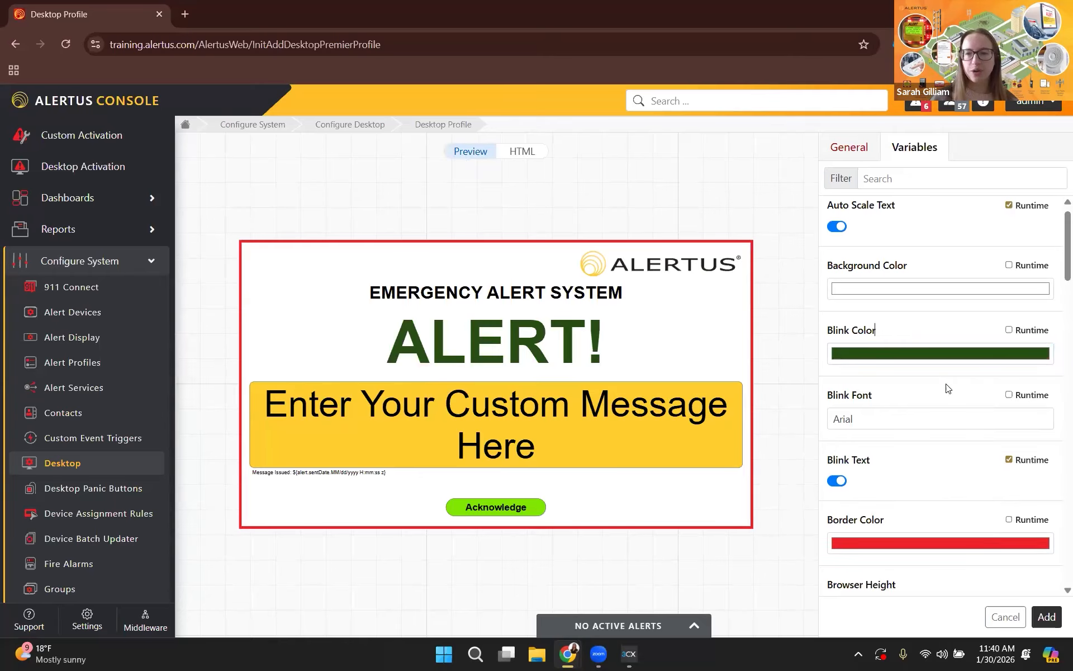
{"action": "scroll", "coordinate": [948, 388], "scroll_direction": "down", "scroll_amount": 3}
{"action": "left_click", "coordinate": [953, 343]}
{"action": "left_click", "coordinate": [914, 467]}
{"action": "left_click", "coordinate": [946, 413]}
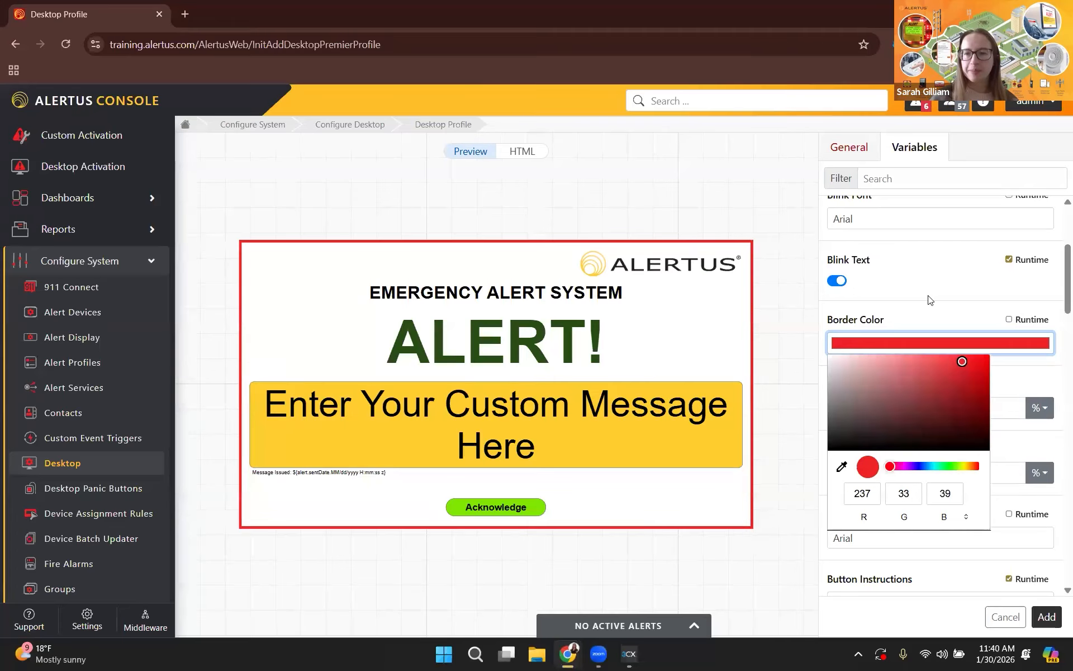
{"action": "left_click", "coordinate": [930, 279]}
Set the Content Background Color behind the custom message to a light green.
{"action": "scroll", "coordinate": [930, 280], "scroll_direction": "down", "scroll_amount": 6}
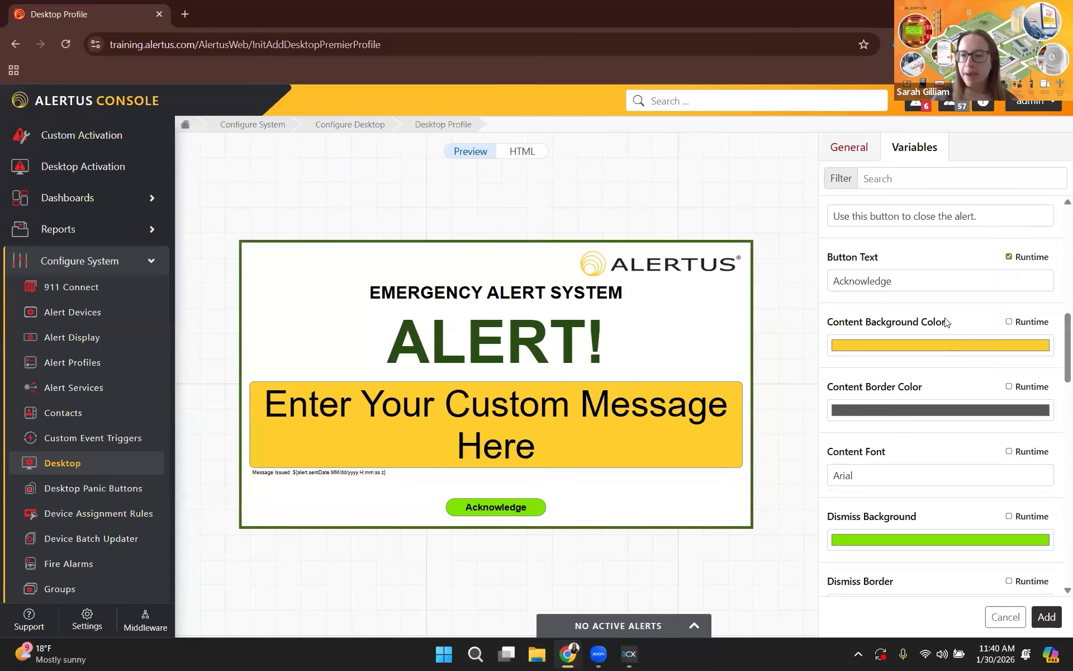
{"action": "scroll", "coordinate": [946, 321], "scroll_direction": "down", "scroll_amount": 1}
{"action": "left_click", "coordinate": [946, 314]}
{"action": "left_click", "coordinate": [949, 436]}
{"action": "left_click", "coordinate": [886, 346]}
{"action": "left_click", "coordinate": [912, 286]}
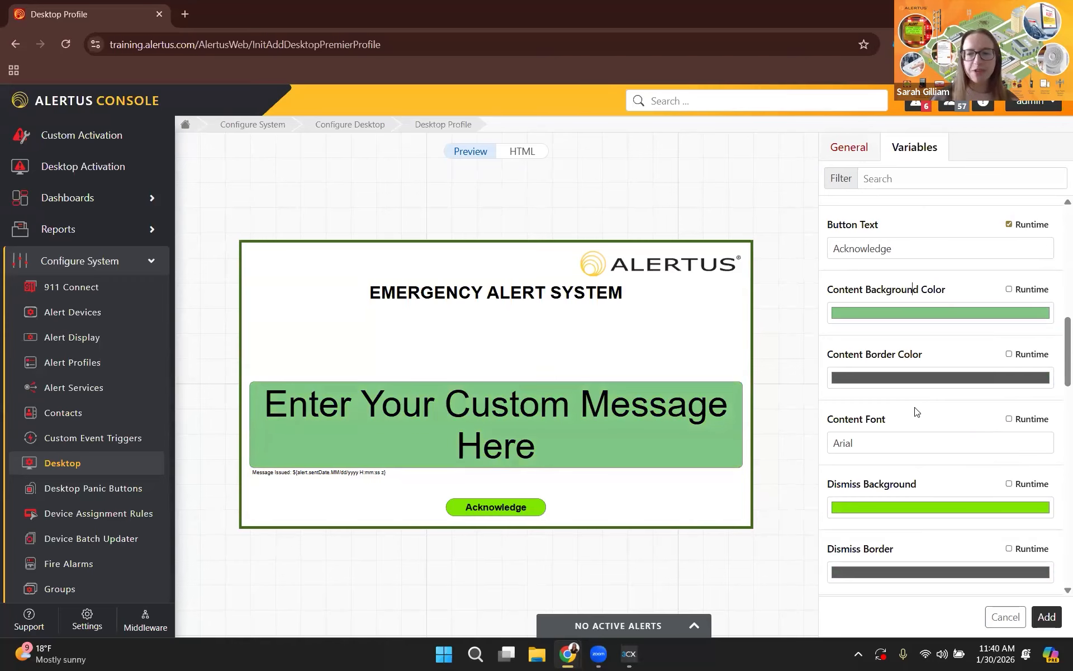
Use the already uploaded green brush checkmark, clipart_checkmark_brush_green.png, as the Logo Left Image.
{"action": "scroll", "coordinate": [917, 412], "scroll_direction": "down", "scroll_amount": 9}
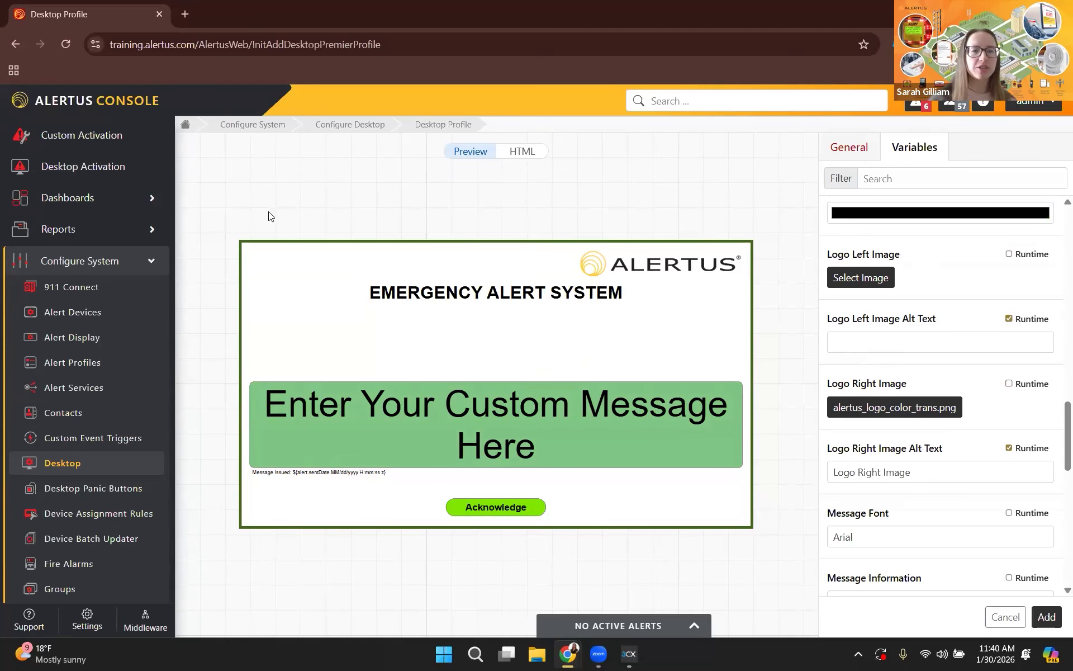
{"action": "left_click", "coordinate": [851, 282]}
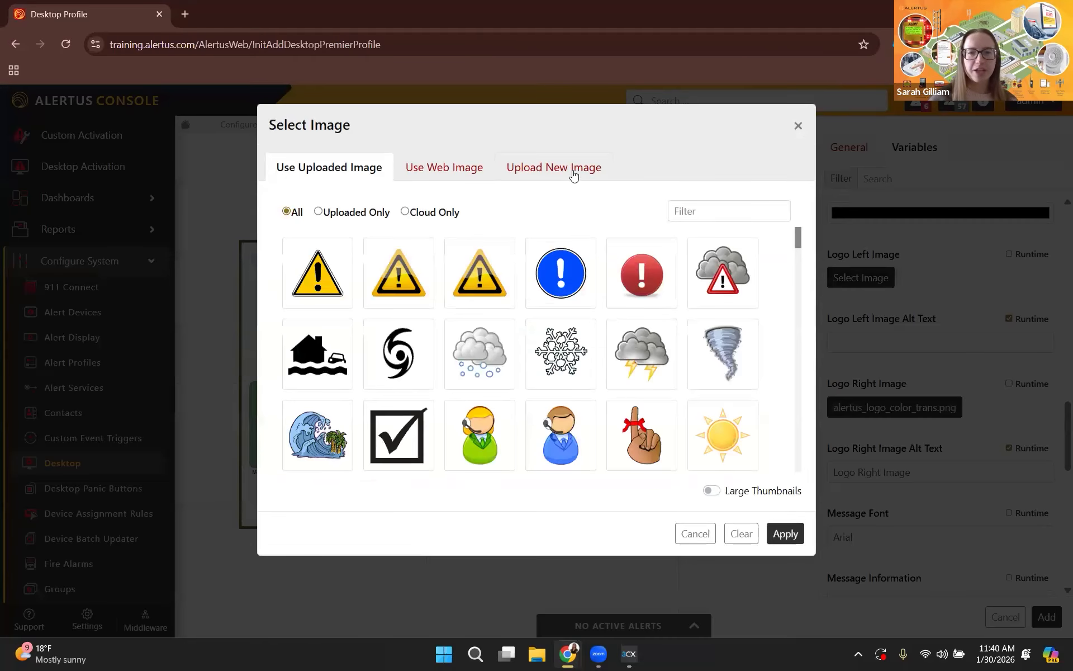
{"action": "left_click", "coordinate": [574, 175]}
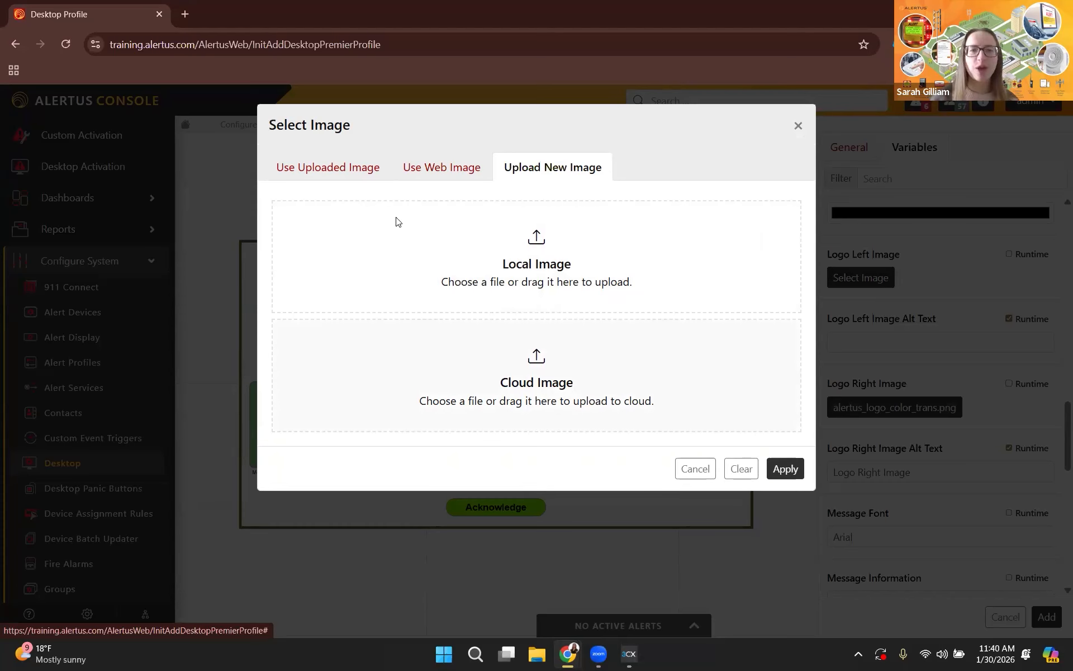
{"action": "left_click", "coordinate": [329, 168]}
{"action": "scroll", "coordinate": [499, 270], "scroll_direction": "down", "scroll_amount": 7}
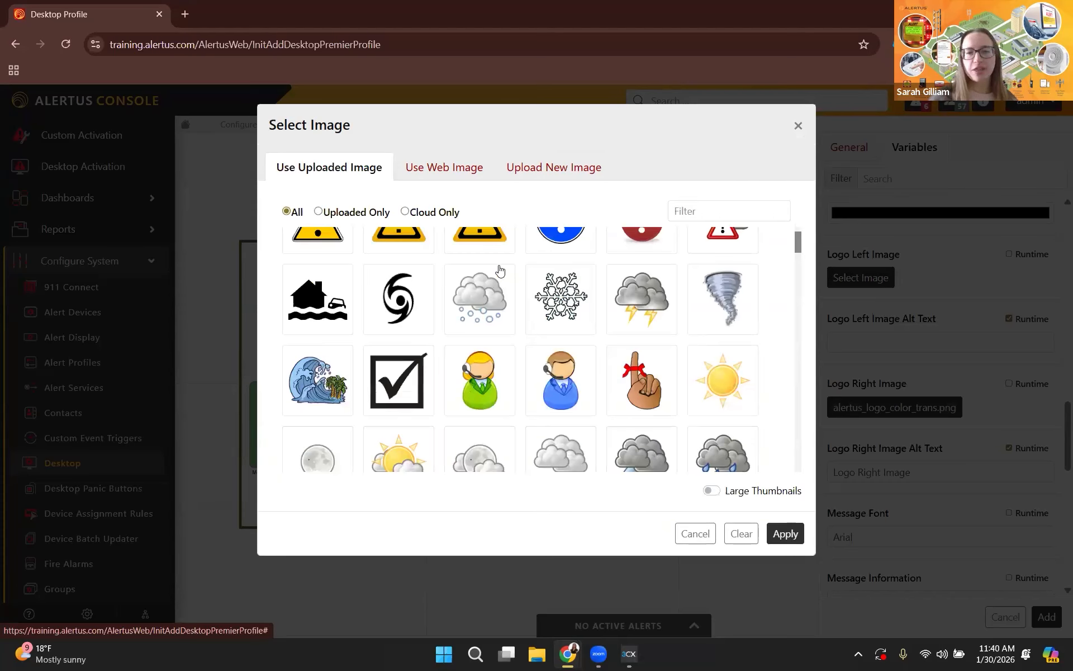
{"action": "left_click", "coordinate": [400, 381]}
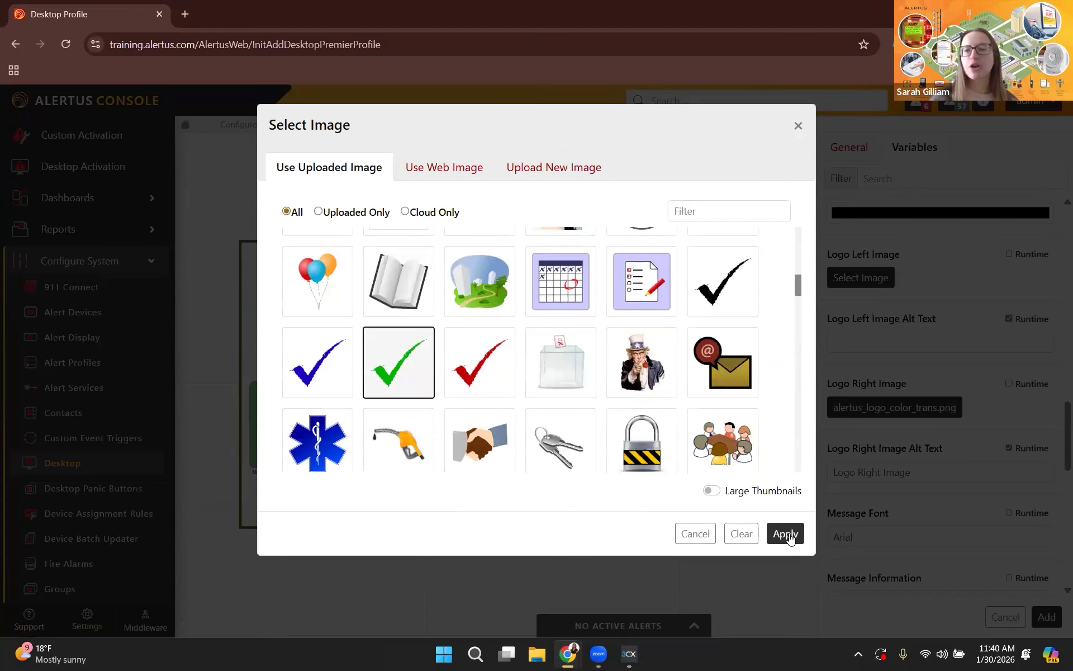
{"action": "left_click", "coordinate": [786, 533]}
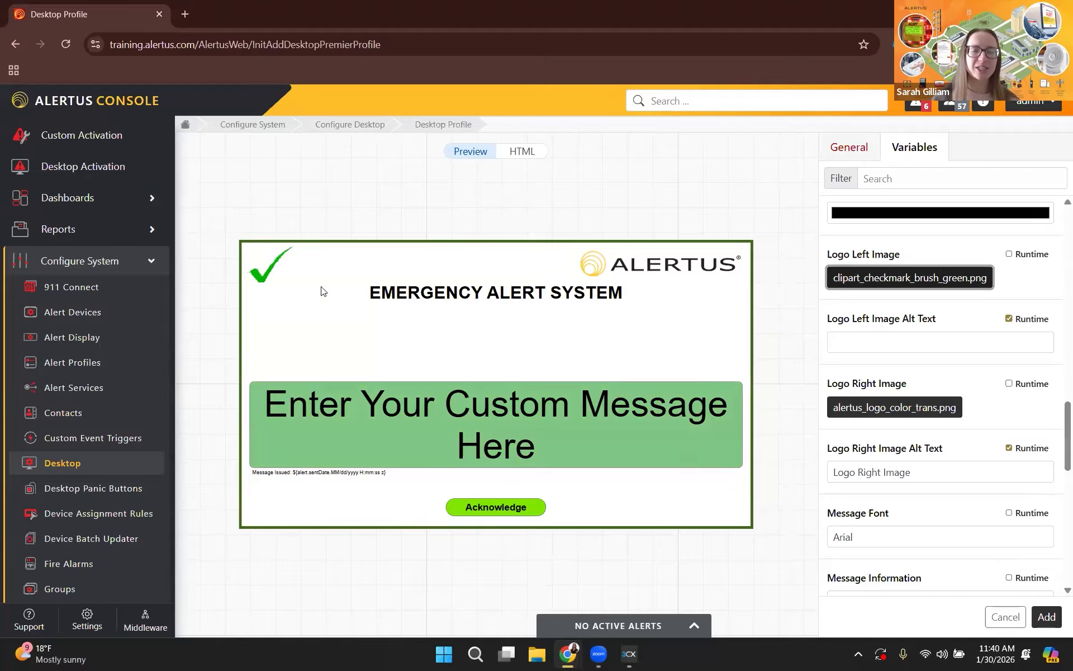
Look through the remaining Classic variables and switch the profile's display mode to Ticker.
{"action": "scroll", "coordinate": [892, 422], "scroll_direction": "down", "scroll_amount": 1}
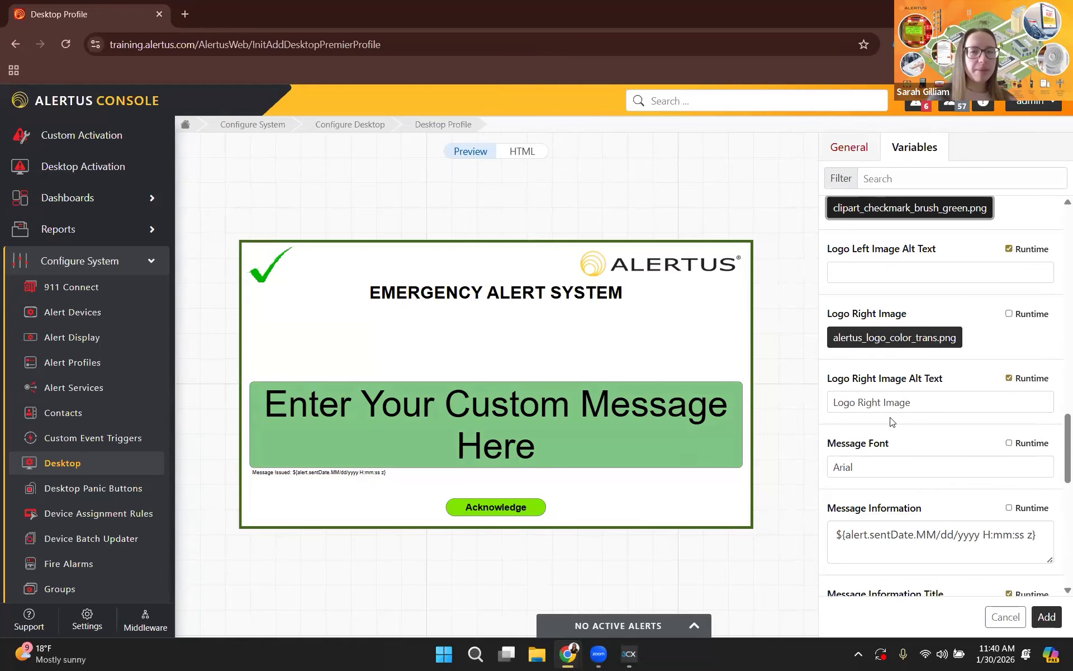
{"action": "scroll", "coordinate": [861, 280], "scroll_direction": "down", "scroll_amount": 1}
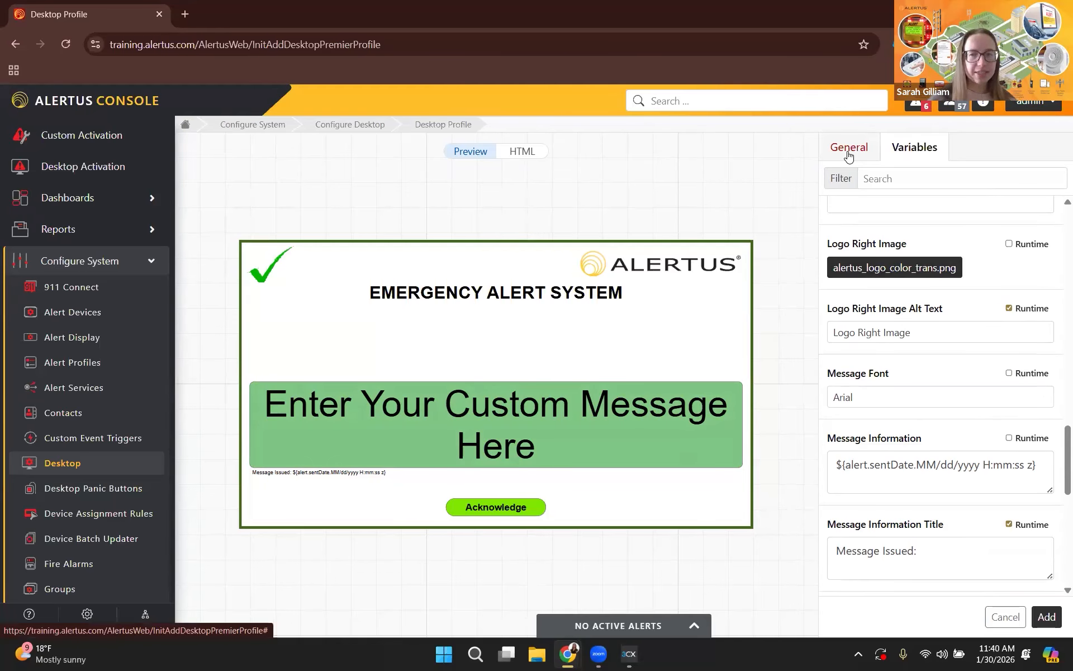
{"action": "left_click", "coordinate": [848, 151]}
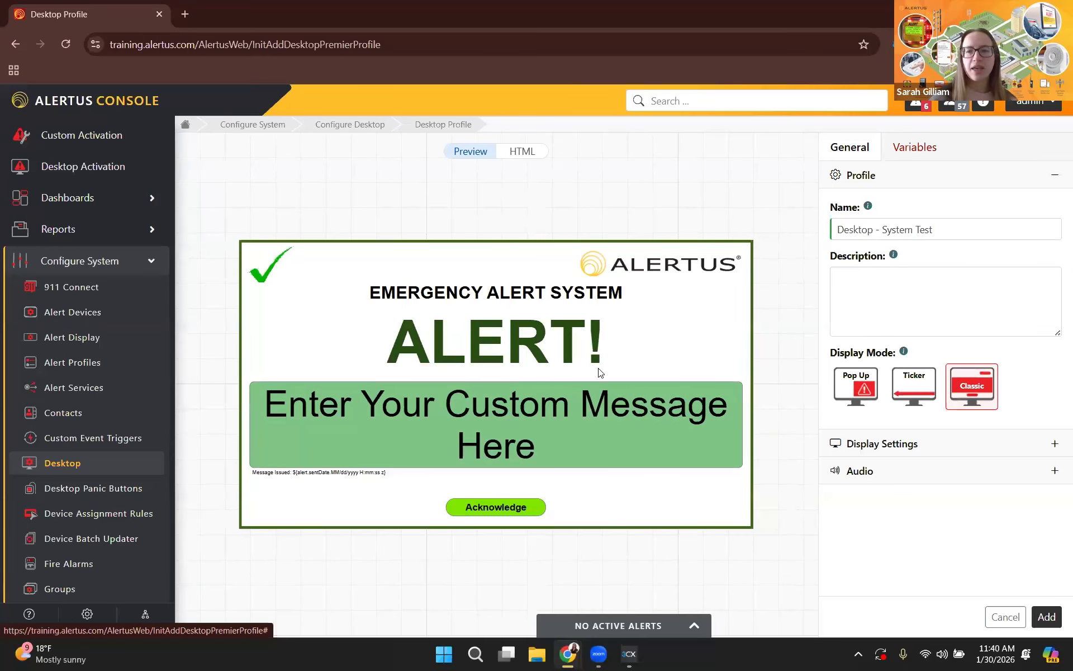
{"action": "left_click", "coordinate": [915, 407]}
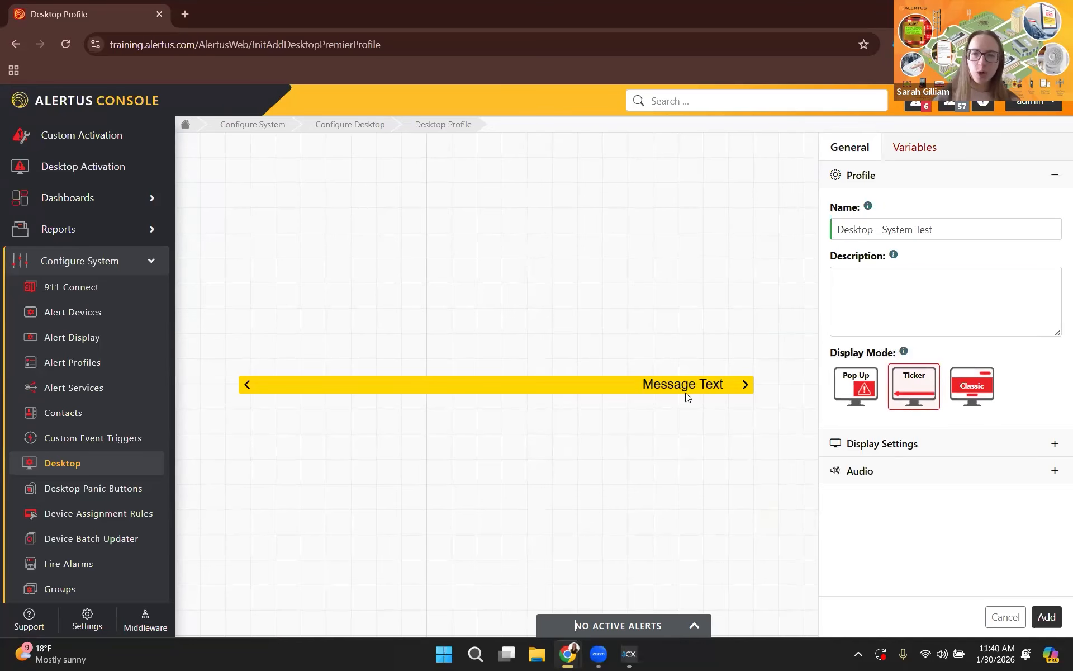
Set the ticker's Text Background Color to light green, RGB 171, 221, 157.
{"action": "left_click", "coordinate": [915, 152]}
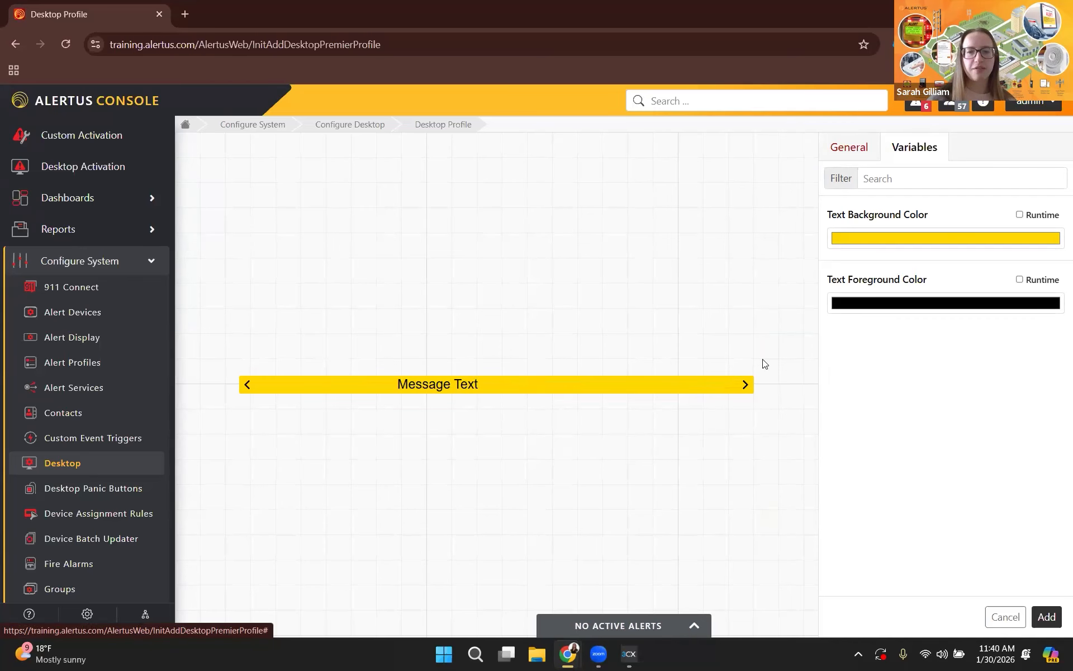
{"action": "left_click", "coordinate": [924, 238]}
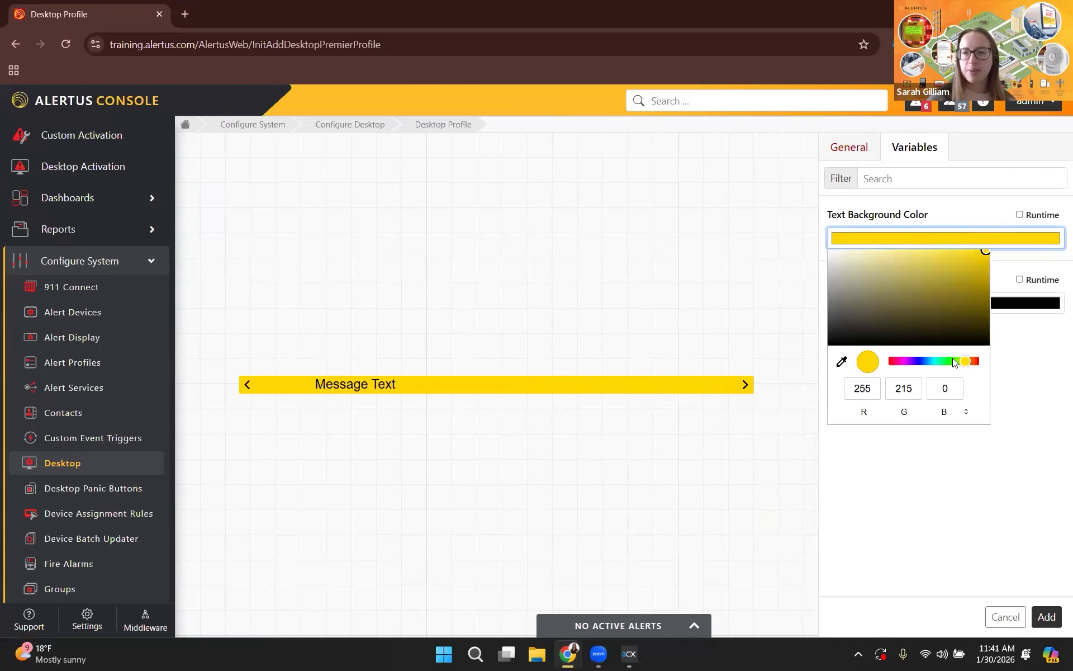
{"action": "left_click", "coordinate": [953, 361]}
{"action": "left_click", "coordinate": [863, 259]}
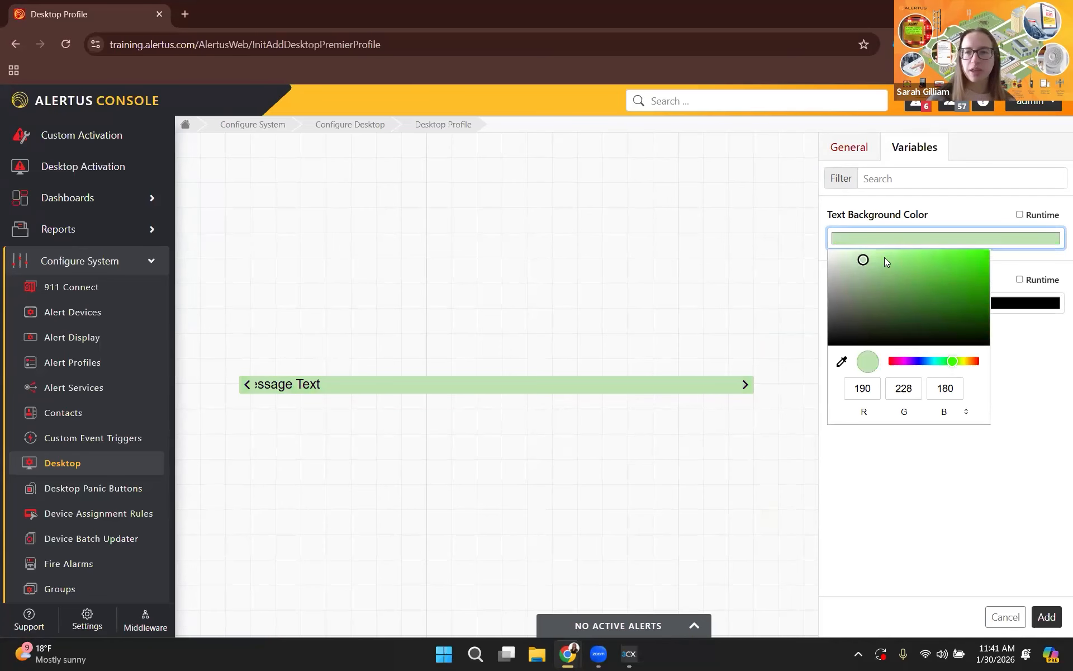
{"action": "left_click", "coordinate": [869, 267]}
{"action": "left_click", "coordinate": [880, 277]}
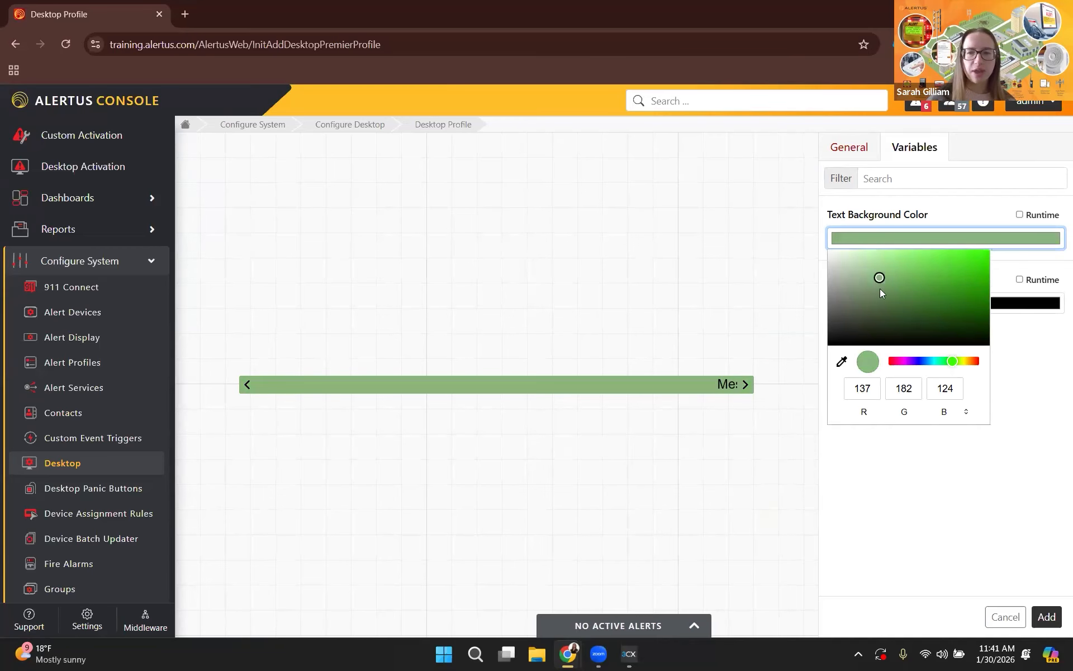
{"action": "left_click", "coordinate": [876, 263]}
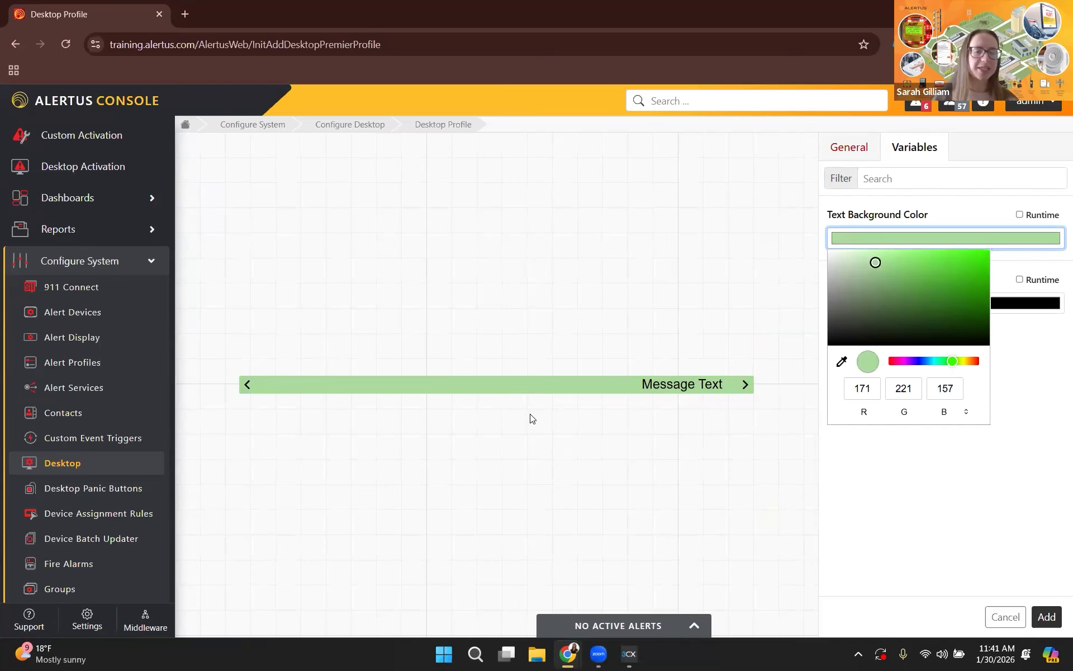
{"action": "left_click", "coordinate": [859, 155]}
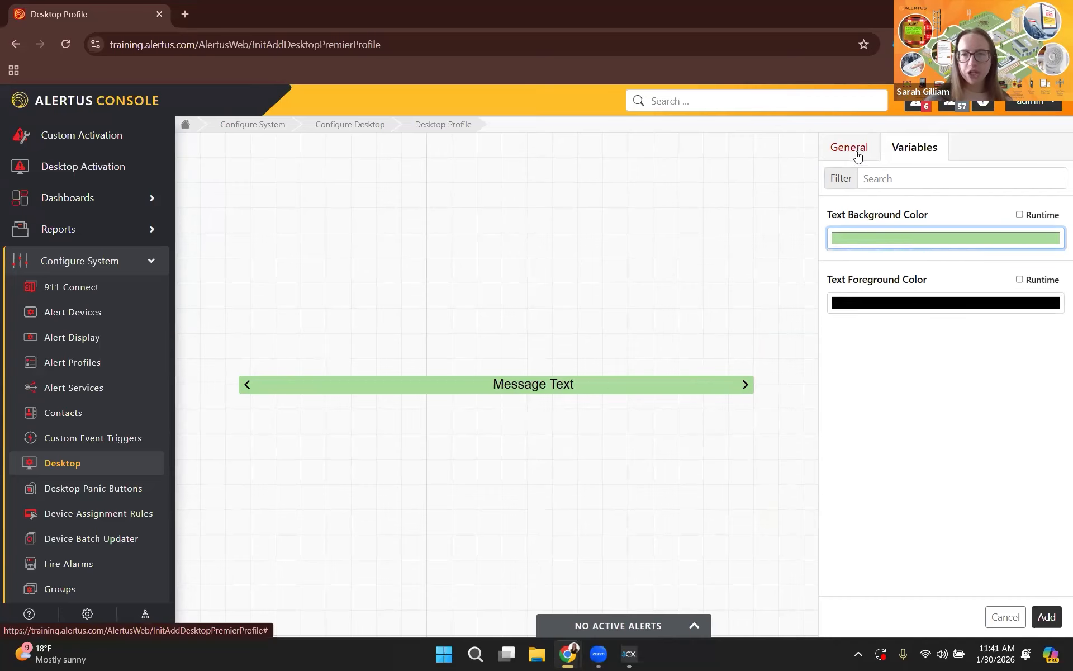
Set the profile's audio type to Text-to-Speech to bring up its repeat, server generation and volume options.
{"action": "left_click", "coordinate": [858, 155]}
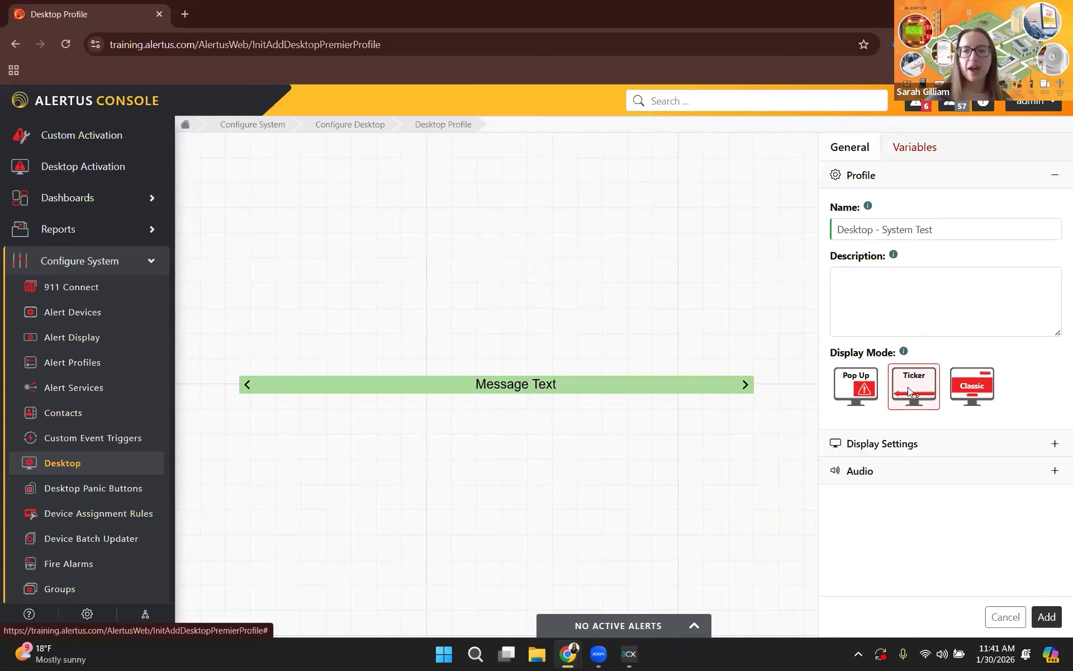
{"action": "left_click", "coordinate": [905, 476]}
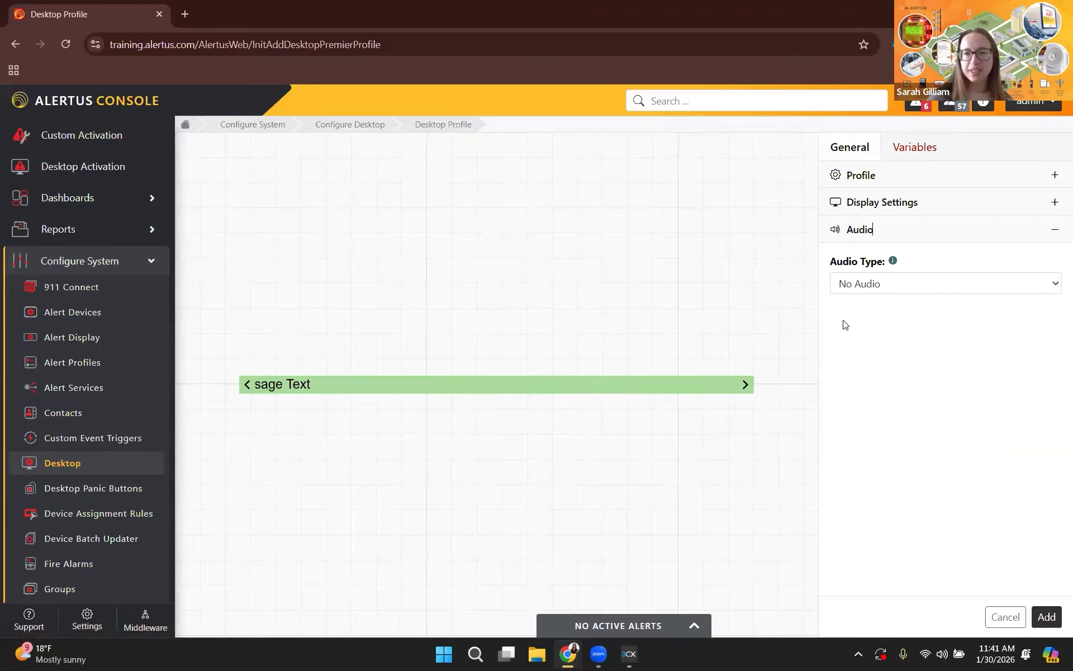
{"action": "left_click", "coordinate": [1001, 286]}
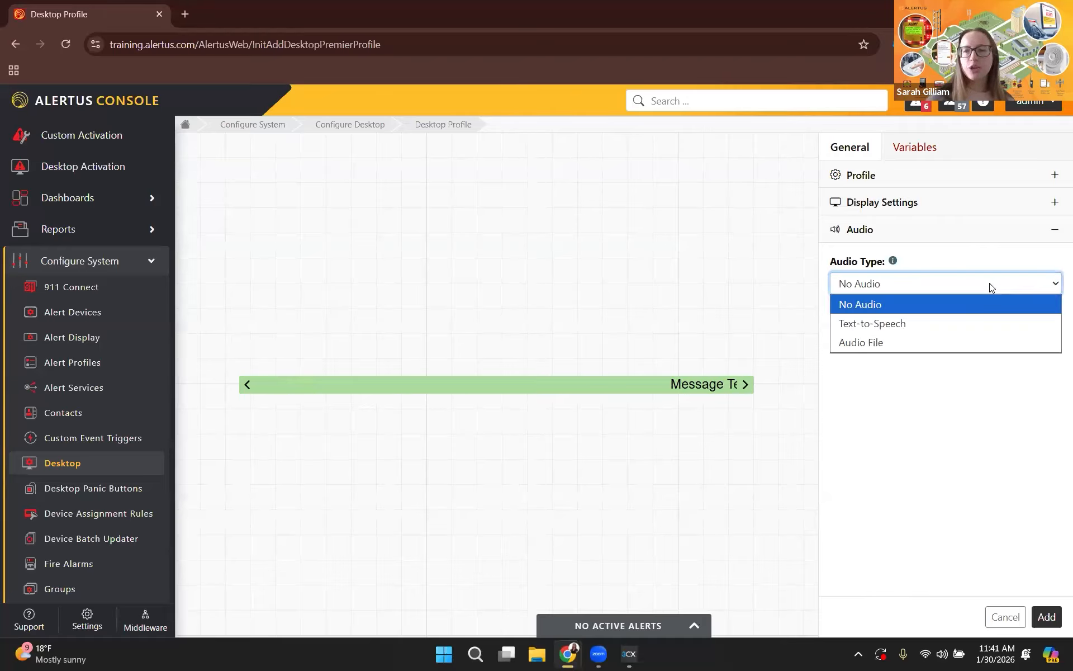
{"action": "left_click", "coordinate": [941, 323]}
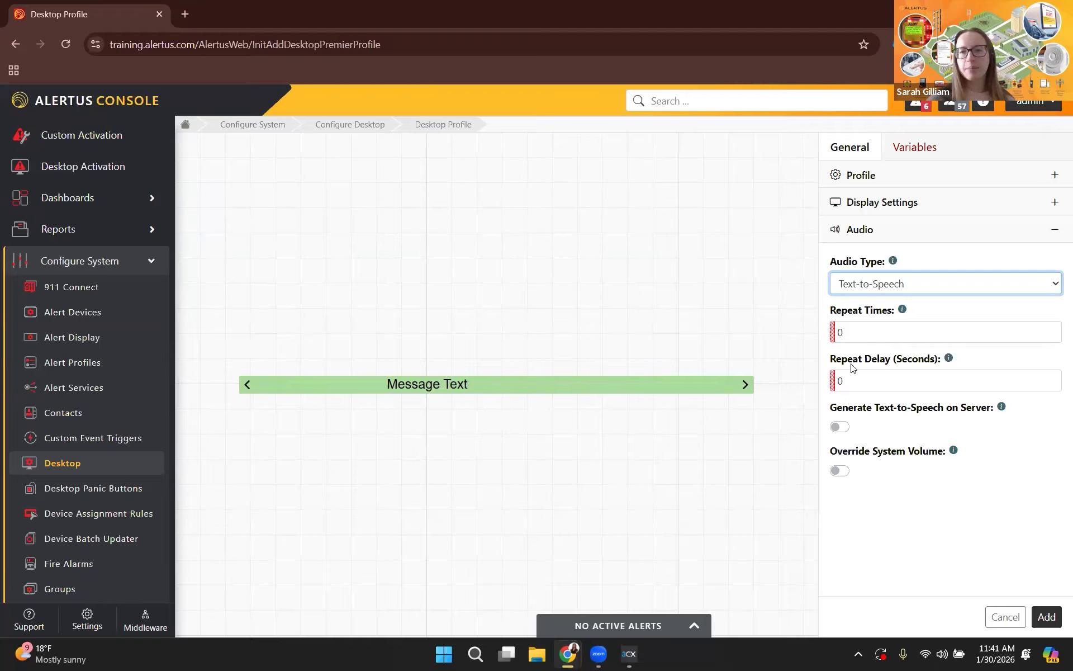
Switch the audio type to Audio File and look through the selectable audio files and the upload or record options without choosing one.
{"action": "left_click", "coordinate": [915, 284]}
{"action": "left_click", "coordinate": [896, 341]}
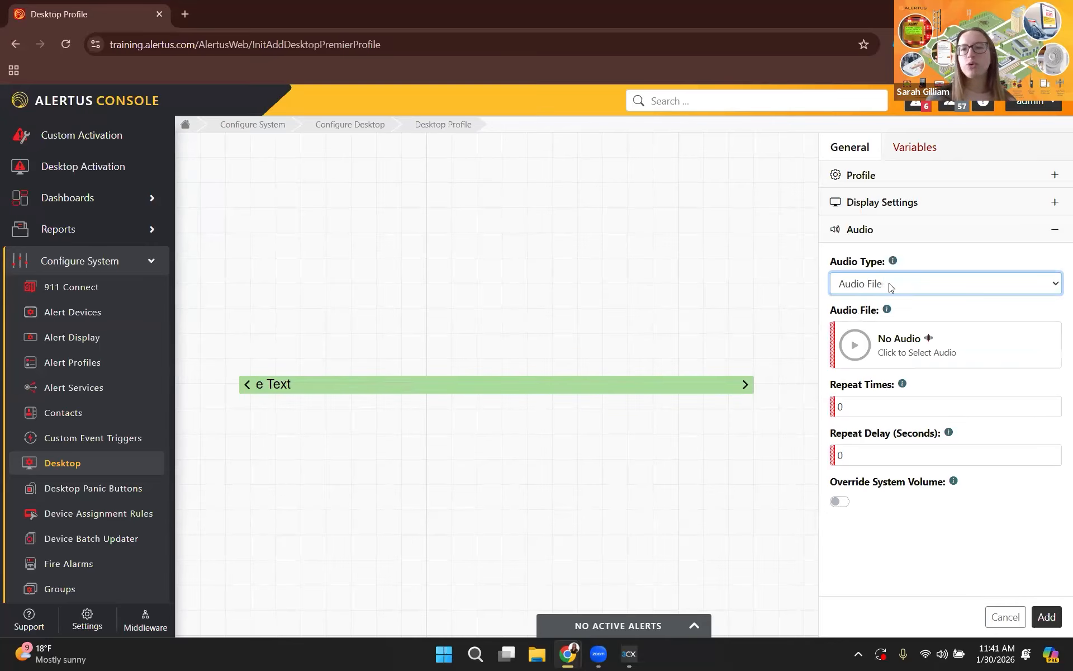
{"action": "left_click", "coordinate": [907, 356]}
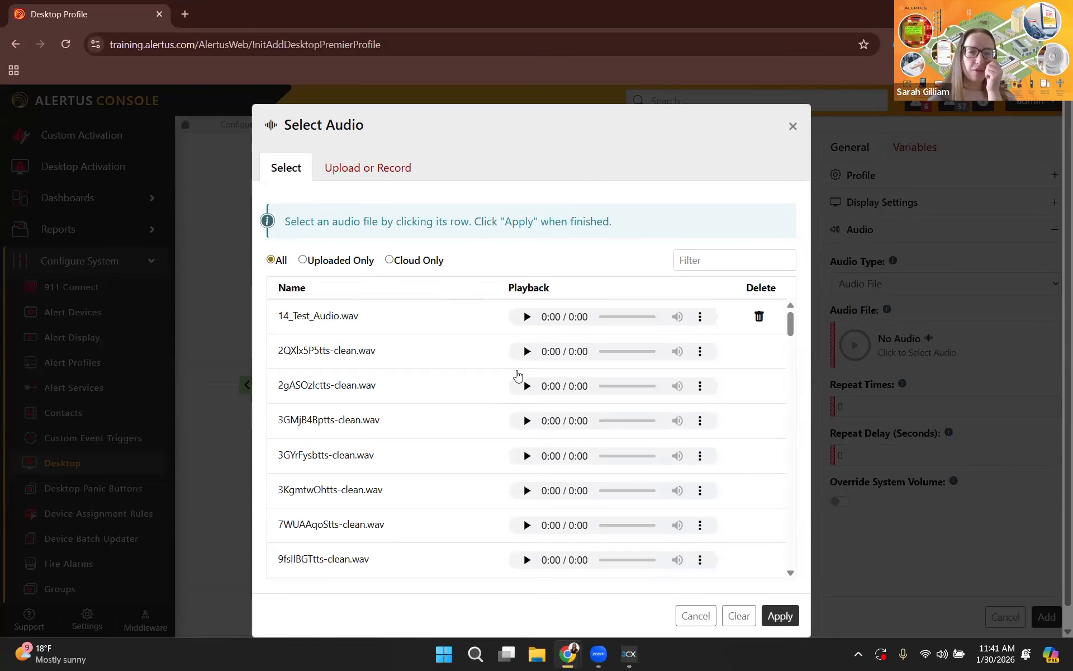
{"action": "scroll", "coordinate": [518, 375], "scroll_direction": "down", "scroll_amount": 10}
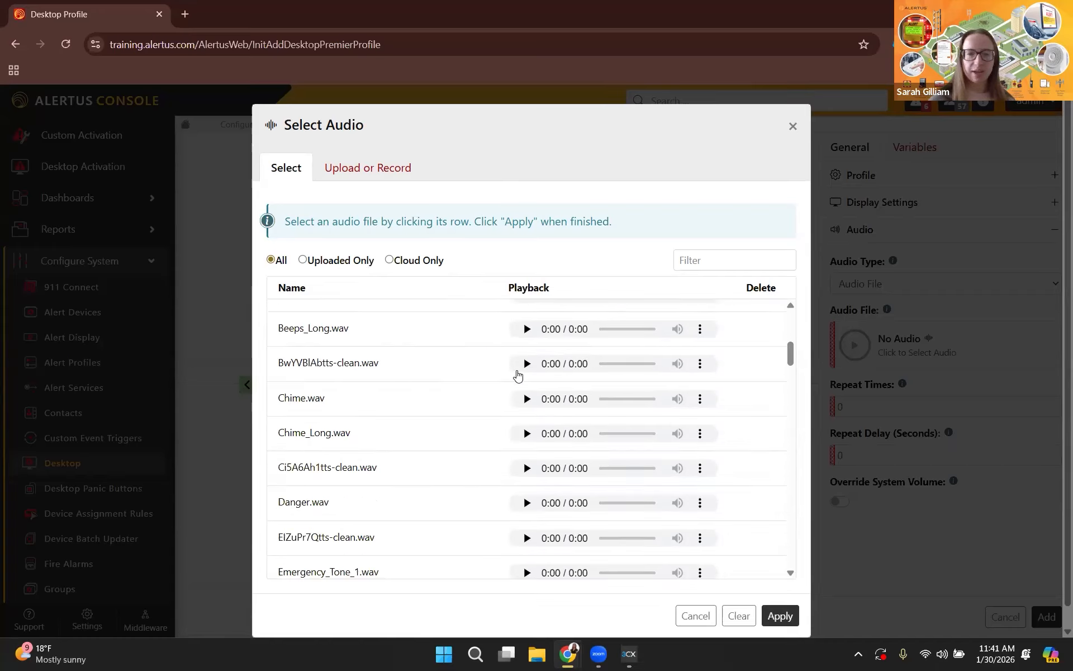
{"action": "scroll", "coordinate": [479, 376], "scroll_direction": "down", "scroll_amount": 1}
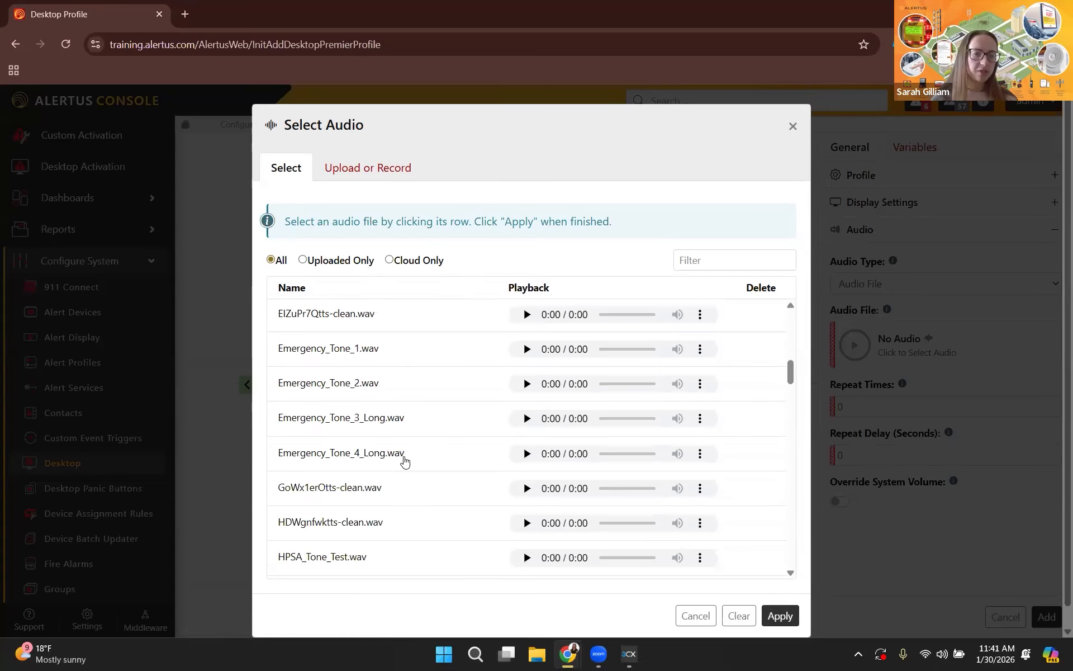
{"action": "scroll", "coordinate": [407, 472], "scroll_direction": "down", "scroll_amount": 6}
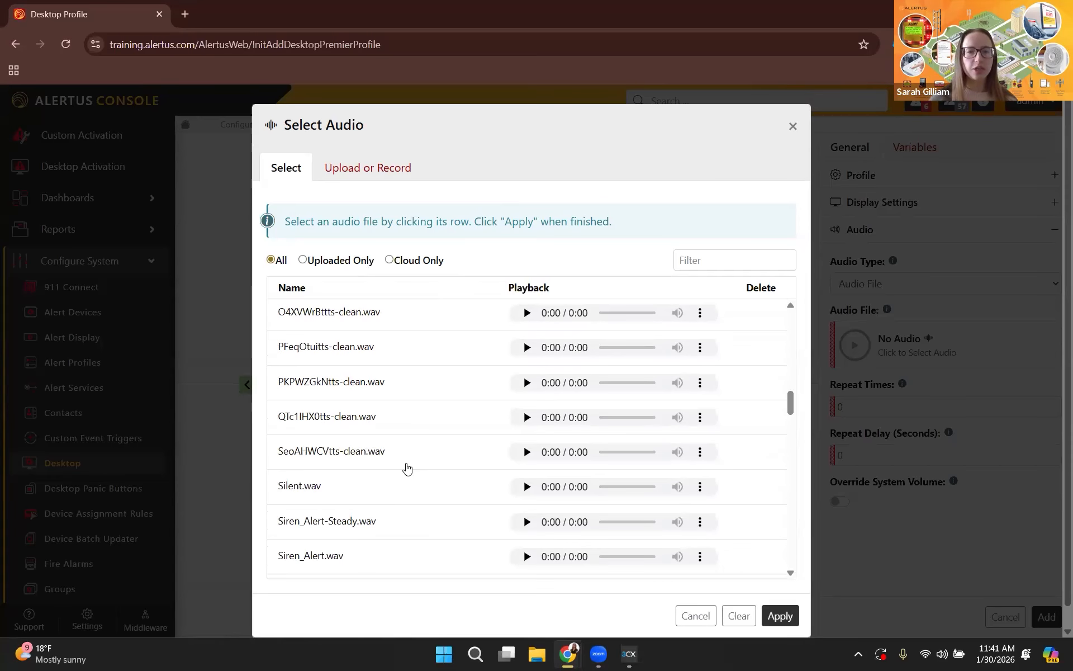
{"action": "left_click", "coordinate": [376, 170]}
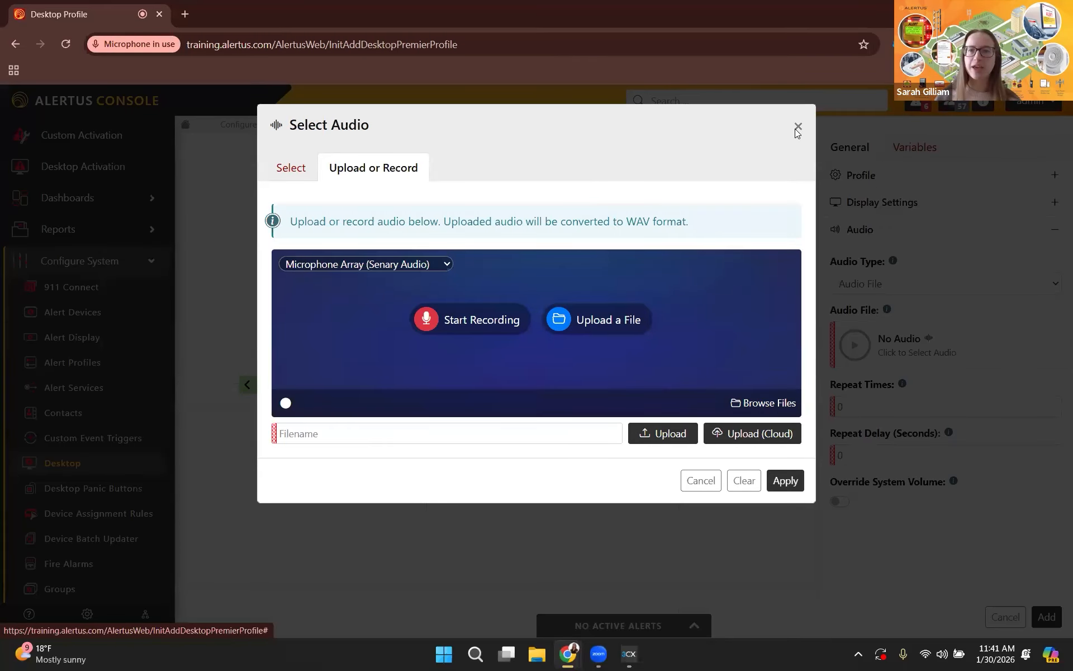
{"action": "left_click", "coordinate": [836, 451]}
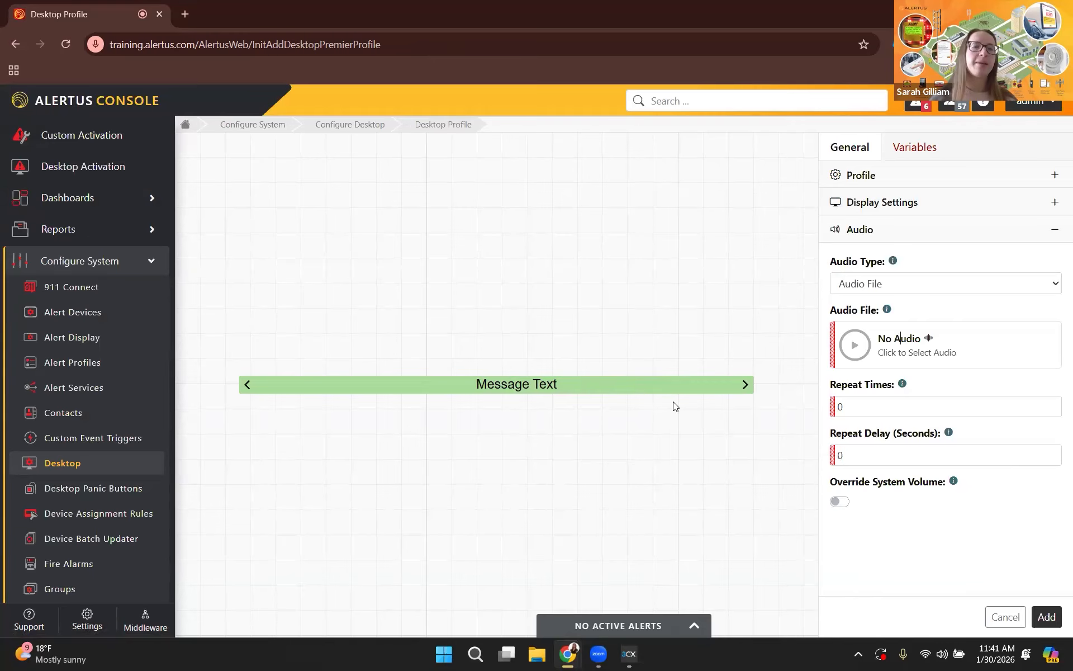
Return the profile's audio type to No Audio and reopen the general profile settings.
{"action": "left_click", "coordinate": [900, 283]}
{"action": "left_click", "coordinate": [877, 304]}
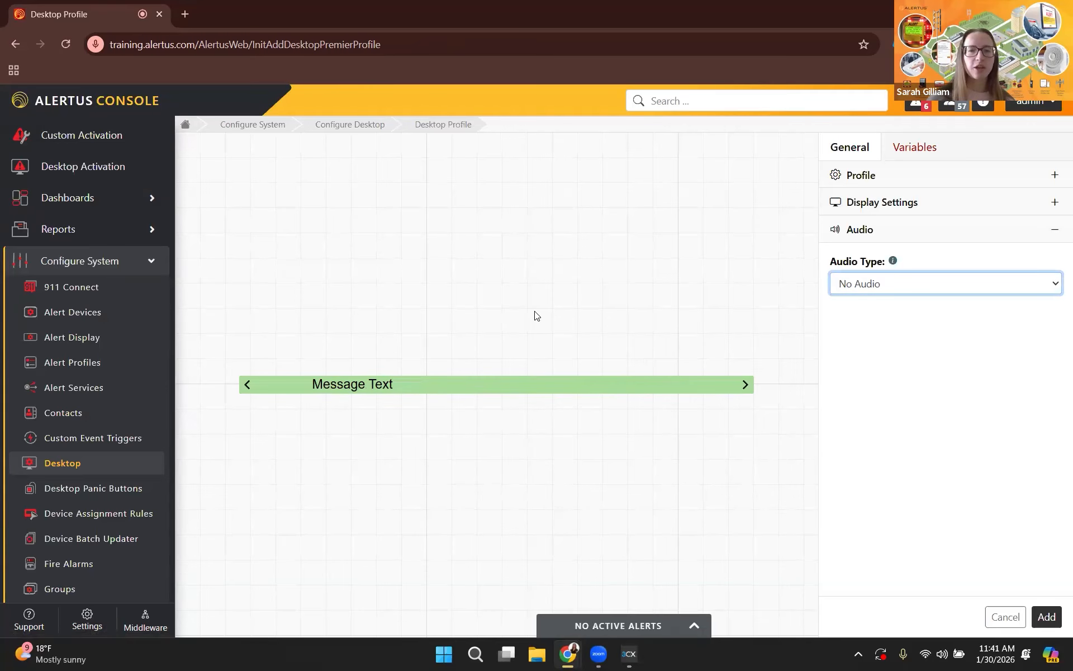
{"action": "left_click", "coordinate": [900, 175]}
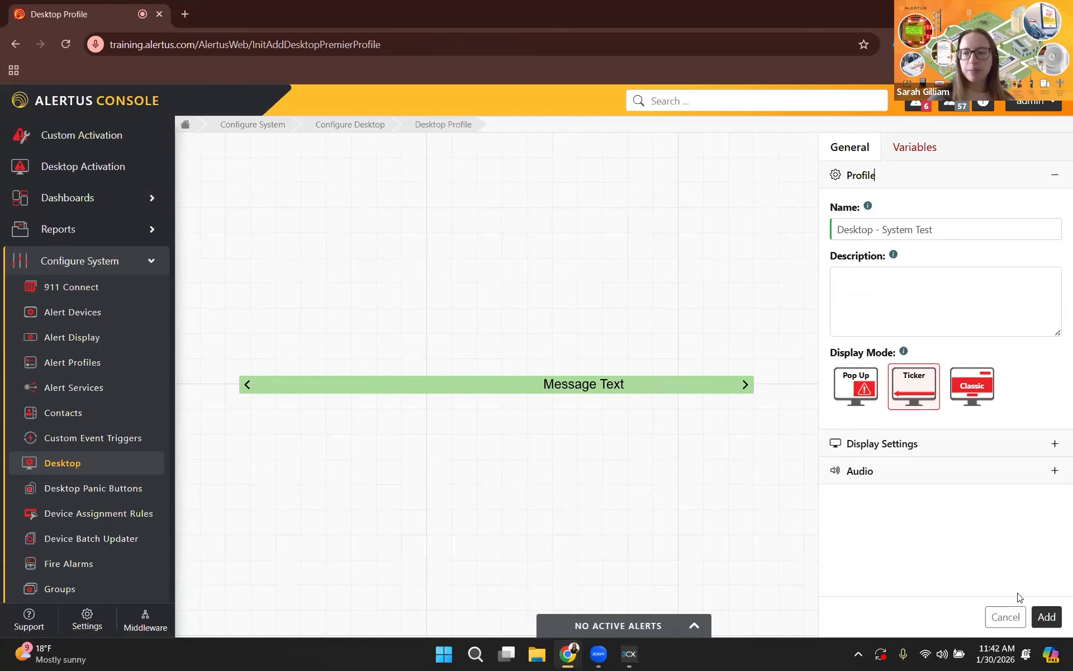
Add the desktop profile and opt to create a new alert service for it, named Desktop - System Test.
{"action": "left_click", "coordinate": [1047, 616]}
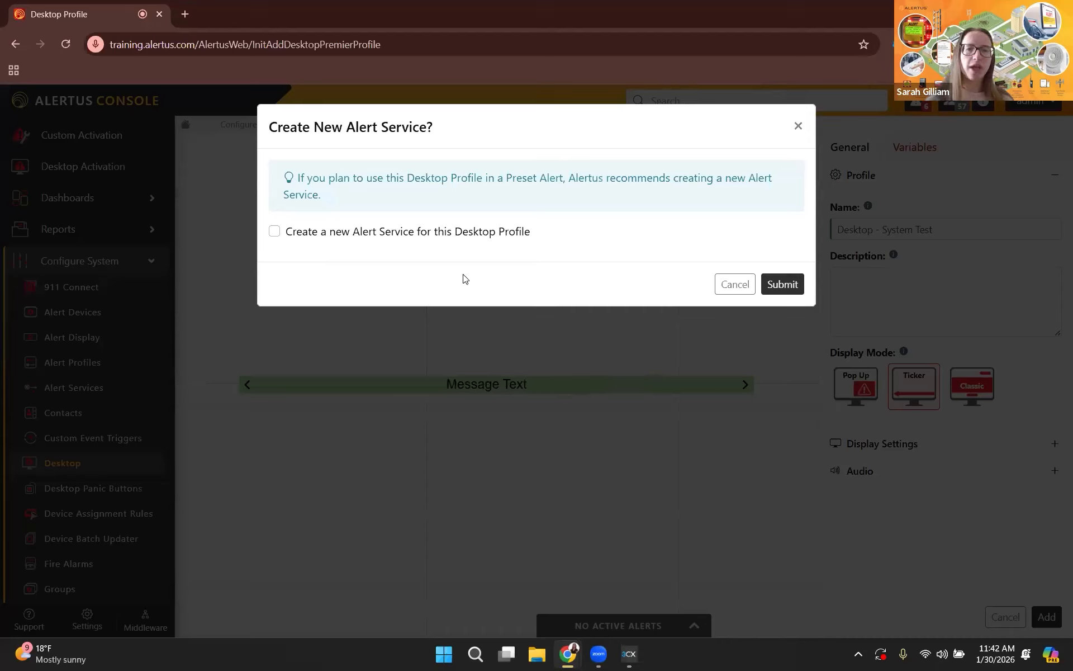
{"action": "left_click", "coordinate": [327, 234]}
{"action": "left_click", "coordinate": [445, 278]}
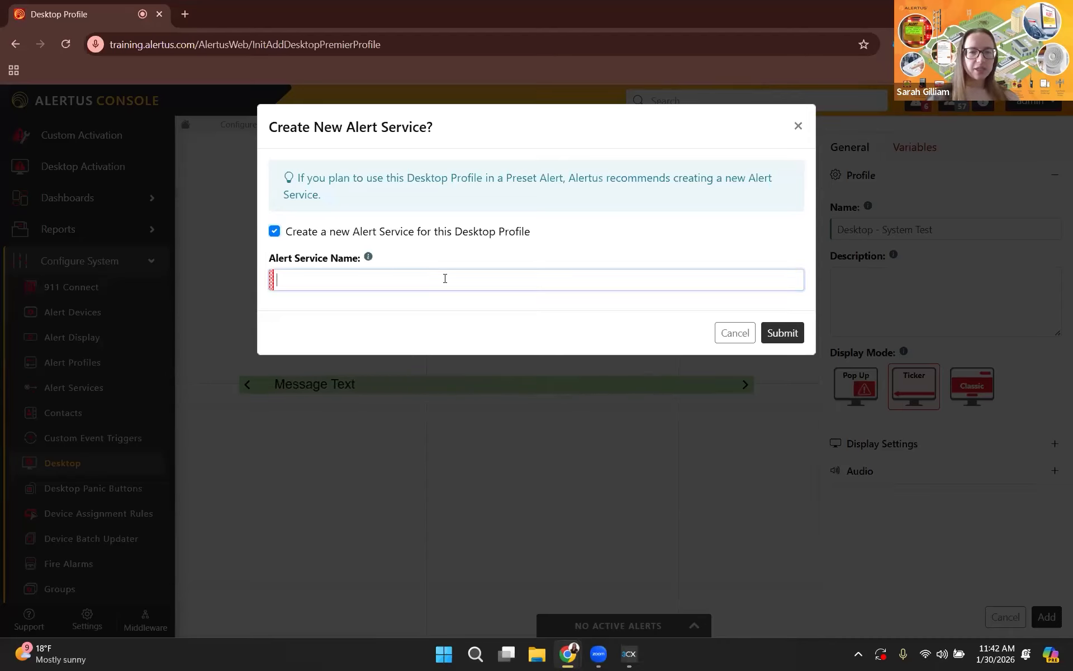
{"action": "type", "text": "Desktop - System Te"}
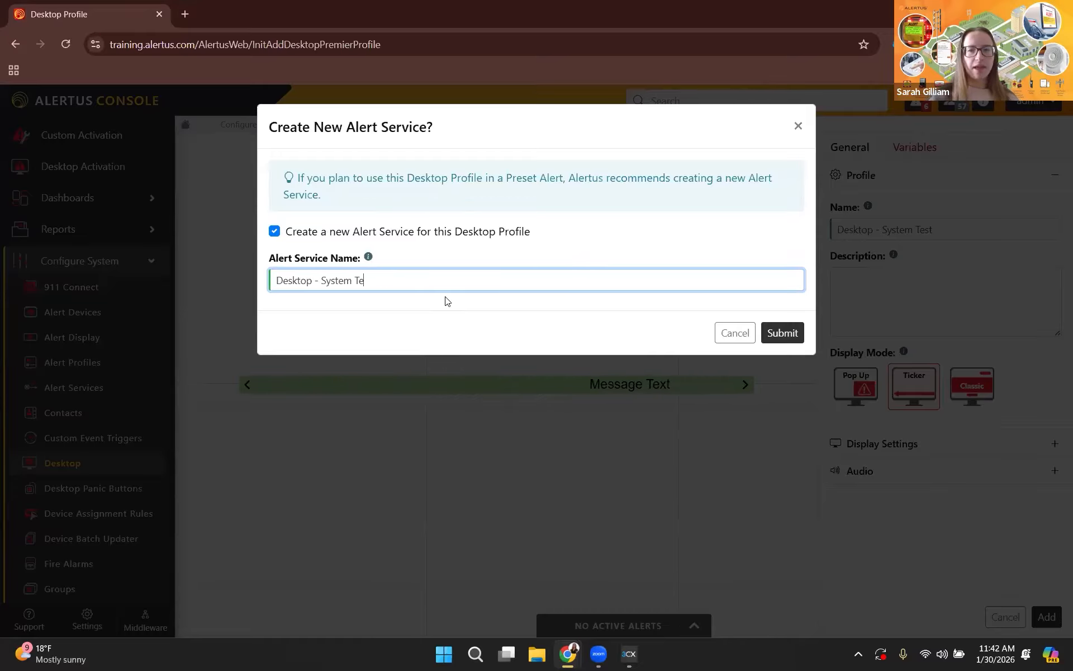
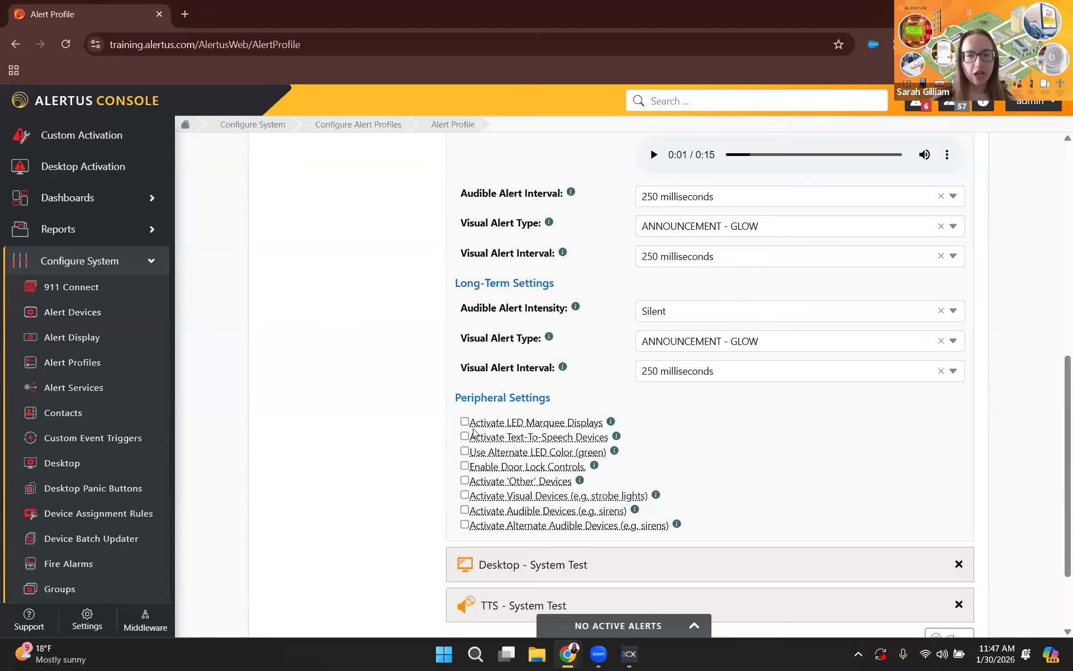
Enable LED marquee display activation and the alternate green LED color in the Alert Beacon peripheral settings.
{"action": "left_click", "coordinate": [465, 421]}
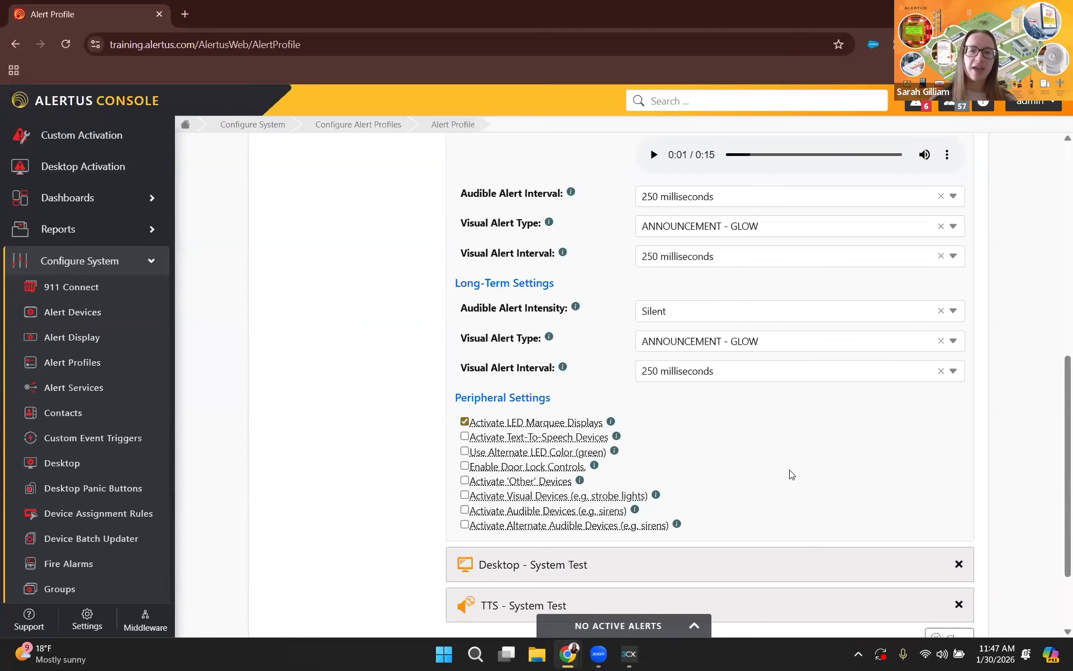
{"action": "scroll", "coordinate": [743, 479], "scroll_direction": "down", "scroll_amount": 1}
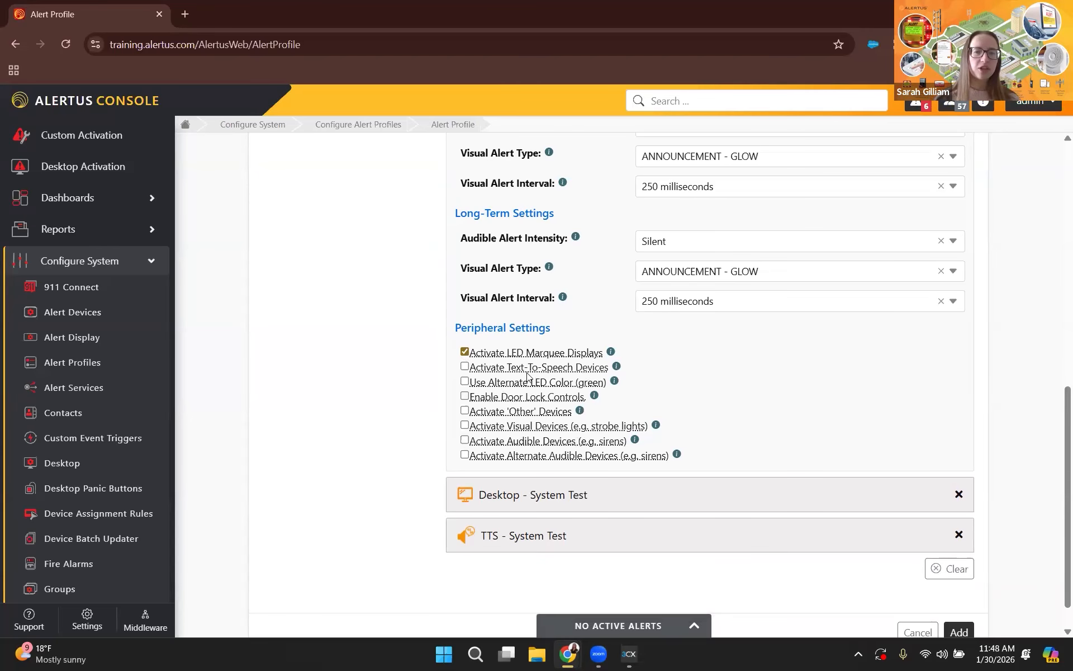
{"action": "left_click", "coordinate": [465, 381]}
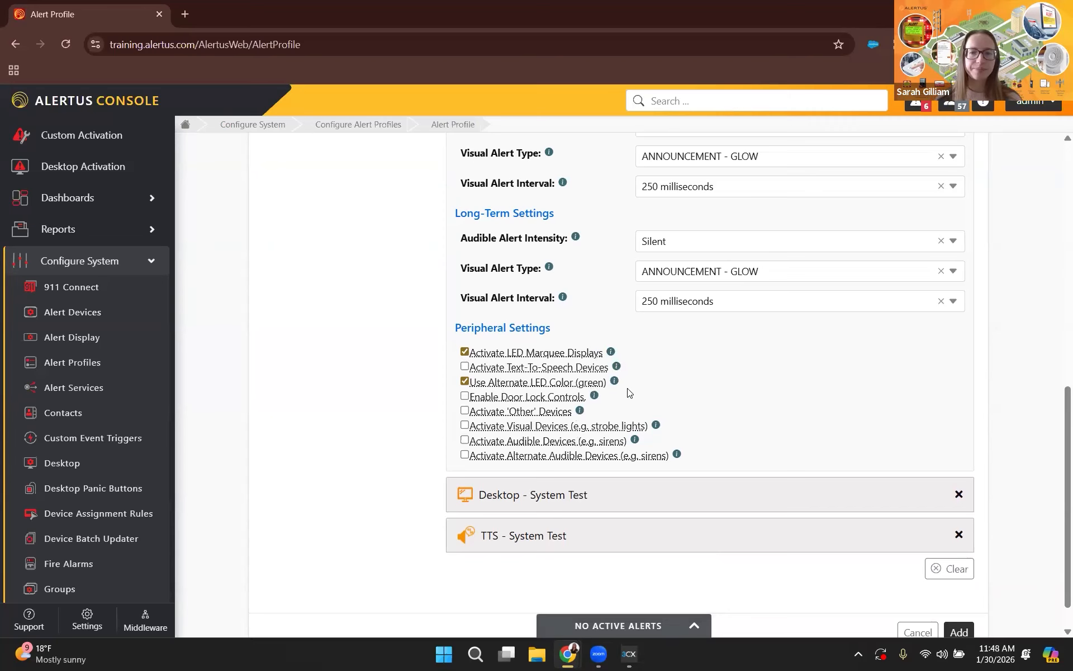
Collapse the Alert Beacon settings and add the System Test alert profile.
{"action": "scroll", "coordinate": [629, 393], "scroll_direction": "up", "scroll_amount": 5}
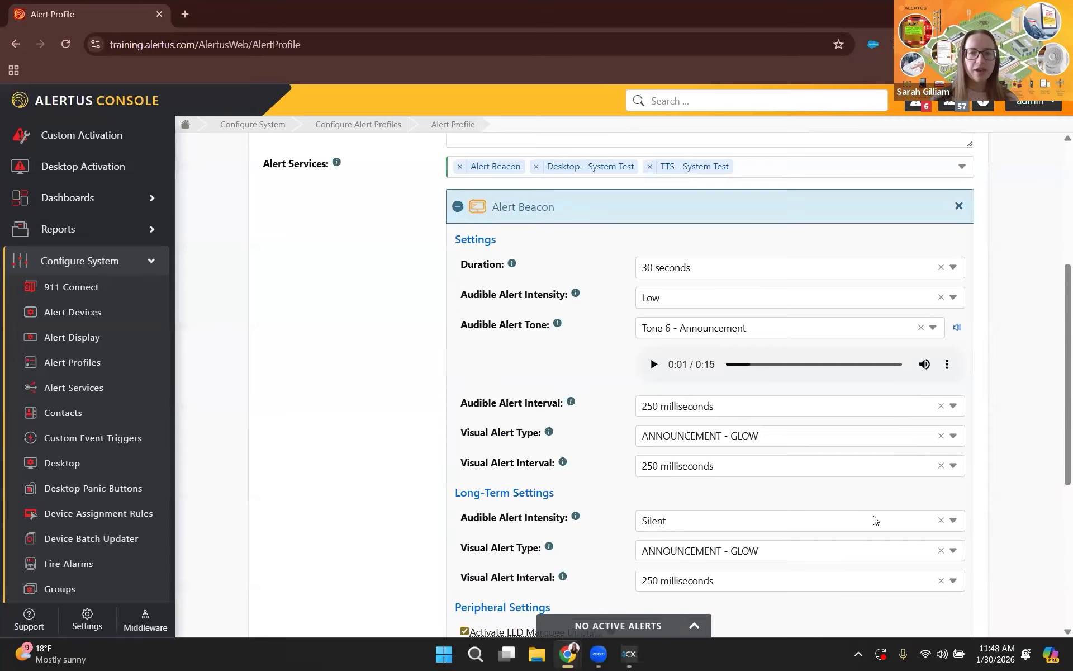
{"action": "left_click", "coordinate": [710, 206]}
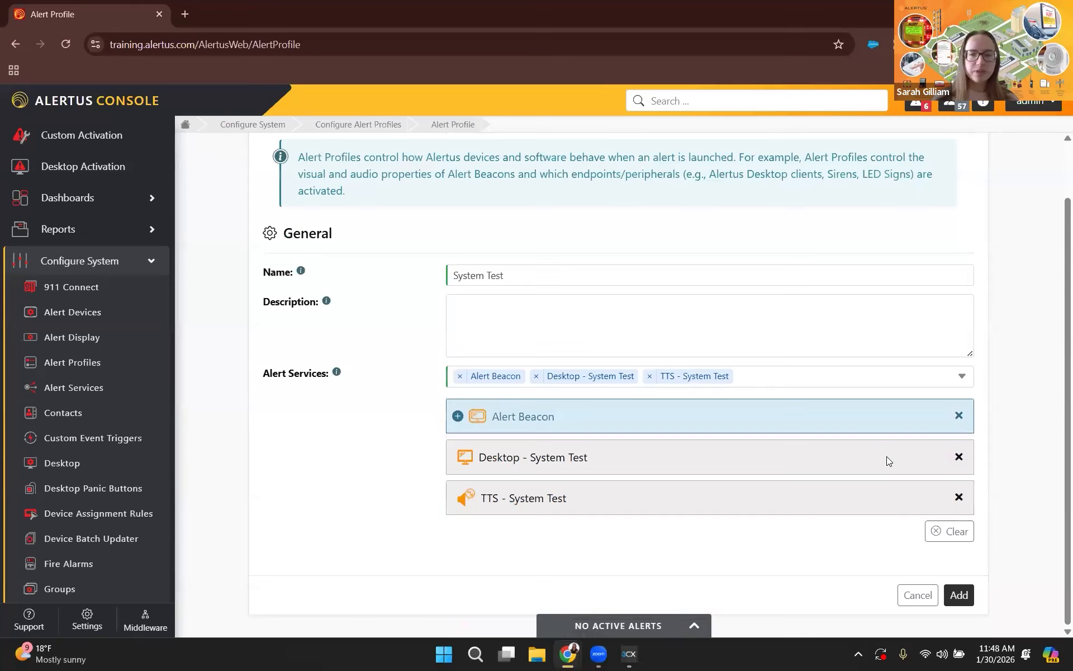
{"action": "left_click", "coordinate": [968, 594]}
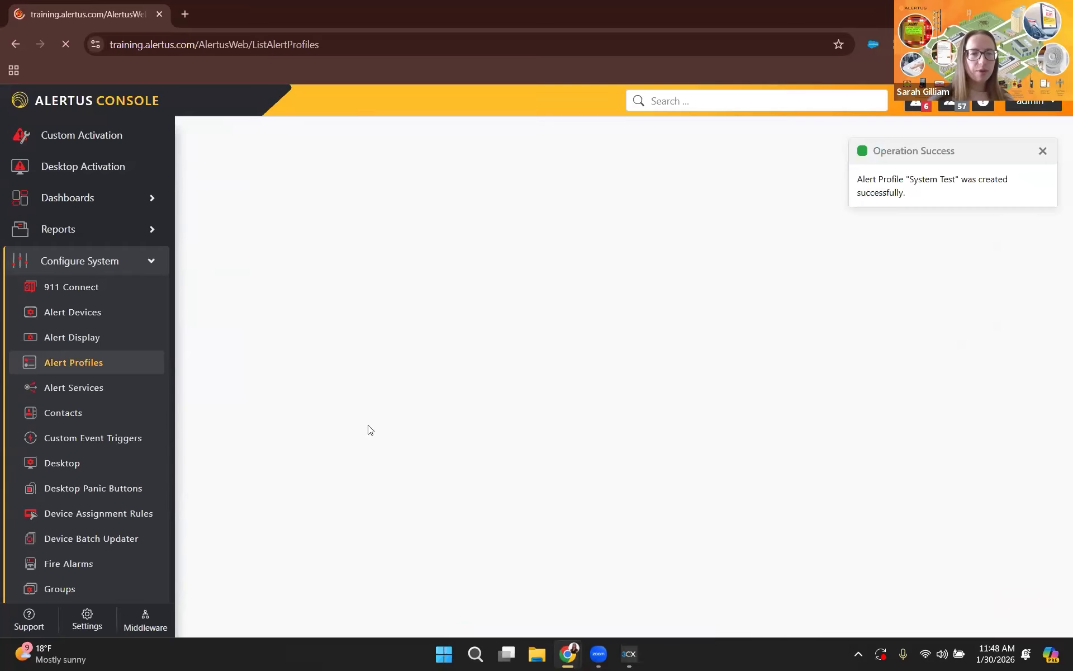
{"action": "scroll", "coordinate": [436, 506], "scroll_direction": "down", "scroll_amount": 3}
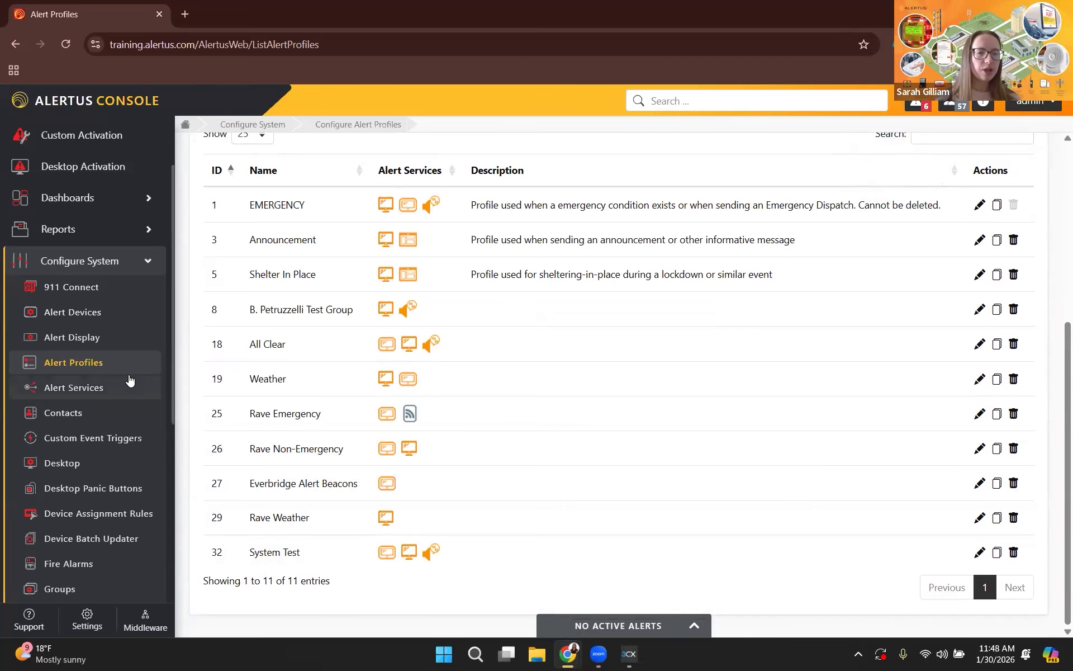
Start a new alert group in the Groups configuration and name it Building 3, leaving the description empty.
{"action": "scroll", "coordinate": [107, 539], "scroll_direction": "down", "scroll_amount": 2}
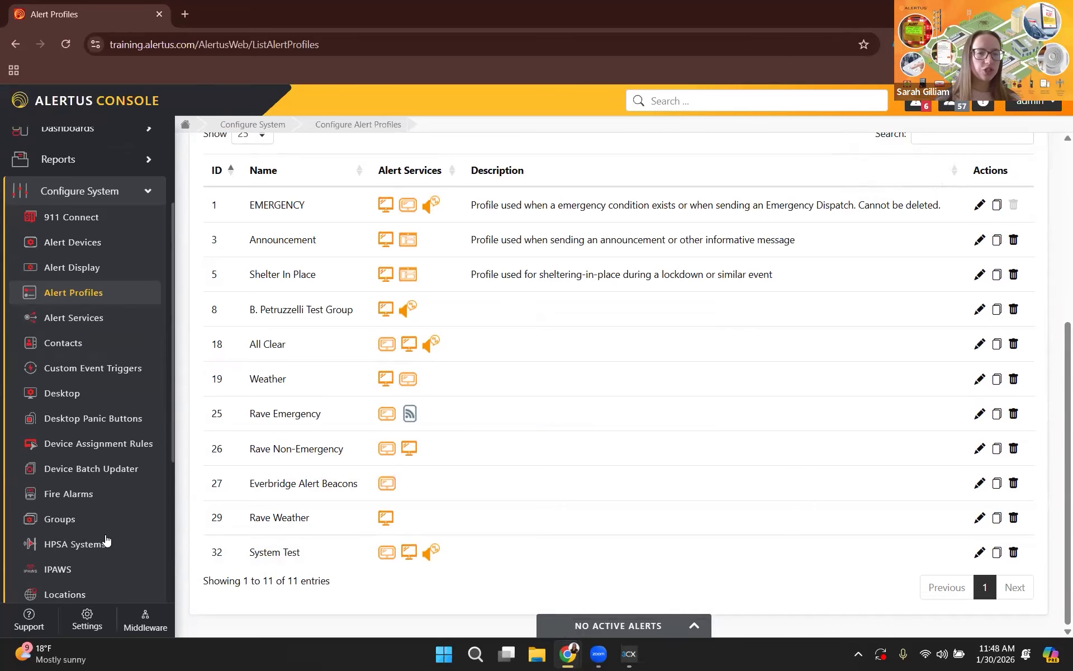
{"action": "left_click", "coordinate": [53, 518]}
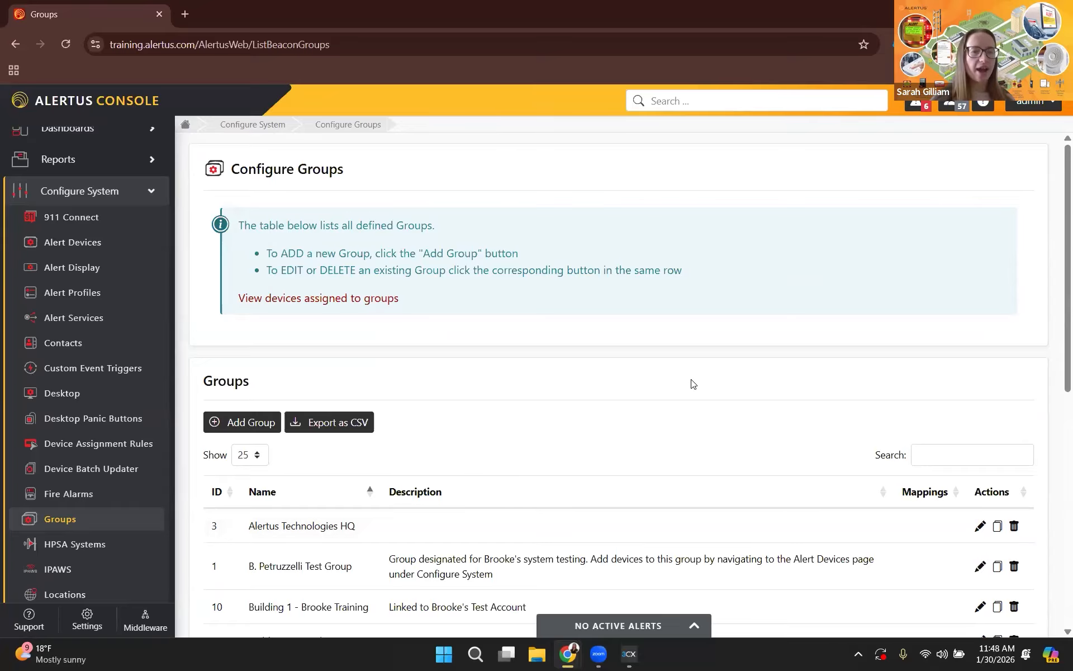
{"action": "scroll", "coordinate": [694, 380], "scroll_direction": "down", "scroll_amount": 3}
{"action": "scroll", "coordinate": [643, 517], "scroll_direction": "down", "scroll_amount": 2}
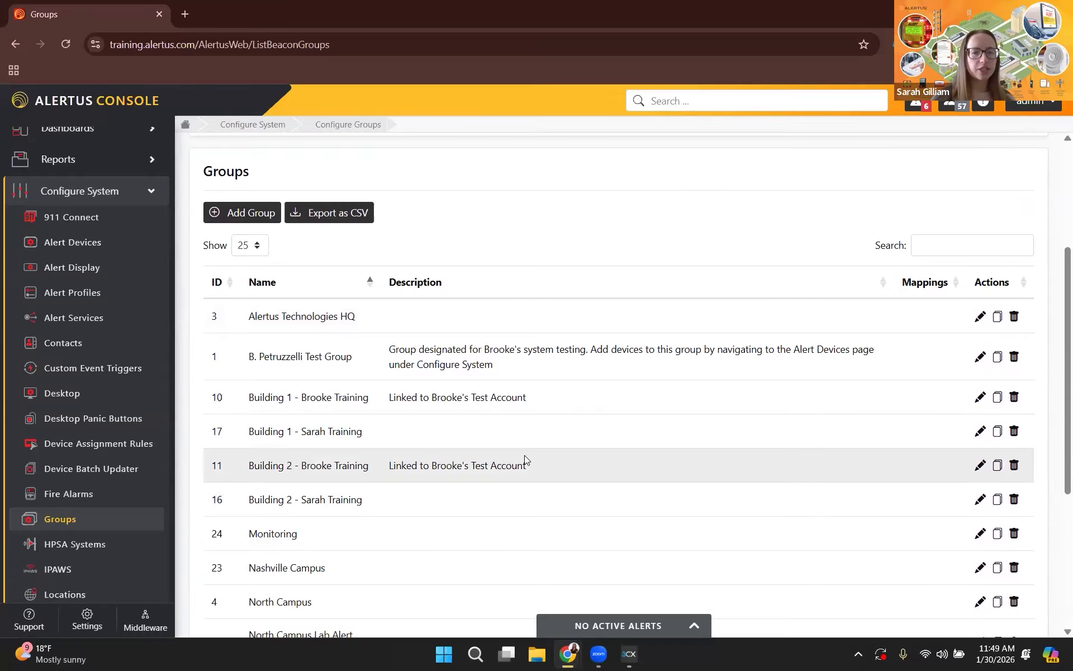
{"action": "left_click", "coordinate": [244, 212]}
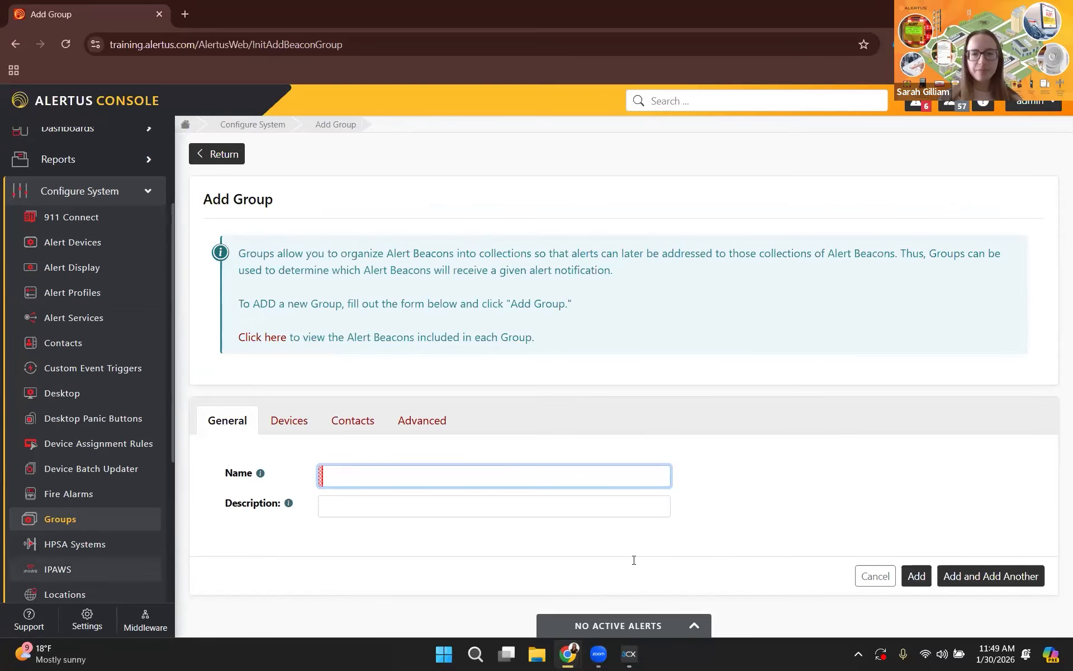
{"action": "left_click", "coordinate": [540, 483]}
{"action": "type", "text": "Building 3 - Sarah Training"}
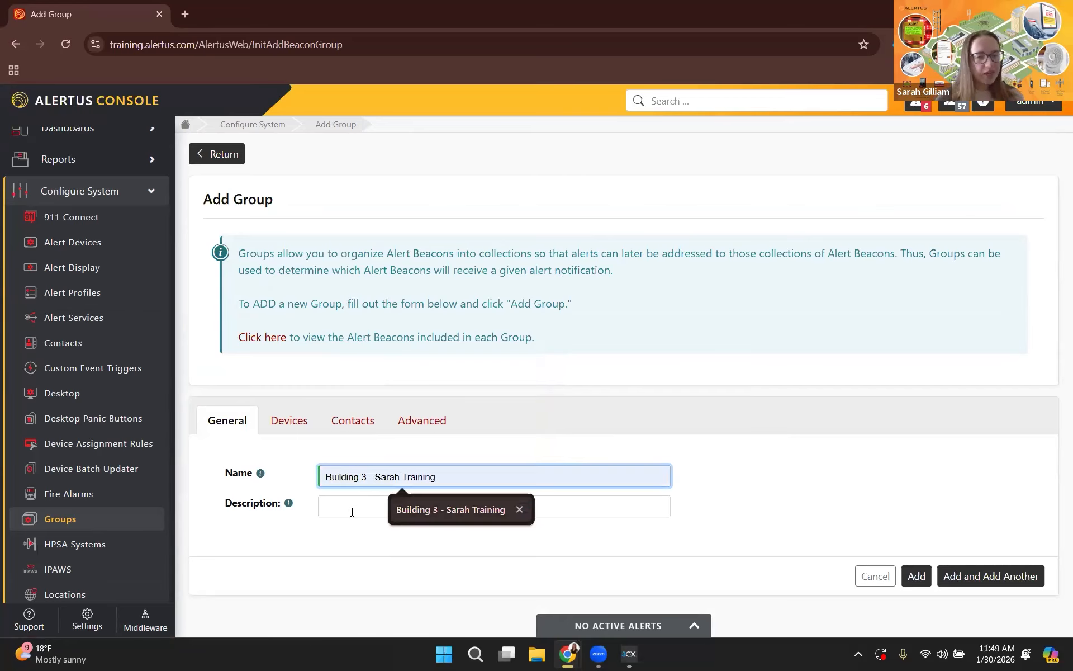
{"action": "left_click", "coordinate": [354, 513]}
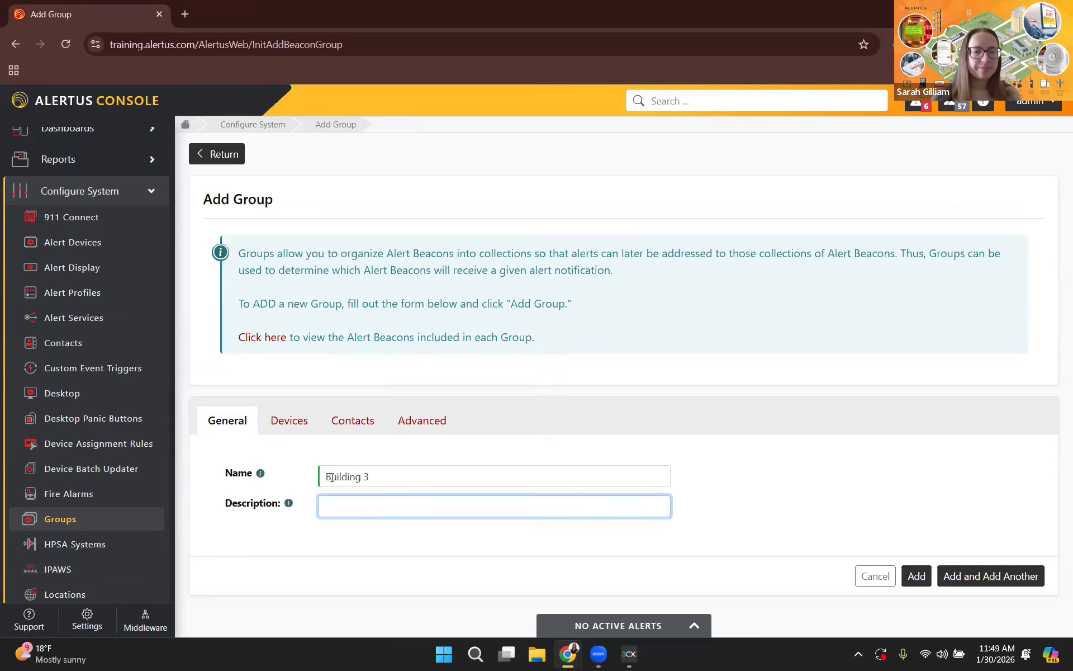
Assign desktop client FFFFD8, the Training Demo Wall TTS Speaker, and the White and Yellow Alert Beacon Training Wall devices to the group.
{"action": "left_click", "coordinate": [289, 426]}
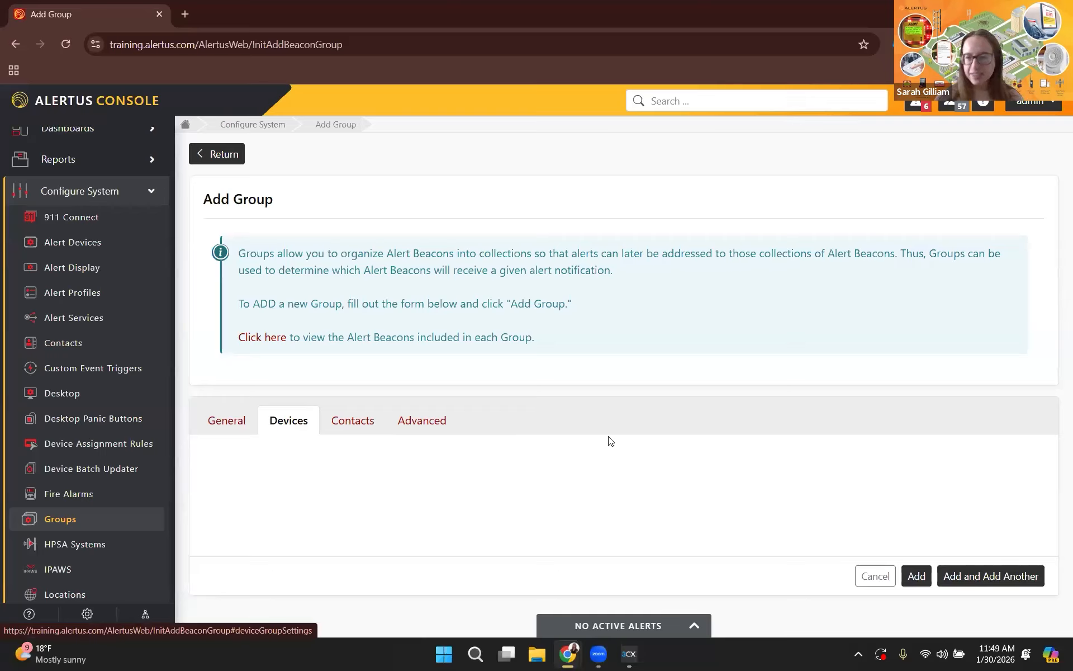
{"action": "scroll", "coordinate": [656, 422], "scroll_direction": "down", "scroll_amount": 4}
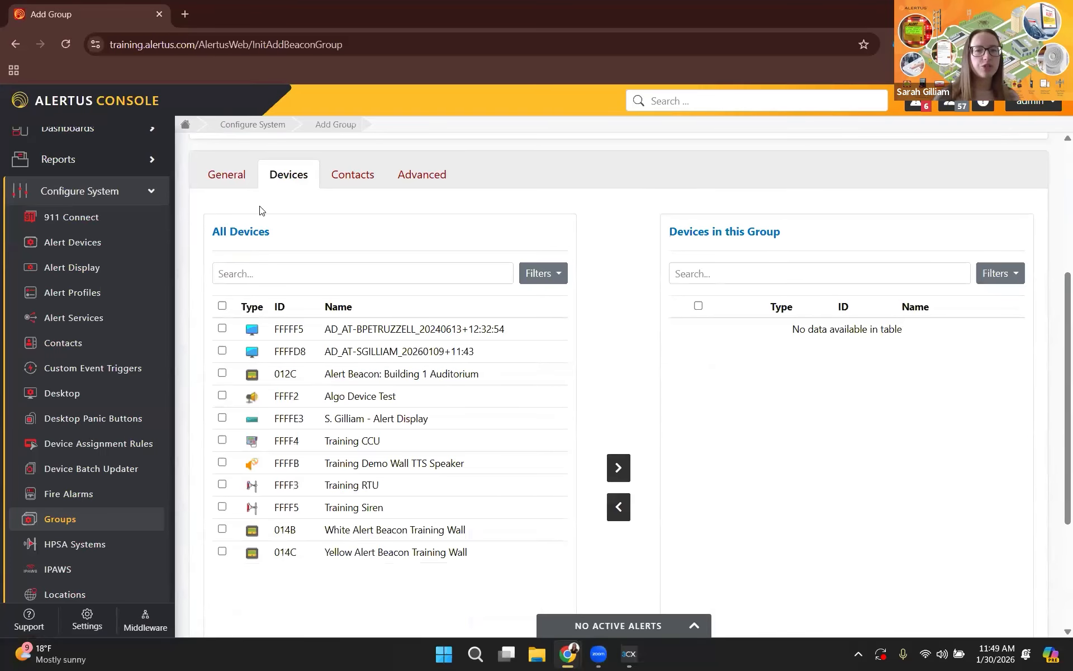
{"action": "scroll", "coordinate": [460, 544], "scroll_direction": "down", "scroll_amount": 1}
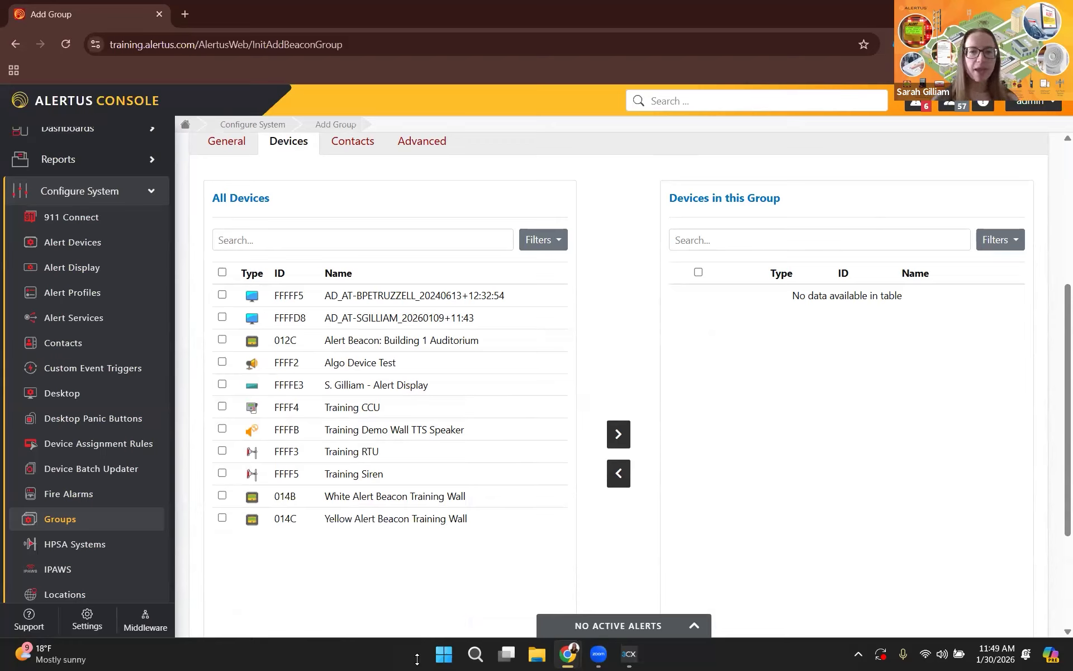
{"action": "left_click", "coordinate": [223, 317]}
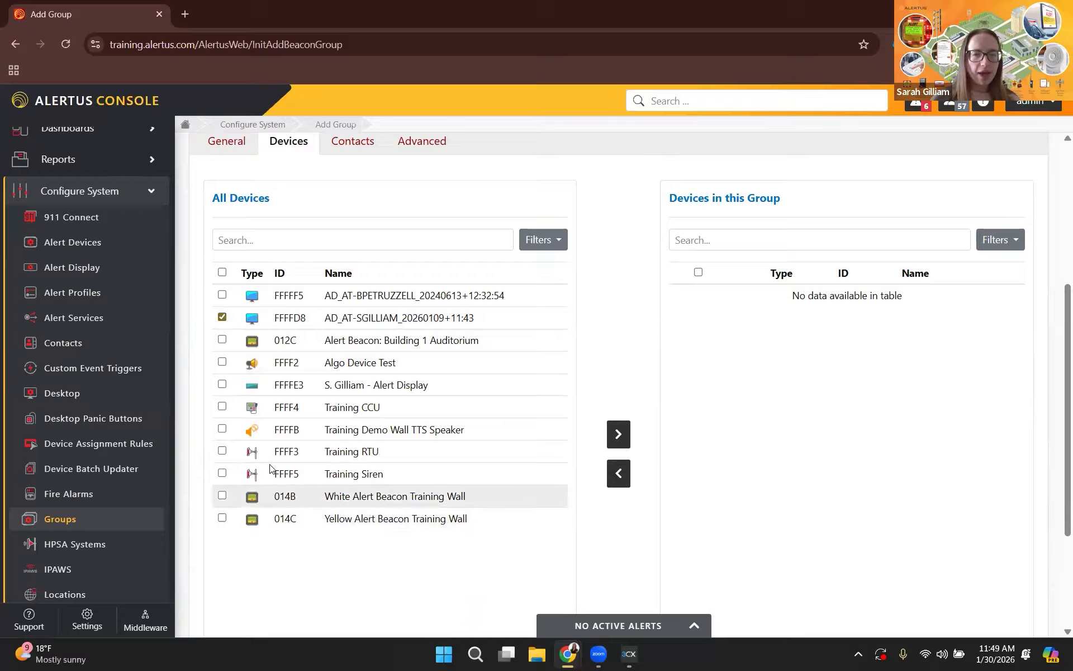
{"action": "left_click", "coordinate": [262, 423]}
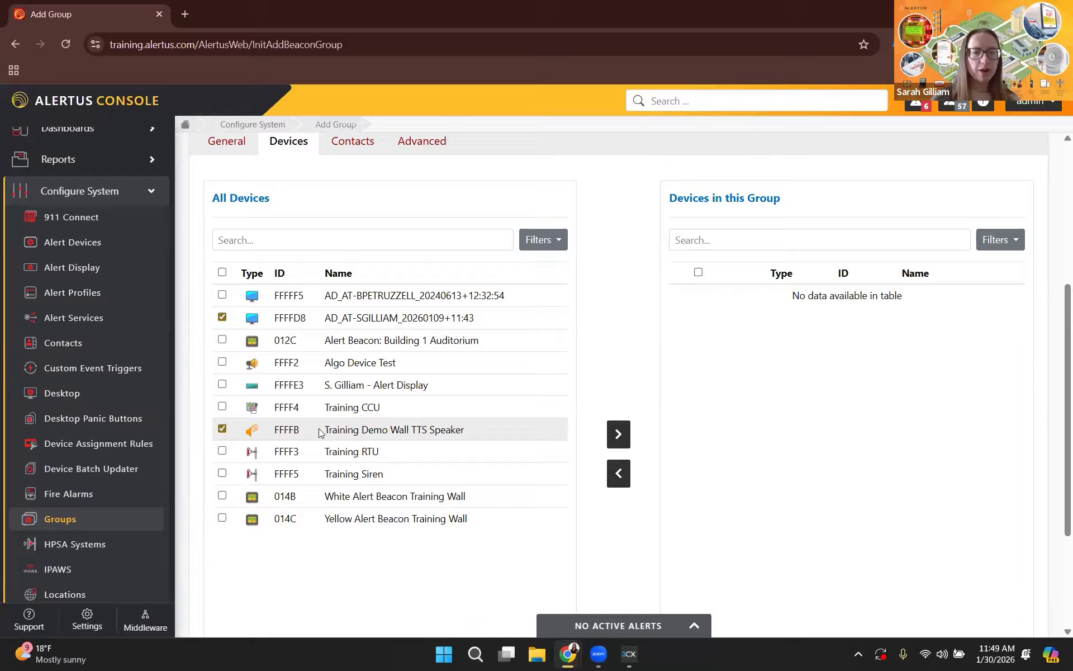
{"action": "left_click", "coordinate": [223, 496]}
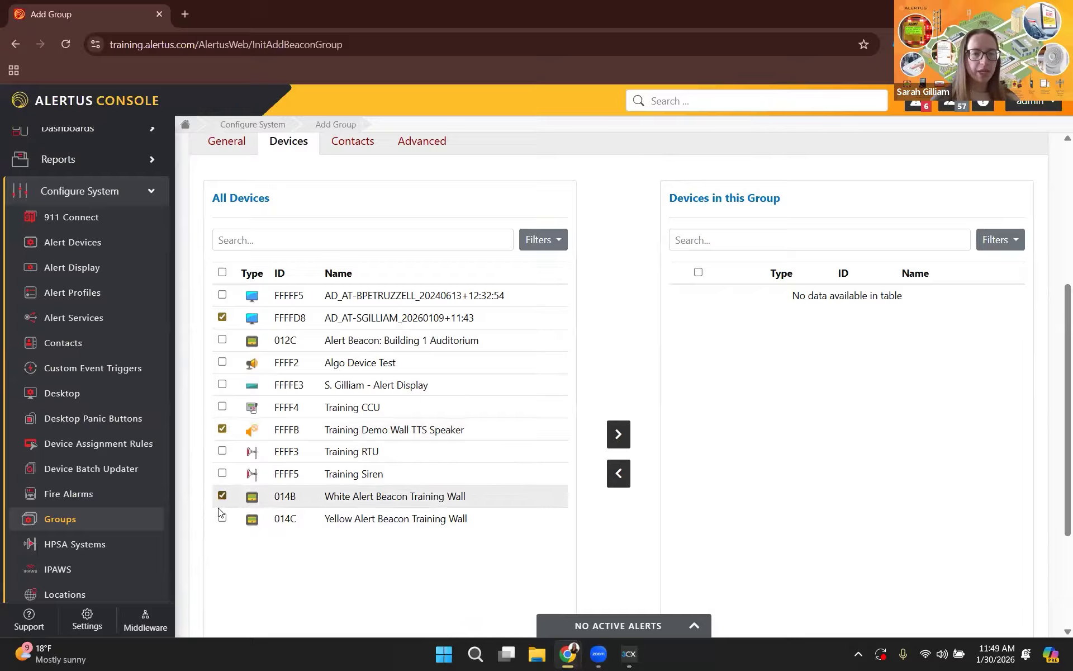
{"action": "left_click", "coordinate": [222, 519]}
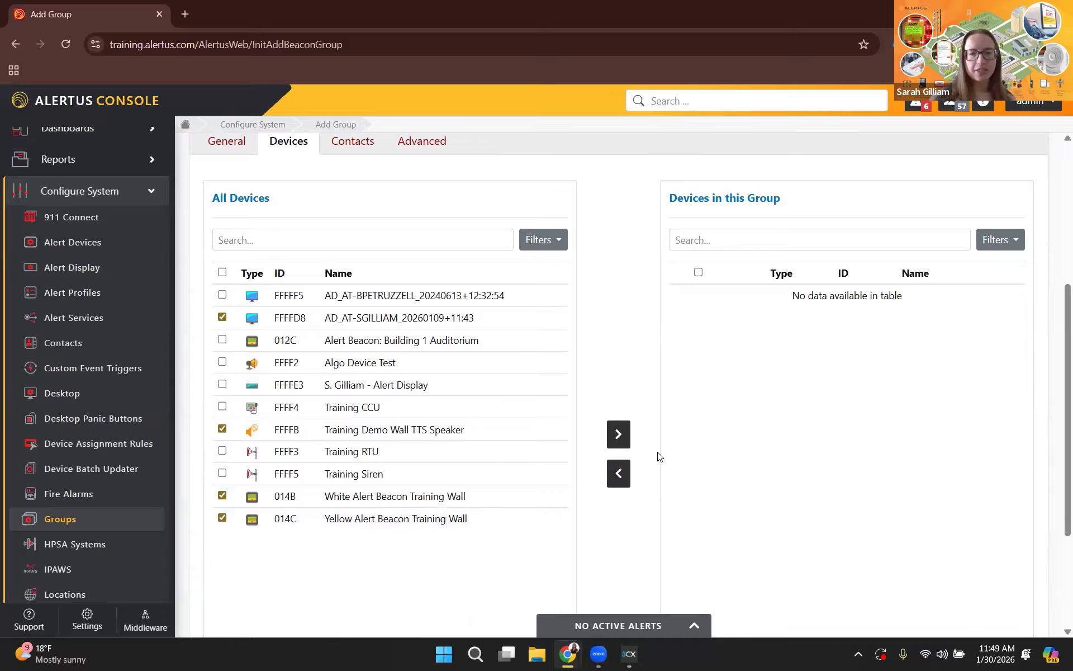
{"action": "left_click", "coordinate": [619, 434]}
Remove the Yellow Alert Beacon Training Wall from the group, and then add it back.
{"action": "left_click", "coordinate": [681, 361]}
{"action": "left_click", "coordinate": [619, 474]}
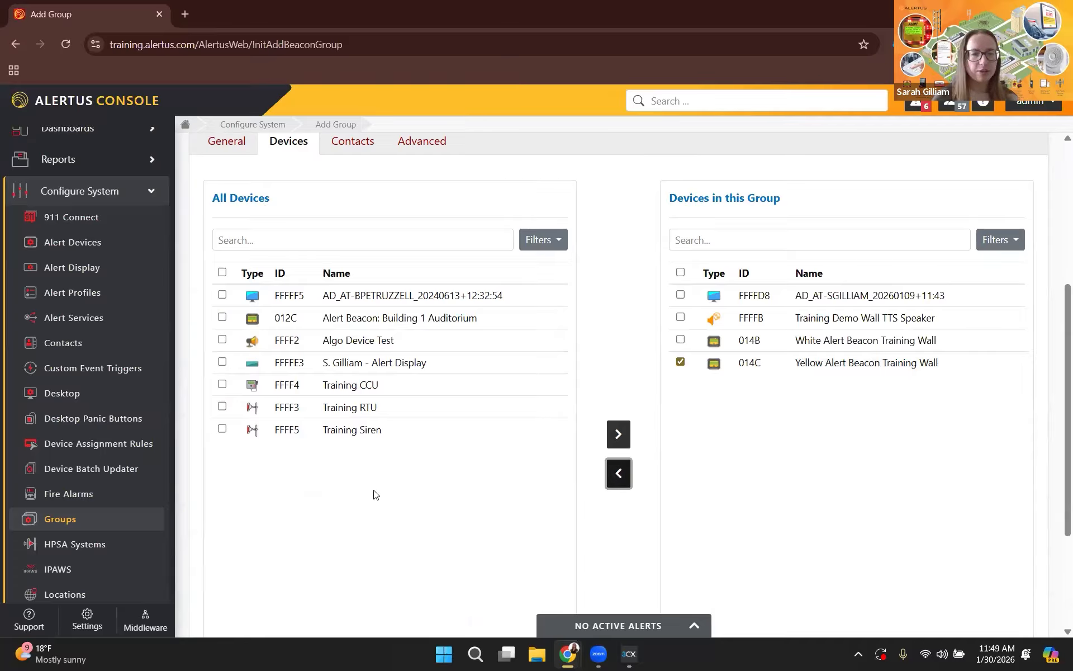
{"action": "left_click", "coordinate": [566, 459]}
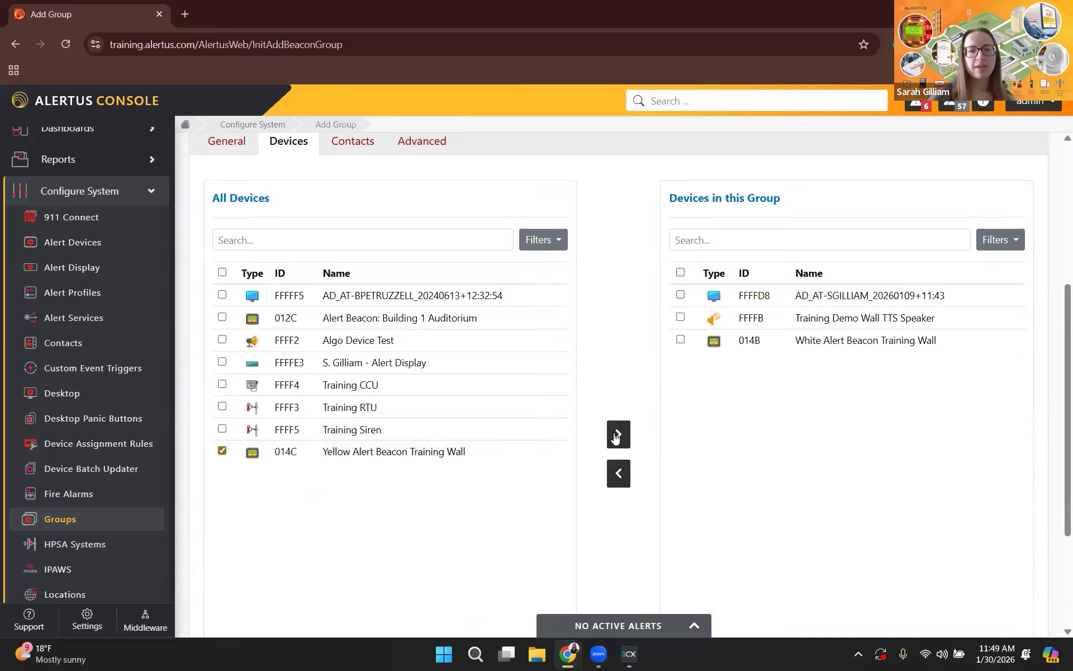
{"action": "left_click", "coordinate": [618, 434]}
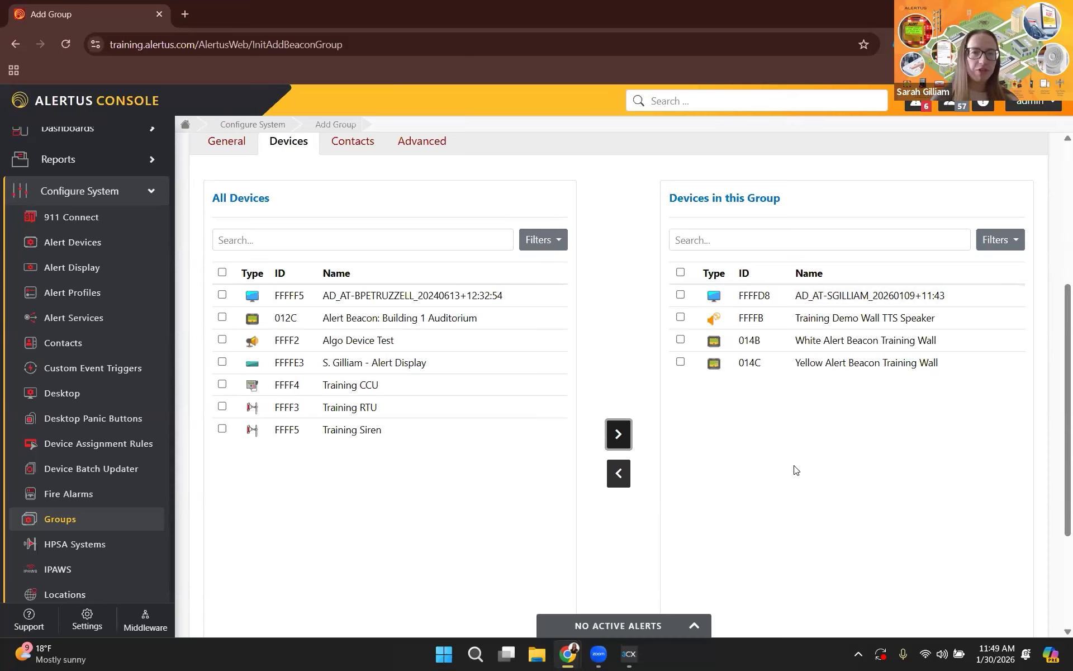
Set the group's LDAP connection to No LDAP Connections are enabled/configured, mapping type to Group and group type to User and Machine Groups.
{"action": "left_click", "coordinate": [430, 148]}
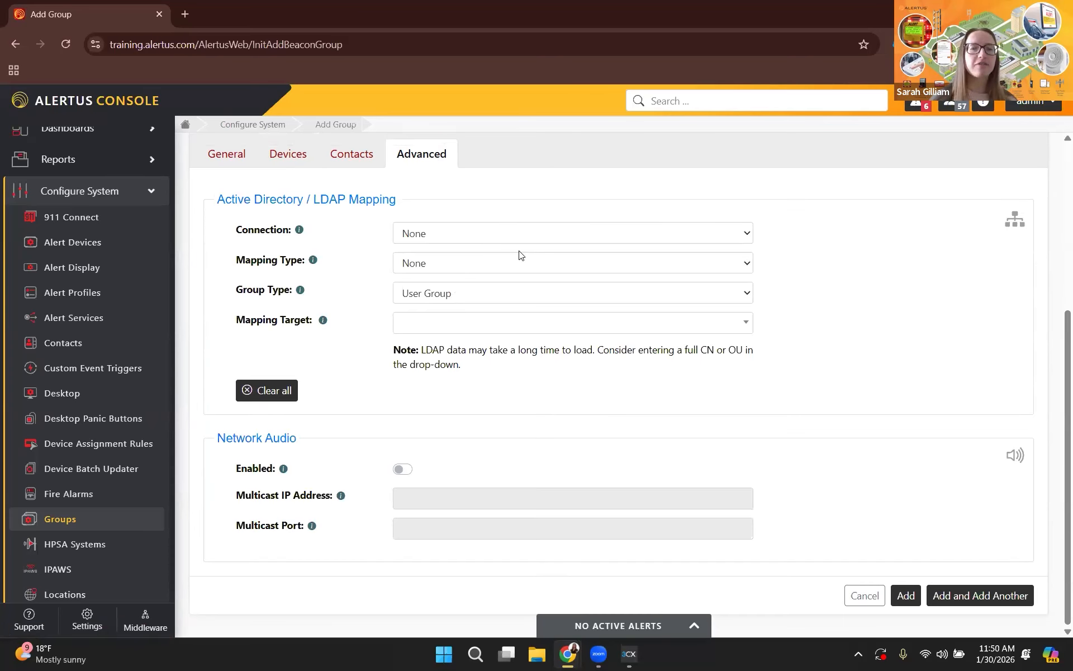
{"action": "left_click", "coordinate": [514, 237]}
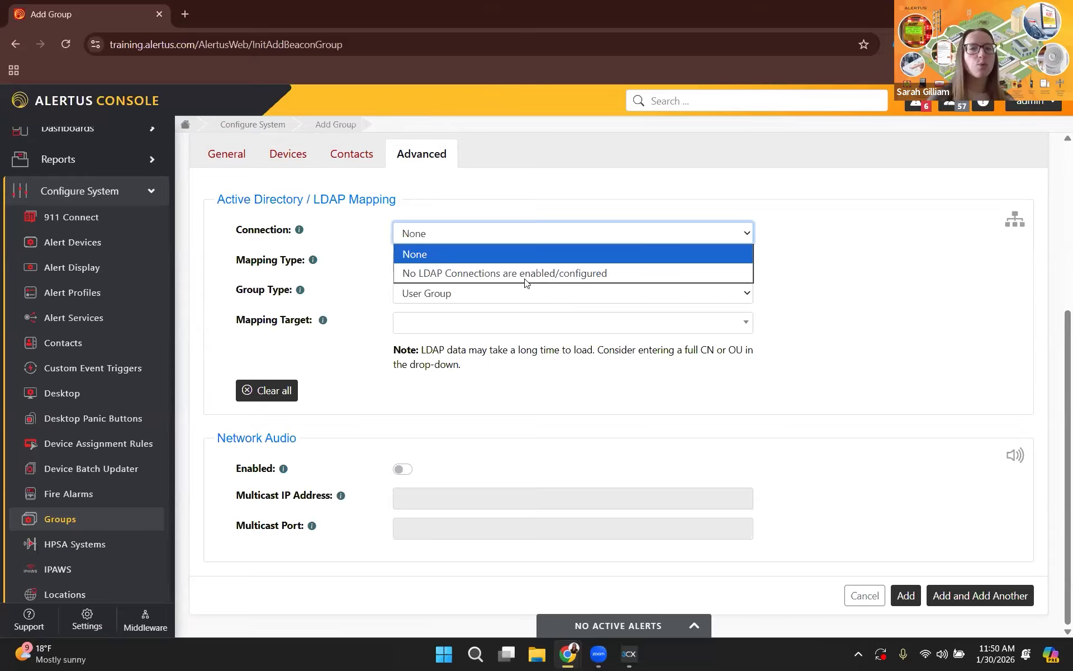
{"action": "left_click", "coordinate": [526, 274]}
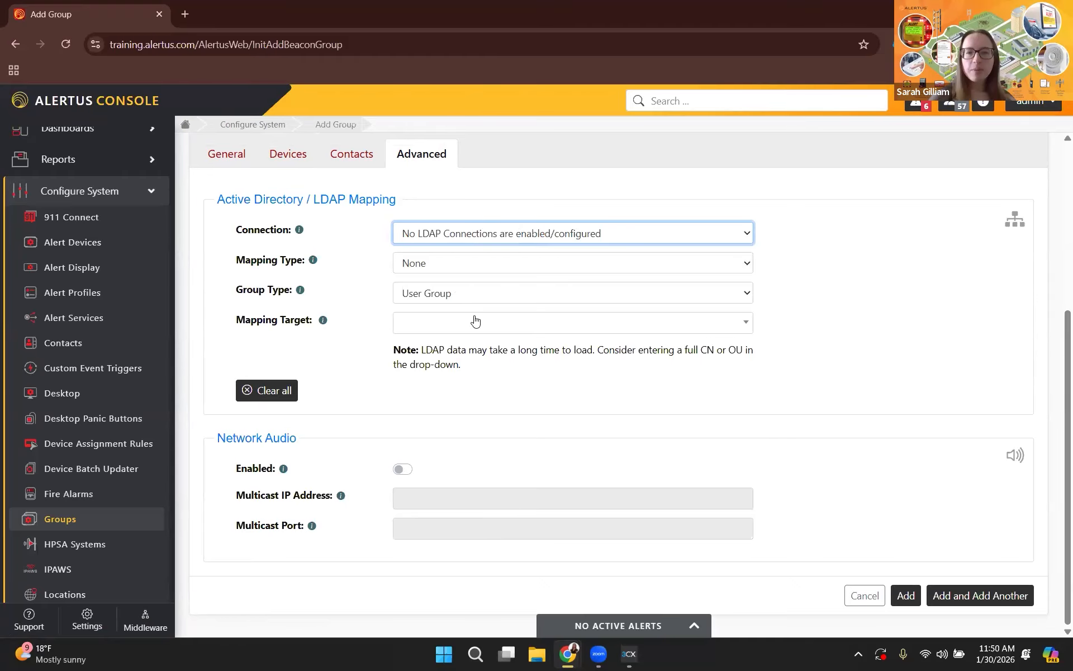
{"action": "left_click", "coordinate": [467, 270]}
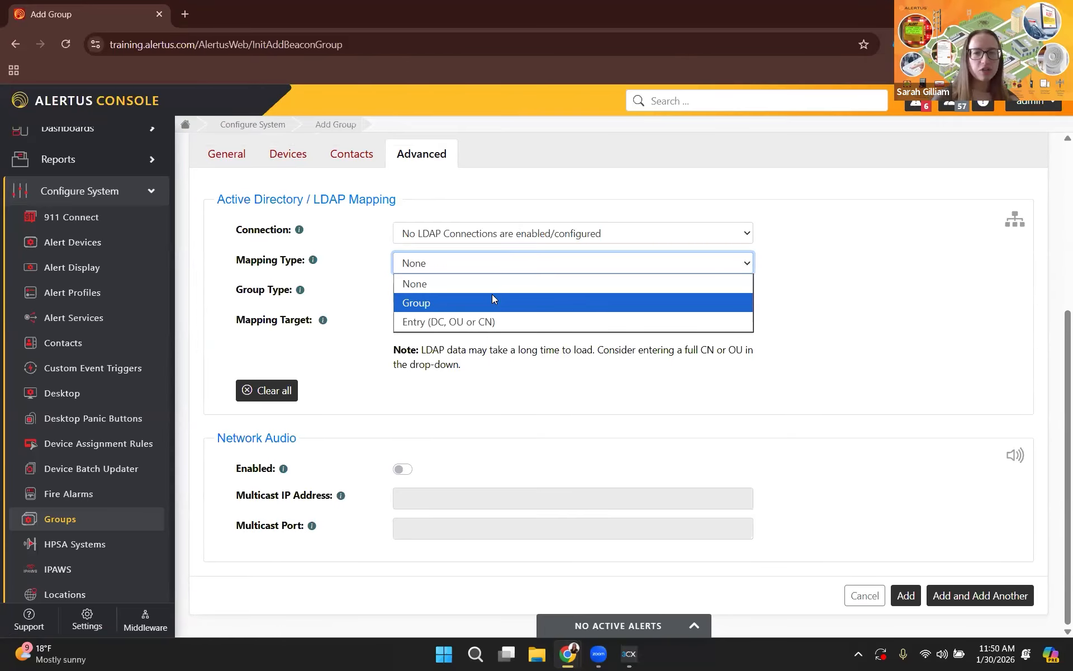
{"action": "left_click", "coordinate": [491, 301]}
{"action": "left_click", "coordinate": [506, 293]}
{"action": "left_click", "coordinate": [515, 346]}
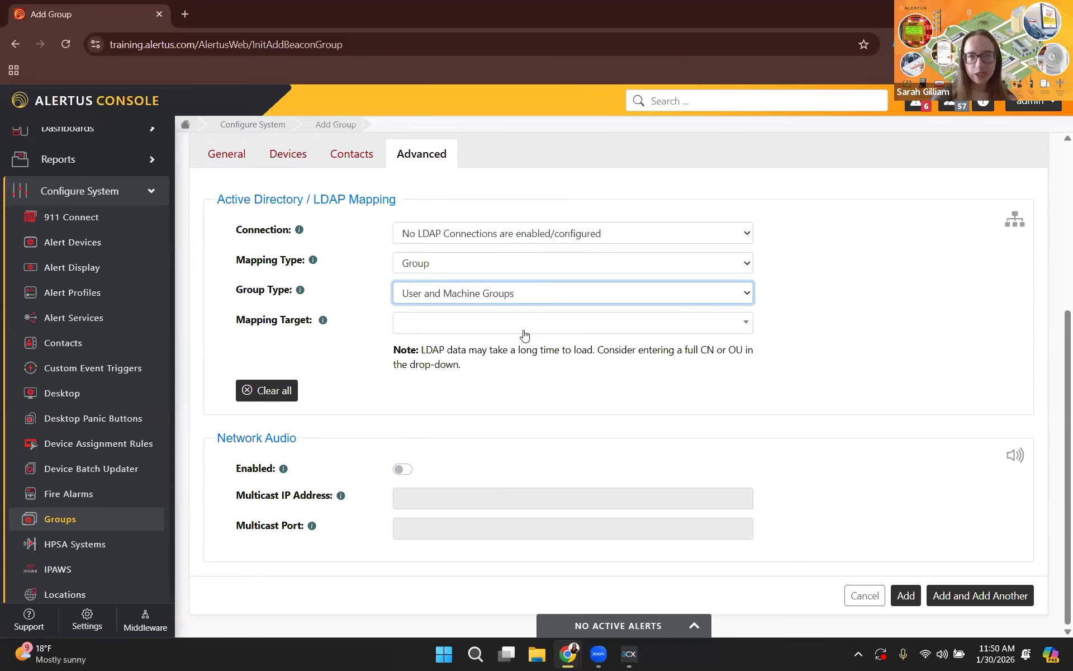
Check the mapping target choices without picking one and try to add the group.
{"action": "left_click", "coordinate": [448, 330]}
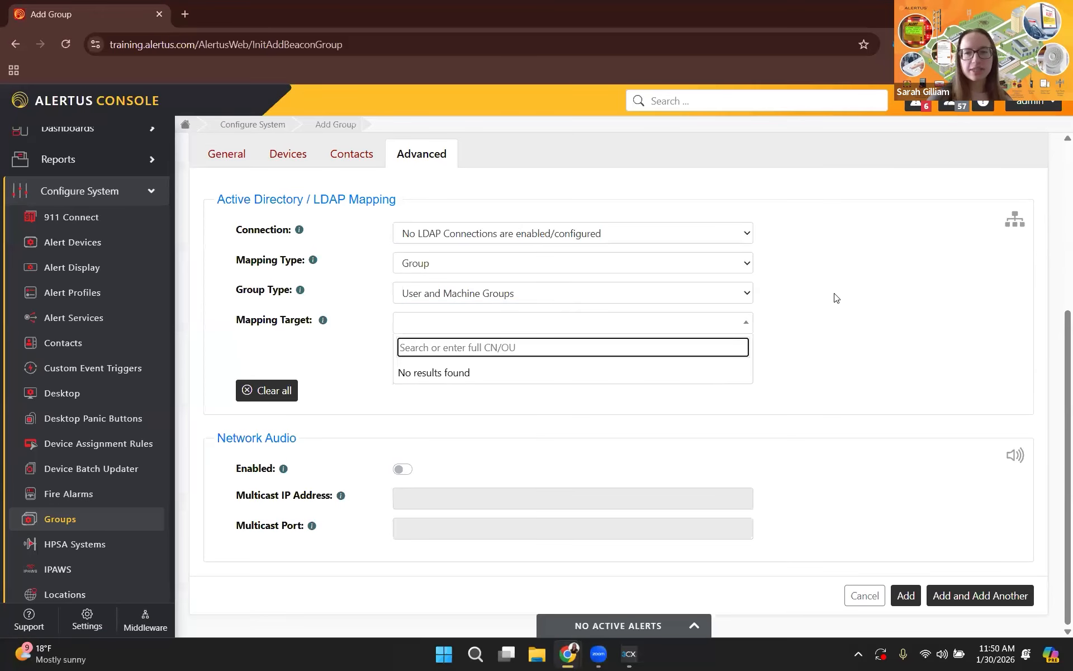
{"action": "left_click", "coordinate": [661, 325]}
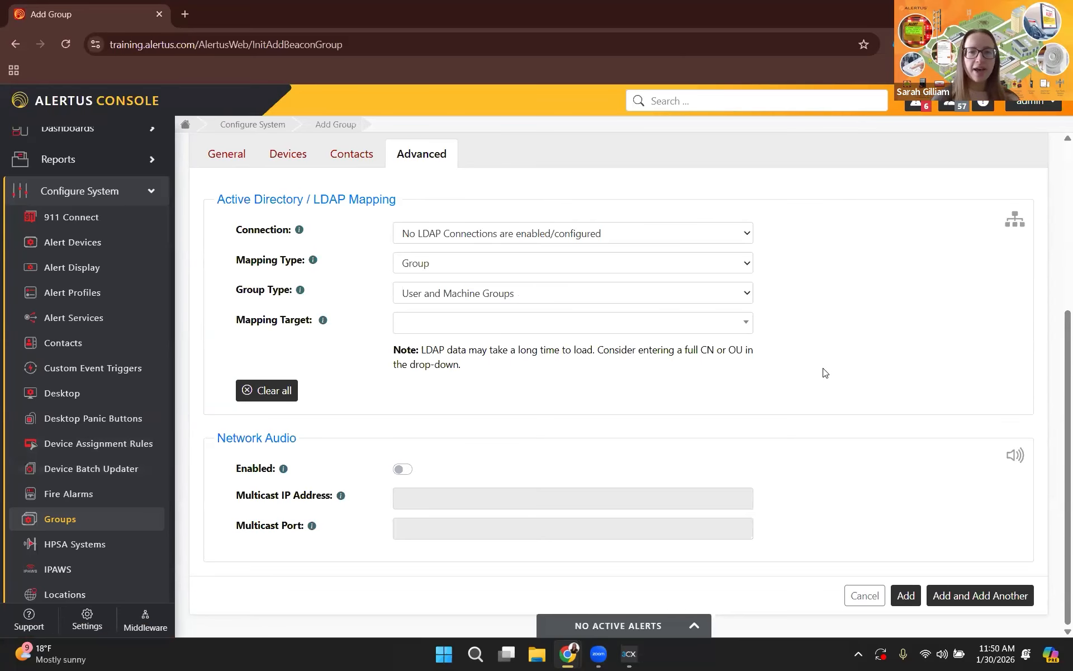
{"action": "left_click", "coordinate": [906, 596]}
Reset the LDAP connection and mapping type to None, keep User and Machine Groups as group type, and add the Building 3 group.
{"action": "scroll", "coordinate": [710, 296], "scroll_direction": "down", "scroll_amount": 6}
{"action": "left_click", "coordinate": [643, 255]}
{"action": "left_click", "coordinate": [614, 273]}
{"action": "left_click", "coordinate": [595, 286]}
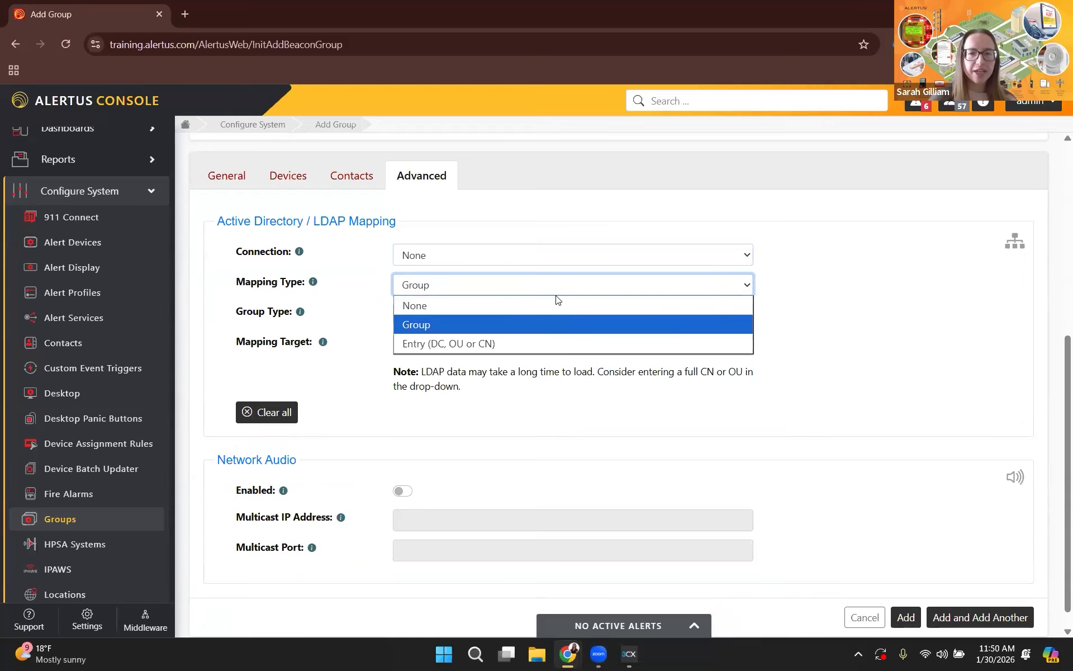
{"action": "left_click", "coordinate": [558, 305]}
{"action": "left_click", "coordinate": [536, 315]}
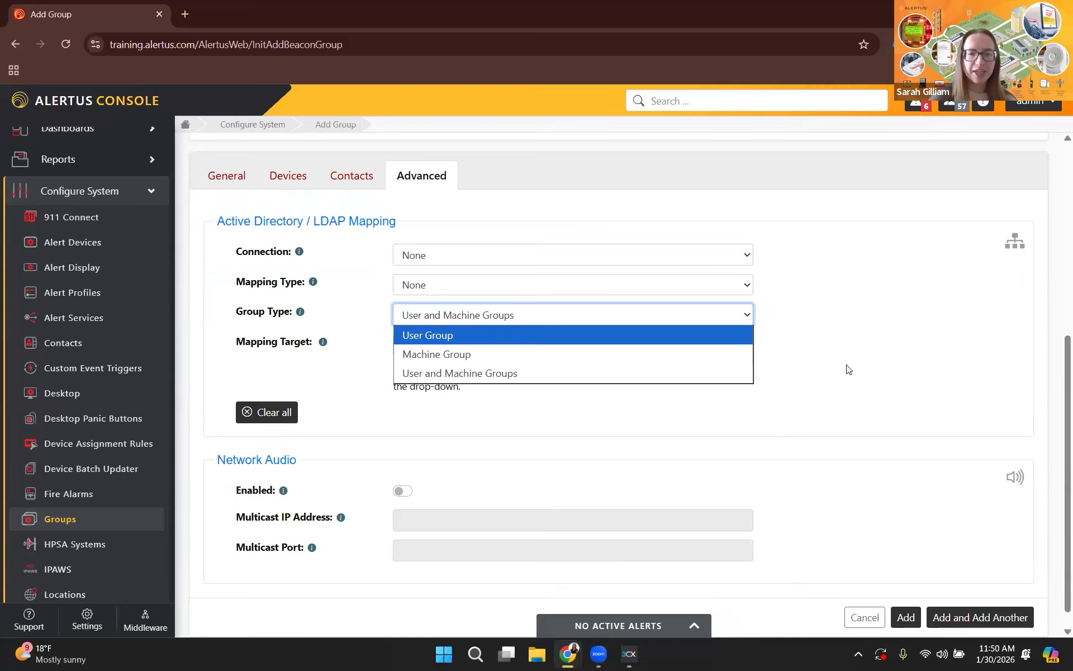
{"action": "left_click", "coordinate": [783, 357]}
{"action": "scroll", "coordinate": [908, 573], "scroll_direction": "down", "scroll_amount": 1}
{"action": "left_click", "coordinate": [909, 597]}
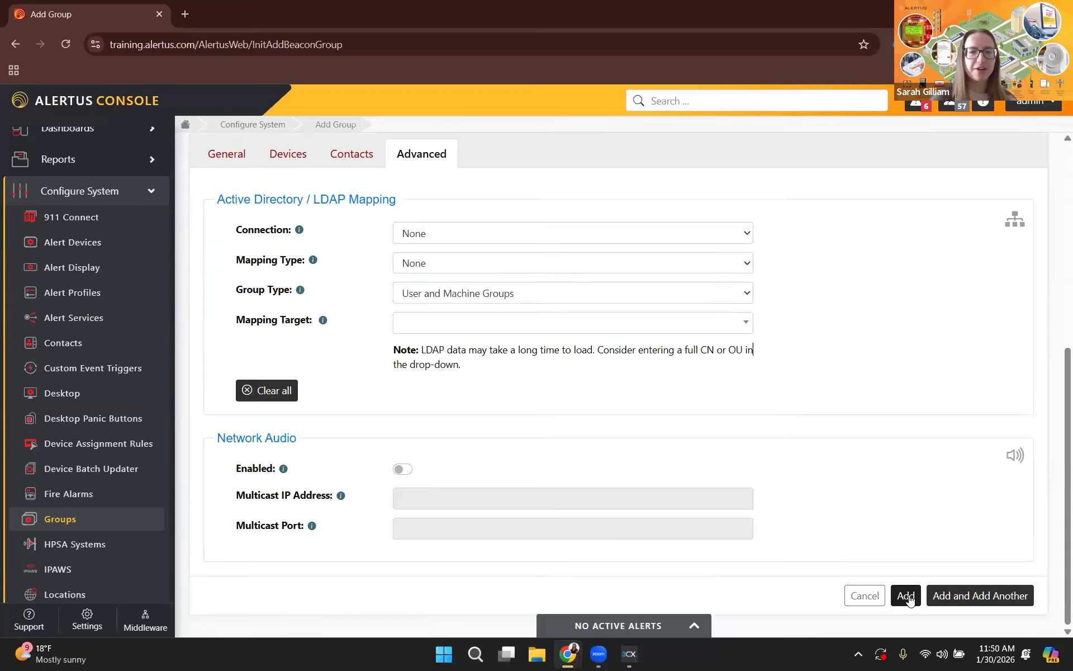
Look over the updated groups list and open the Device Assignment Rules configuration page.
{"action": "scroll", "coordinate": [824, 368], "scroll_direction": "down", "scroll_amount": 6}
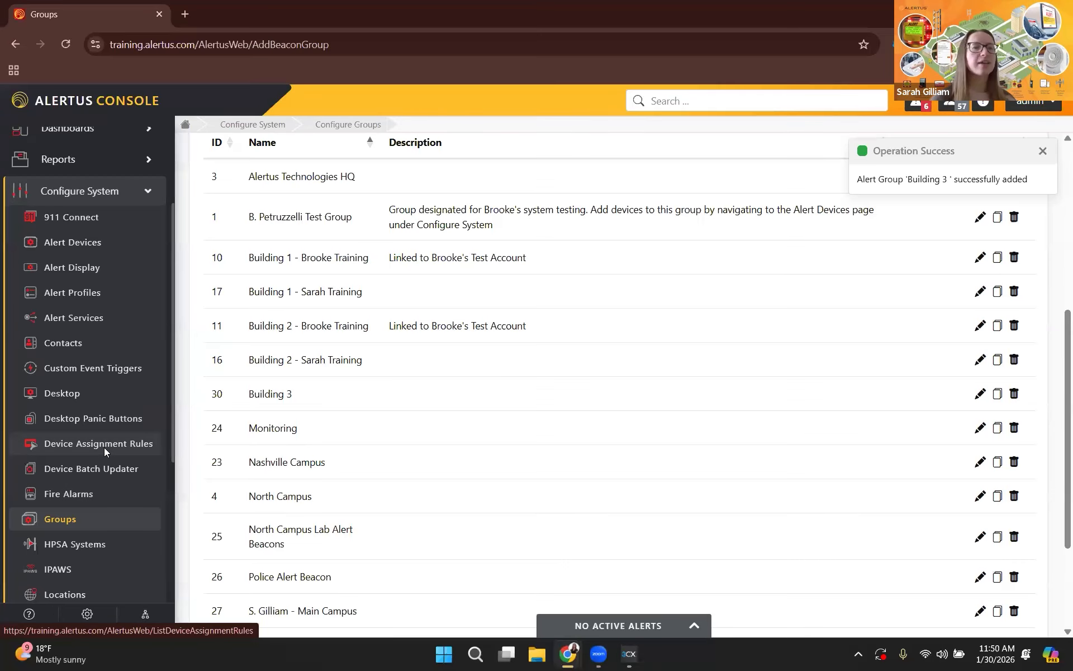
{"action": "left_click", "coordinate": [104, 450]}
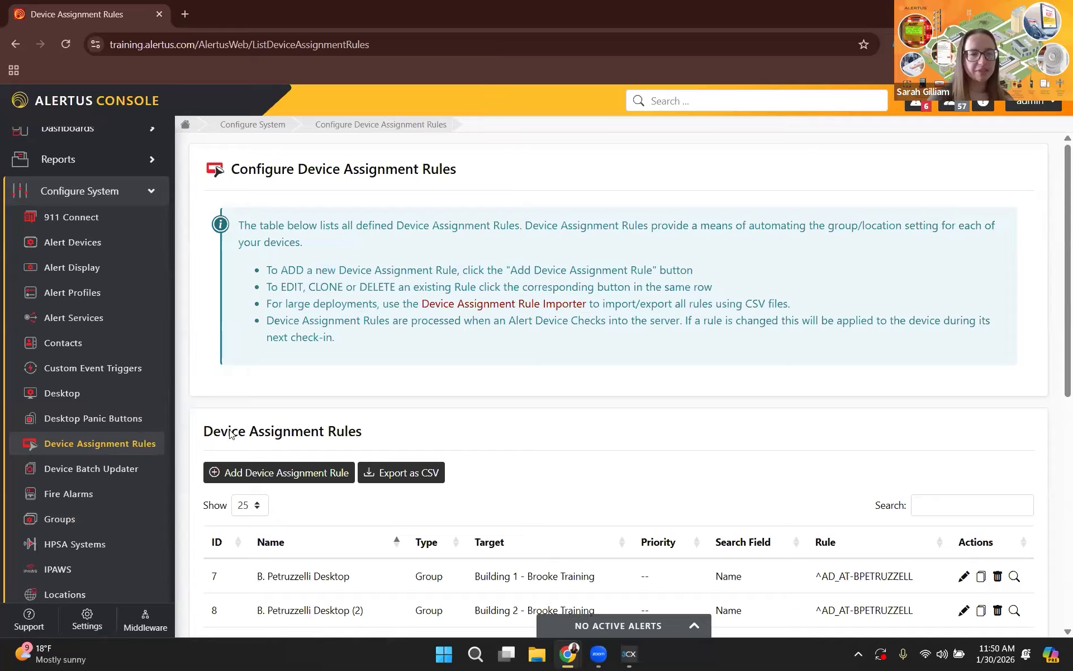
Examine the existing device assignment rules, highlighting the Security Team rule's name pattern.
{"action": "scroll", "coordinate": [759, 420], "scroll_direction": "down", "scroll_amount": 4}
{"action": "scroll", "coordinate": [759, 420], "scroll_direction": "down", "scroll_amount": 1}
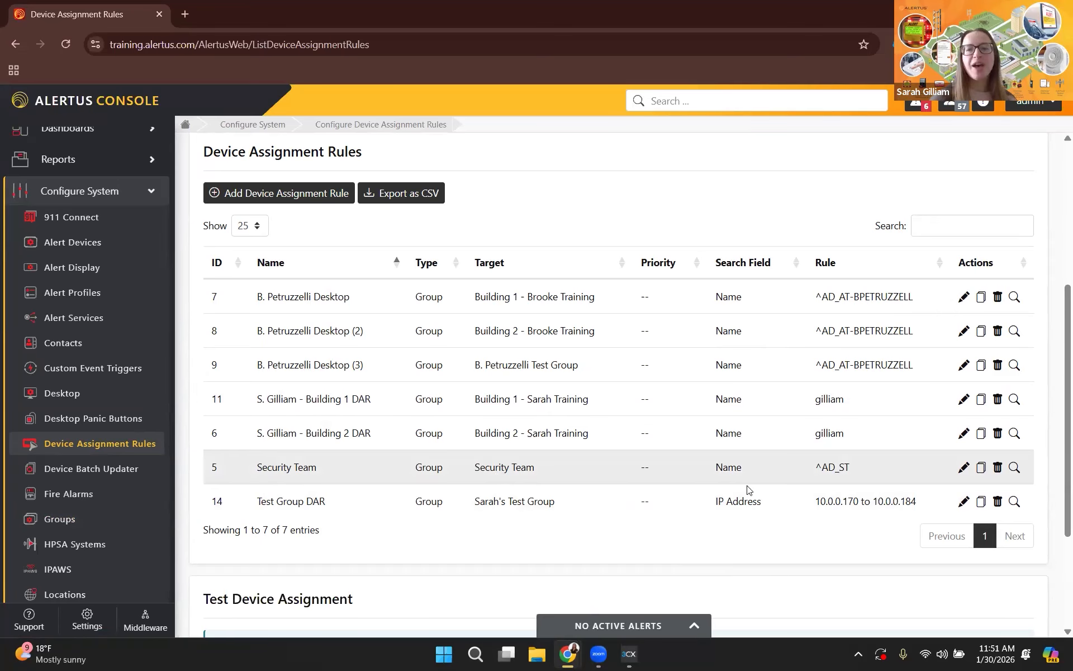
{"action": "left_click_drag", "start_coordinate": [851, 467], "coordinate": [824, 464]}
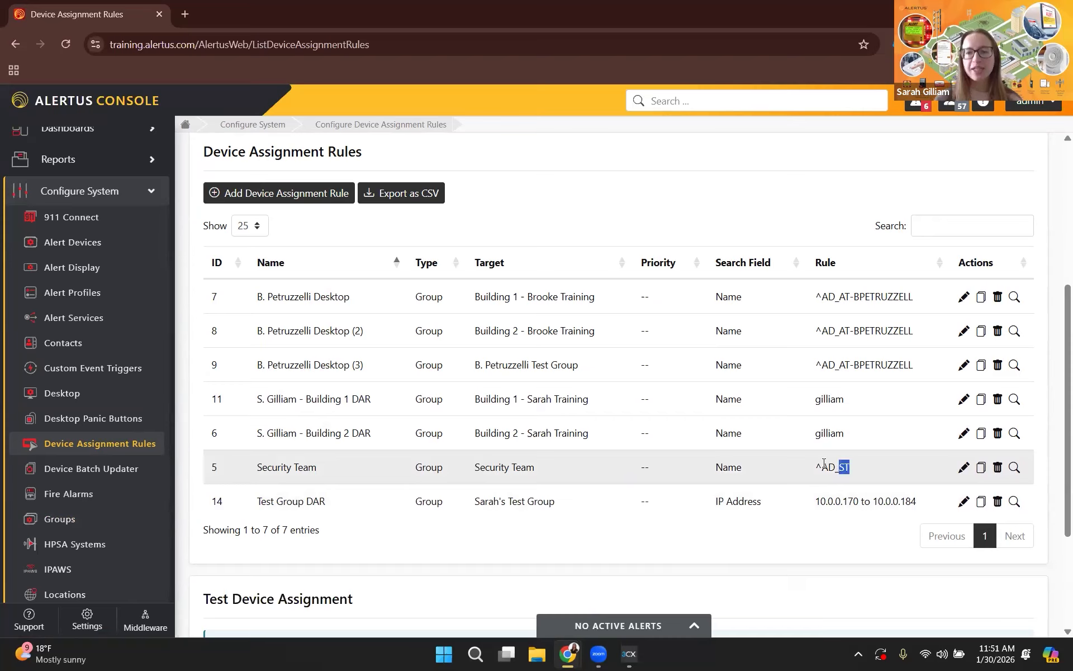
{"action": "double_click", "coordinate": [847, 471]}
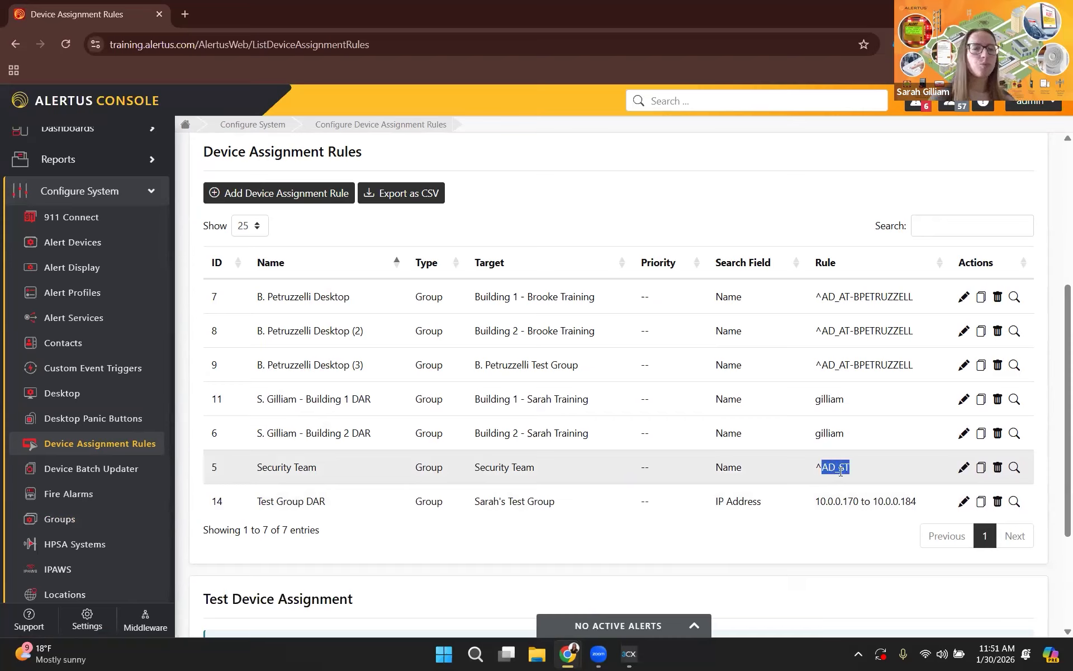
{"action": "left_click", "coordinate": [801, 526]}
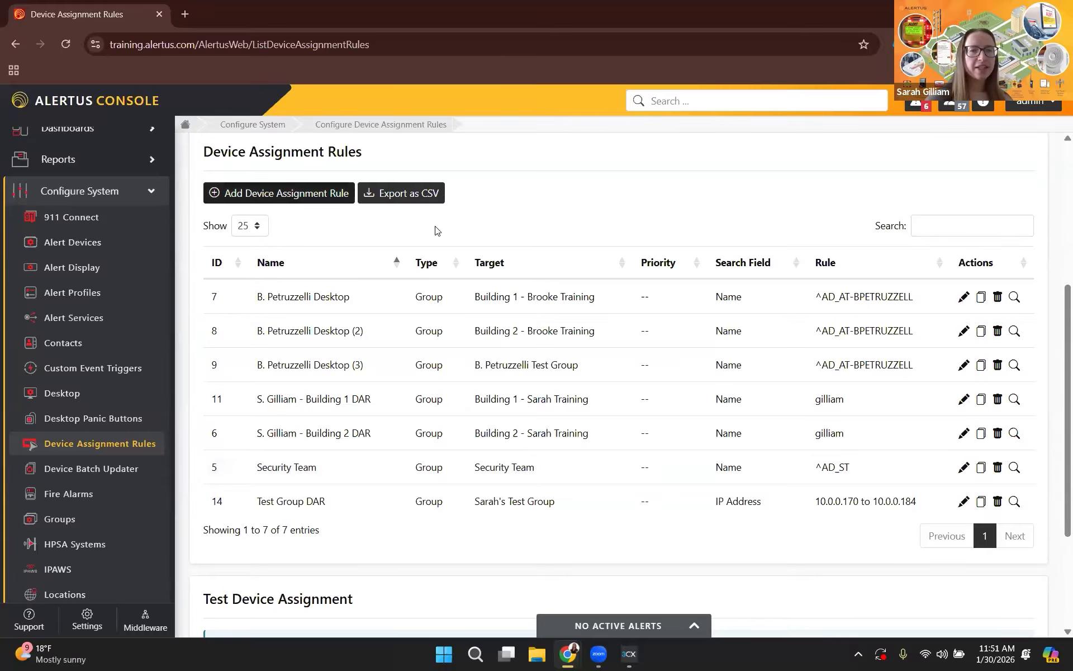
Start a new device assignment rule and set its search field to IP Address.
{"action": "left_click", "coordinate": [279, 193]}
{"action": "scroll", "coordinate": [699, 363], "scroll_direction": "down", "scroll_amount": 1}
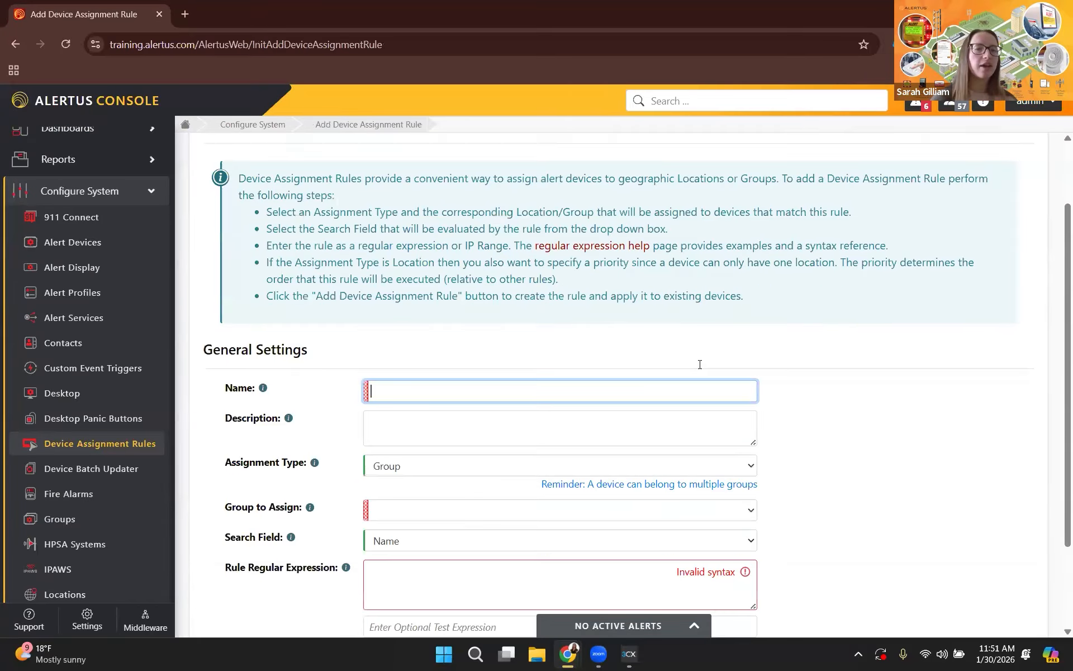
{"action": "scroll", "coordinate": [699, 364], "scroll_direction": "down", "scroll_amount": 1}
{"action": "scroll", "coordinate": [475, 391], "scroll_direction": "down", "scroll_amount": 1}
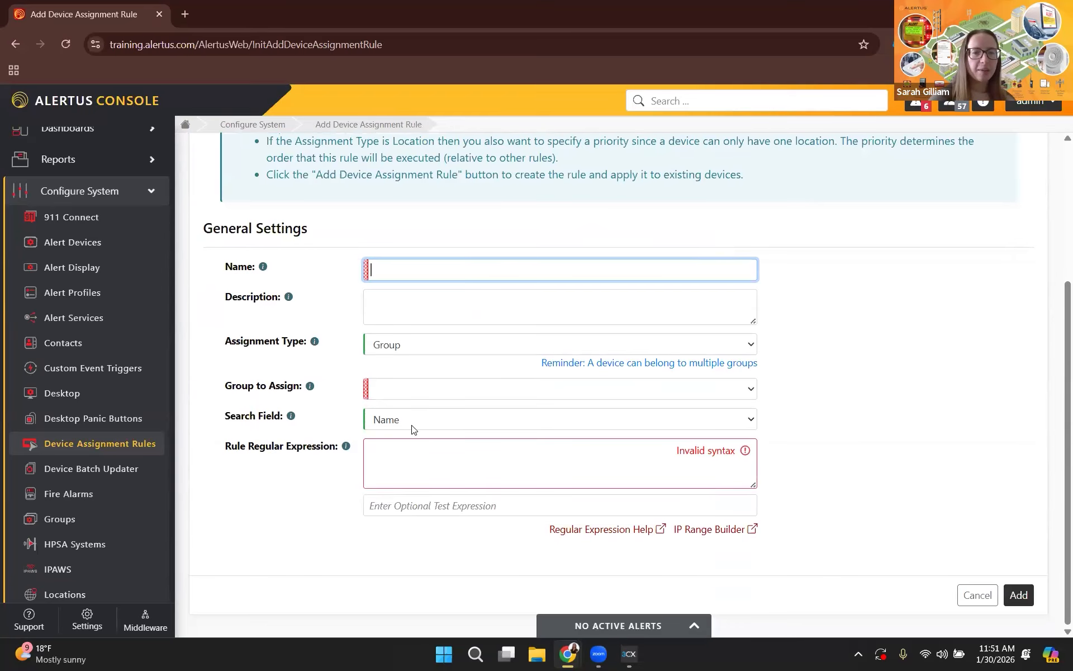
{"action": "left_click", "coordinate": [469, 420]}
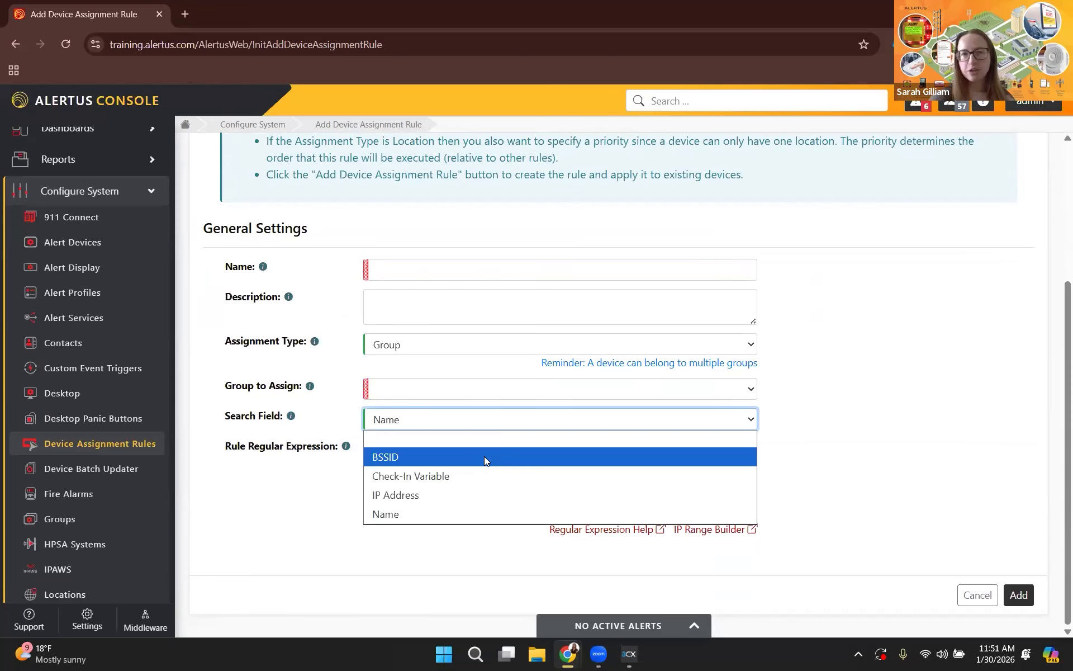
{"action": "left_click", "coordinate": [848, 432]}
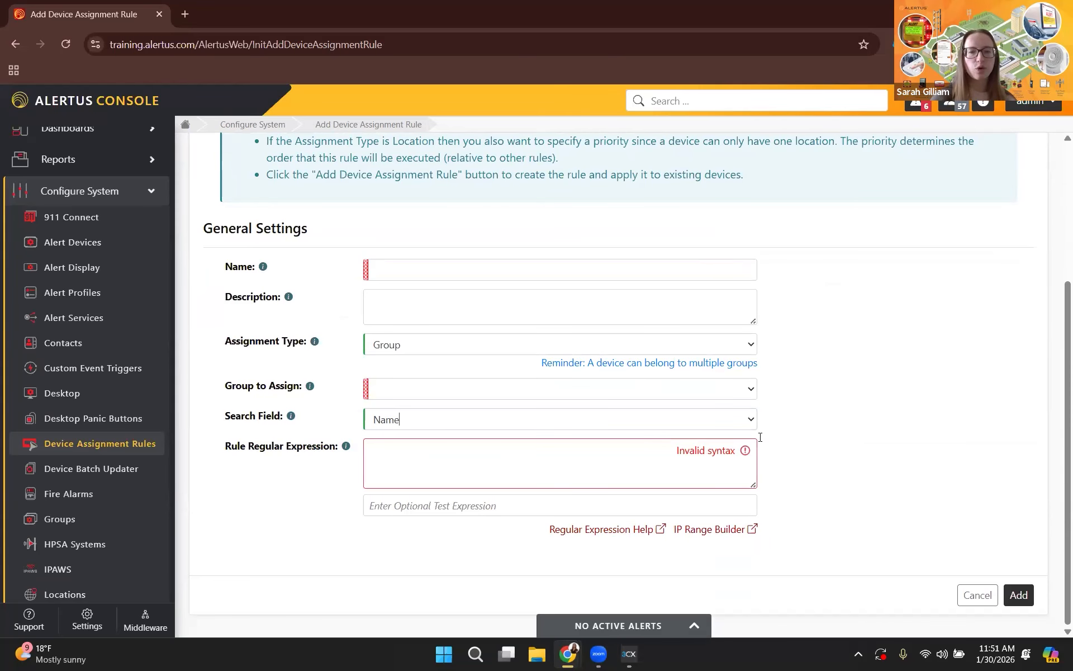
{"action": "left_click", "coordinate": [491, 421]}
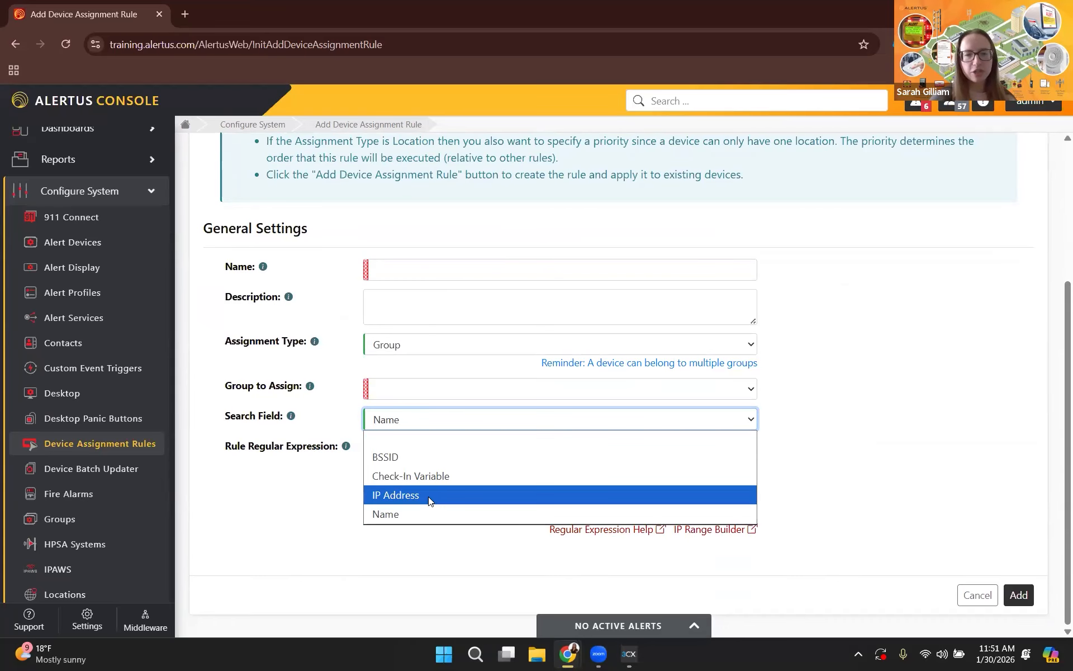
{"action": "left_click", "coordinate": [858, 475]}
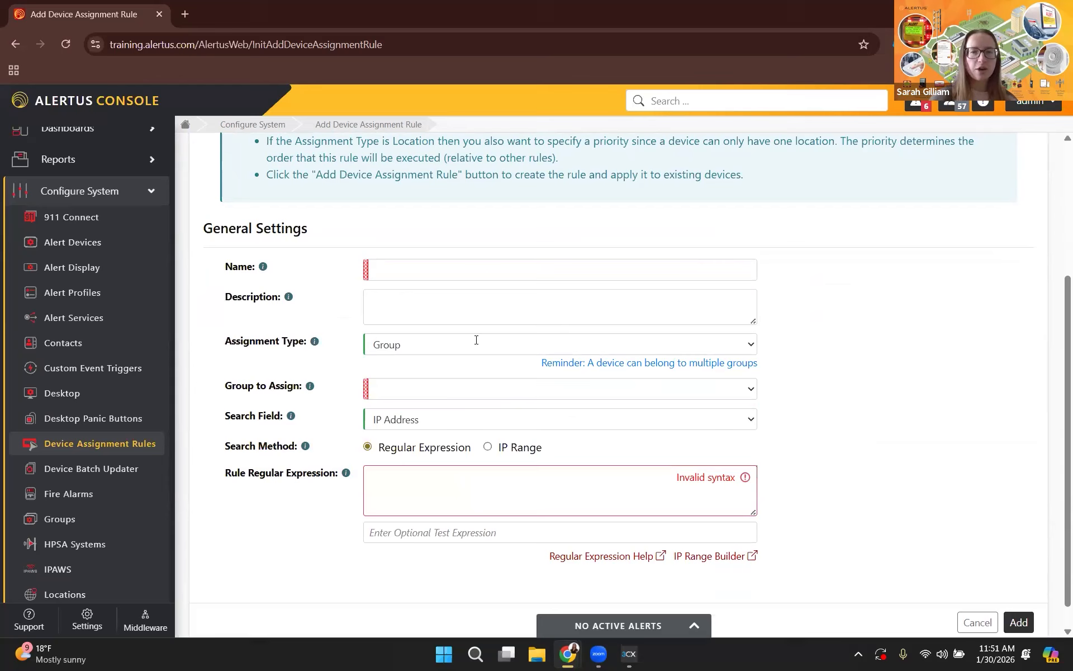
Name the rule Building 3 DAR and set Building 3 as the group to assign.
{"action": "left_click", "coordinate": [472, 263]}
{"action": "type", "text": "Buildi"}
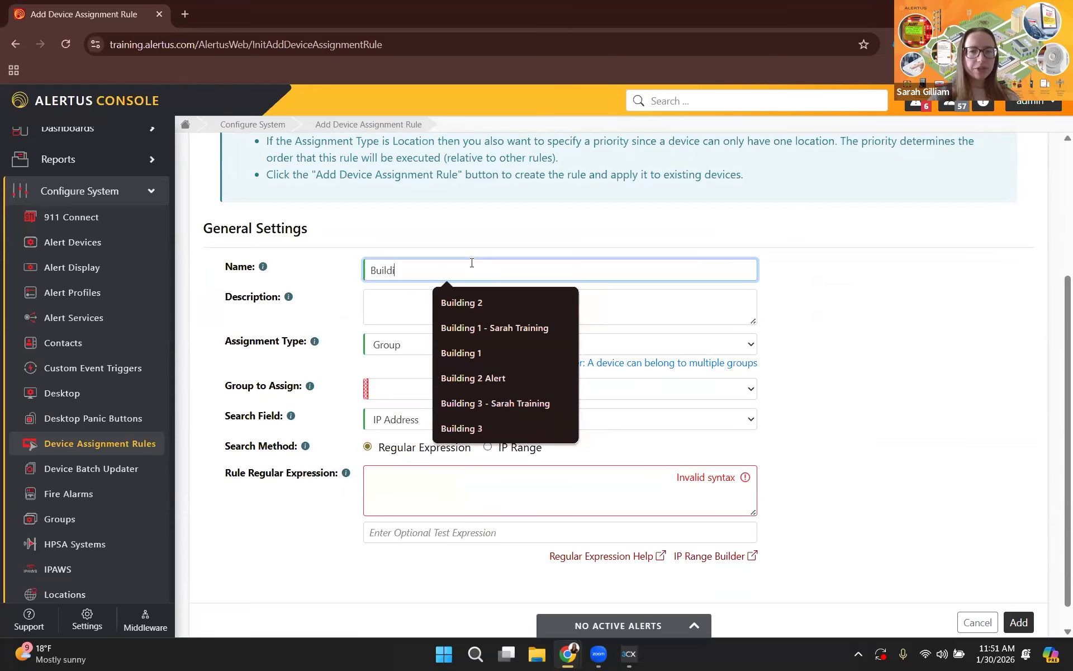
{"action": "type", "text": "ng 3 DAR"}
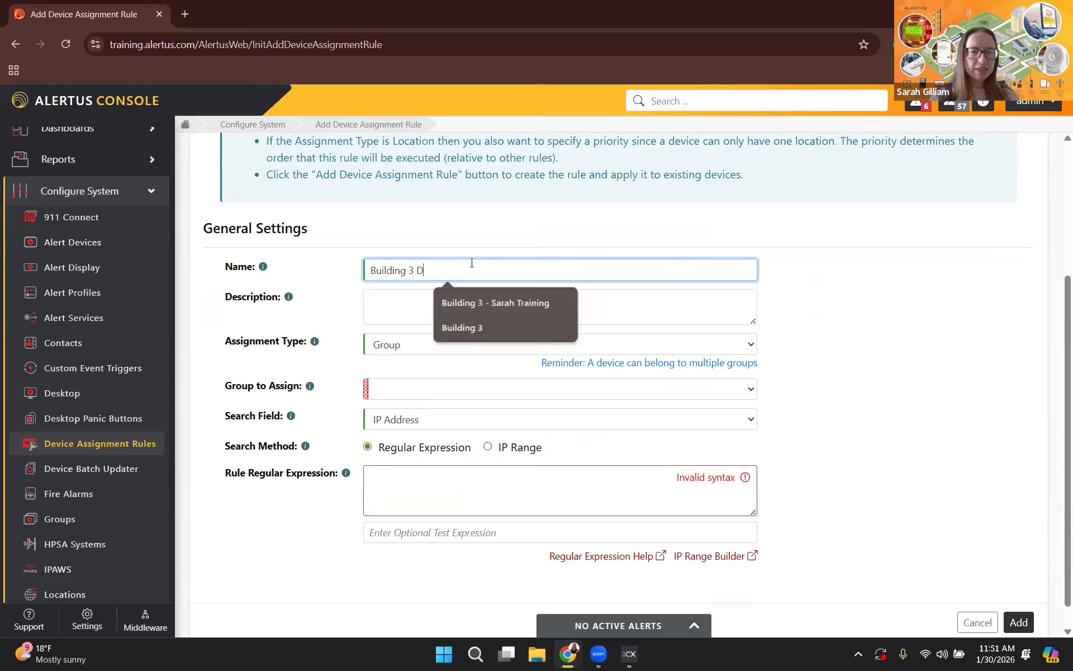
{"action": "left_click", "coordinate": [920, 339]}
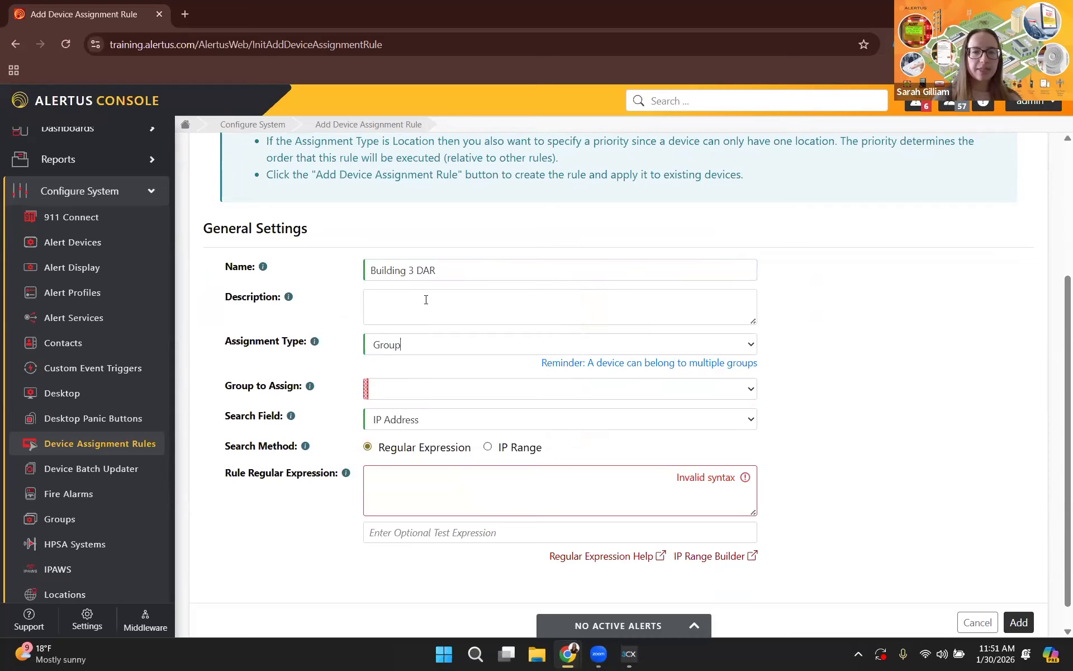
{"action": "left_click", "coordinate": [406, 391]}
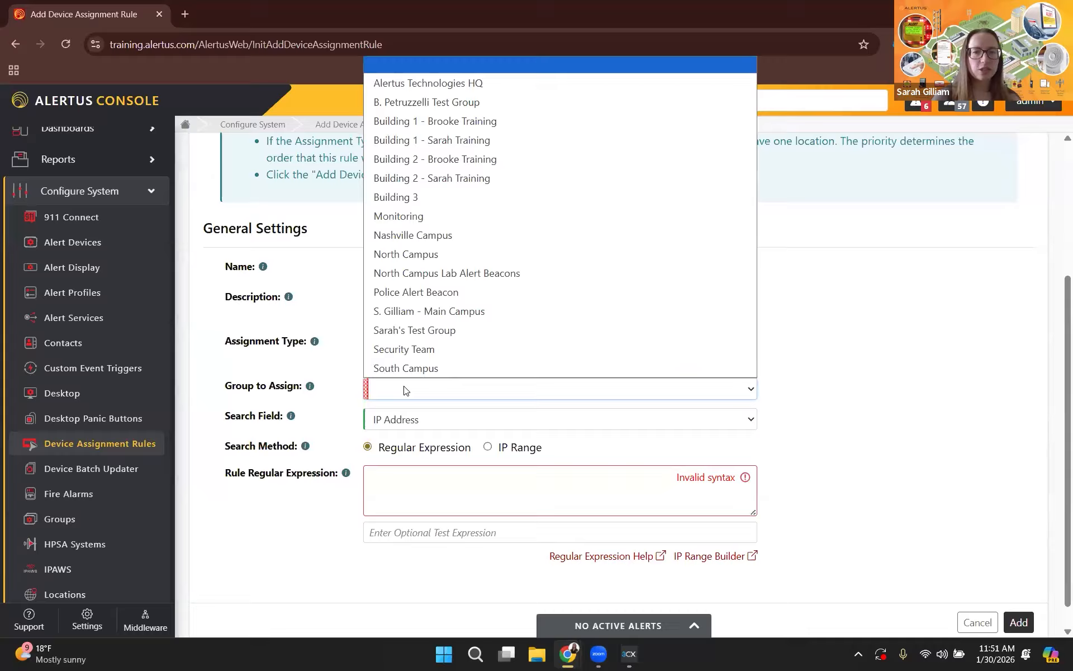
{"action": "left_click", "coordinate": [442, 195]}
{"action": "scroll", "coordinate": [710, 474], "scroll_direction": "down", "scroll_amount": 1}
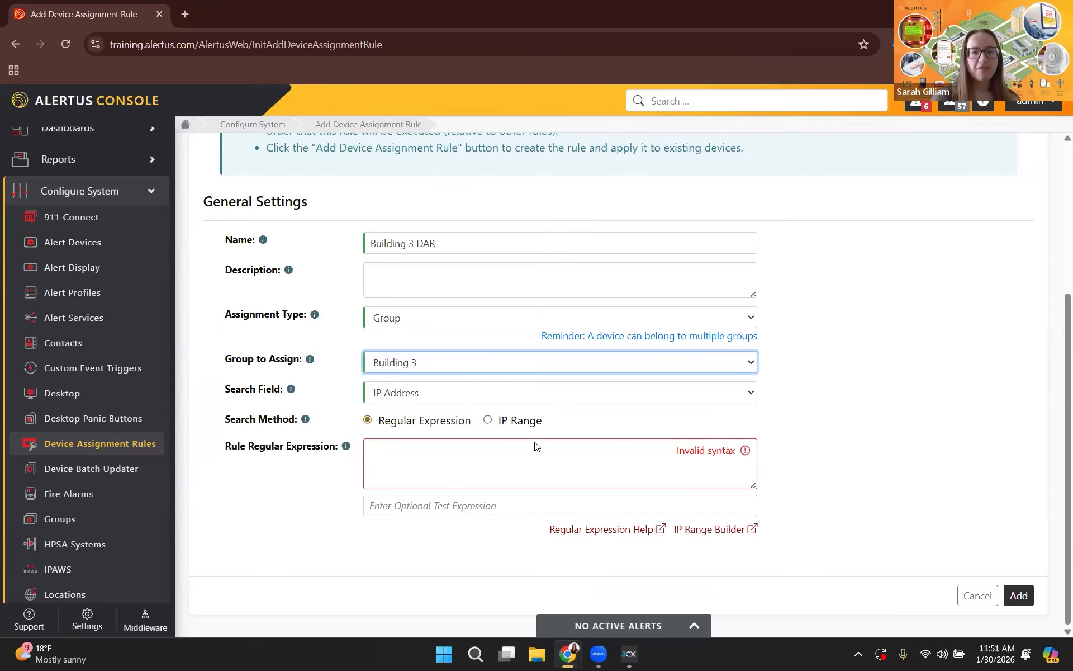
Set the rule's search method to IP Range, with start address 10.0.0.170 and end address 10.0.0.184.
{"action": "left_click", "coordinate": [488, 420]}
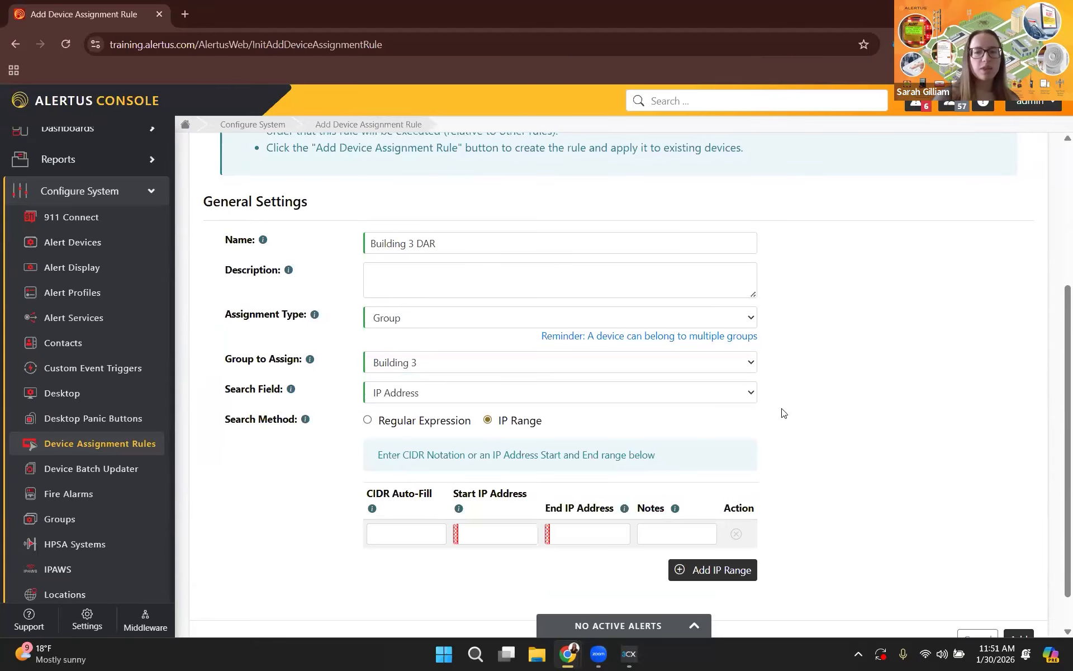
{"action": "scroll", "coordinate": [783, 414], "scroll_direction": "down", "scroll_amount": 1}
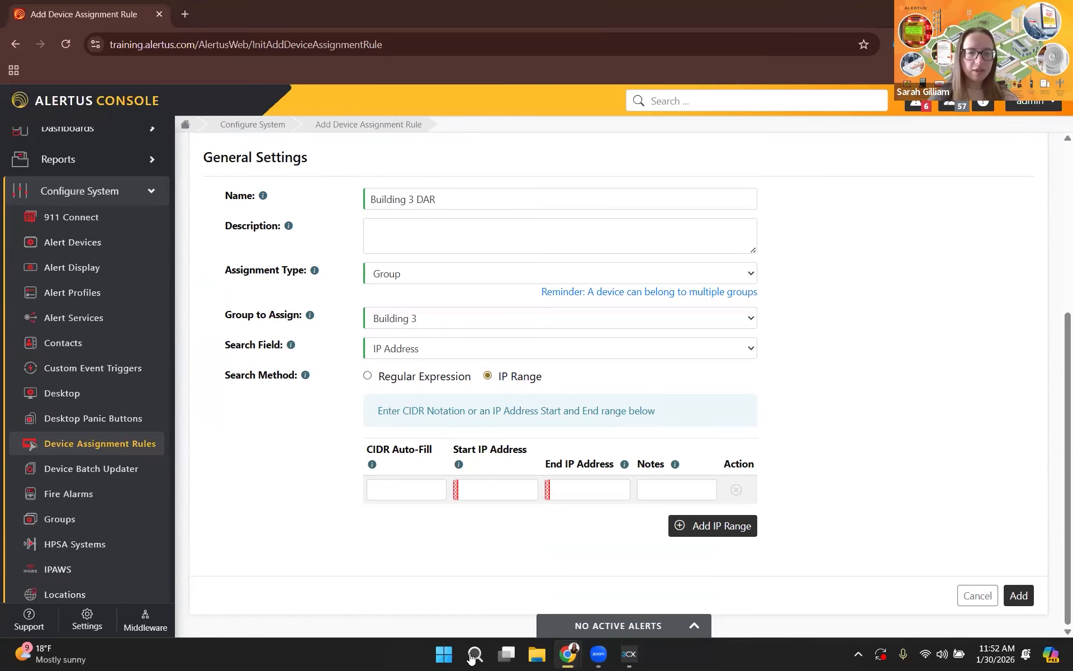
{"action": "left_click", "coordinate": [495, 492]}
{"action": "type", "text": "10.0.0.170"}
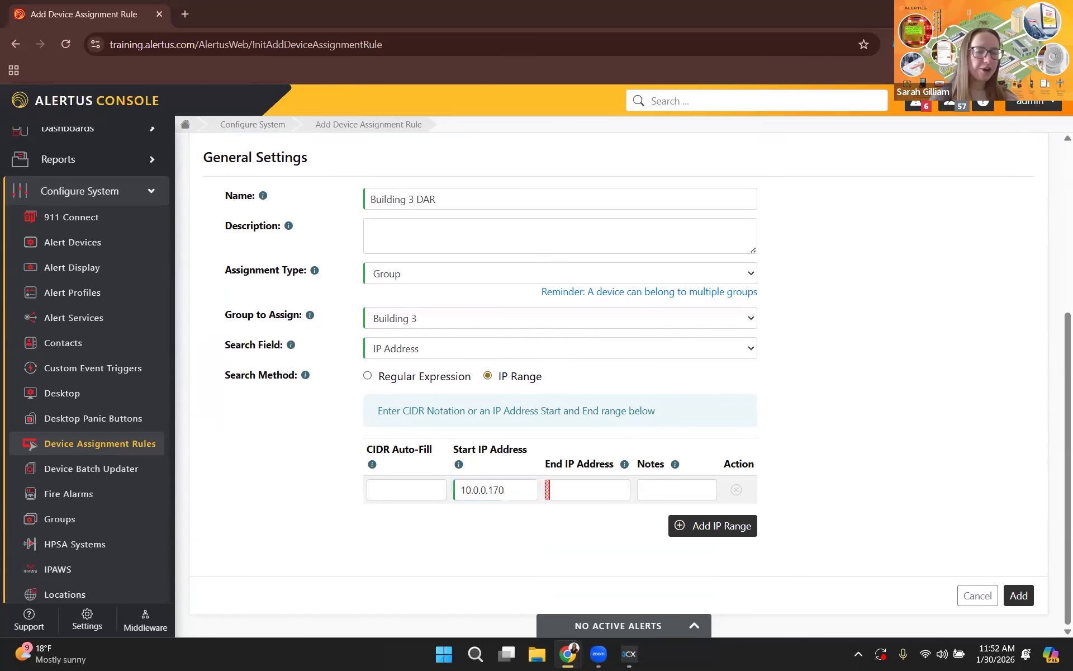
{"action": "left_click", "coordinate": [586, 495]}
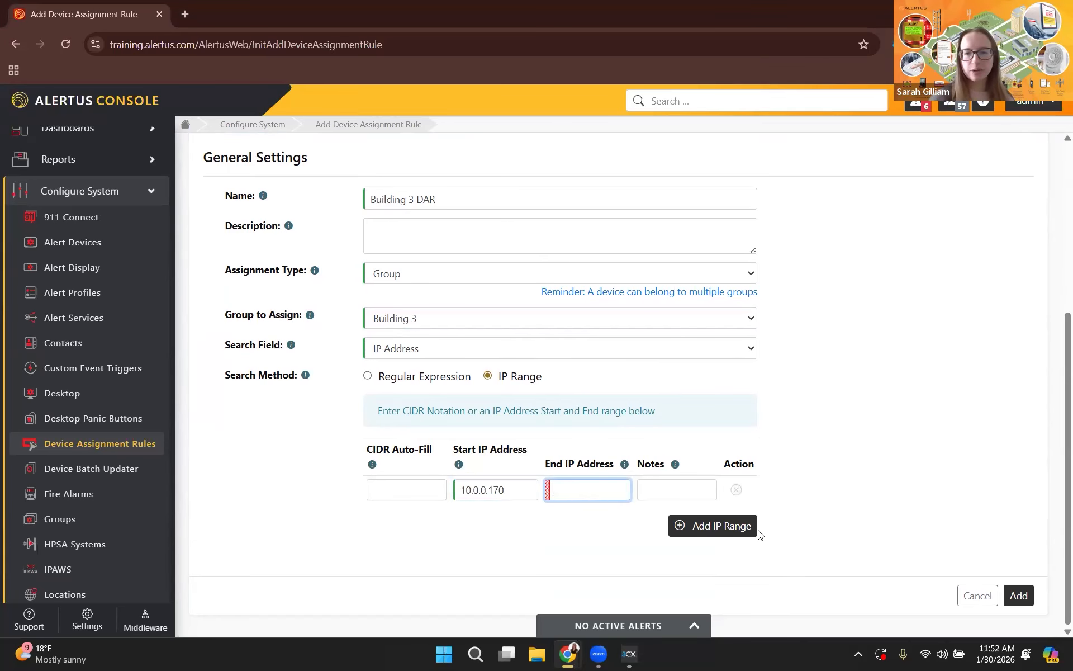
{"action": "type", "text": "10.0.0.184"}
Insert a second IP range row, remove it again, and add the Building 3 DAR rule.
{"action": "left_click", "coordinate": [735, 524]}
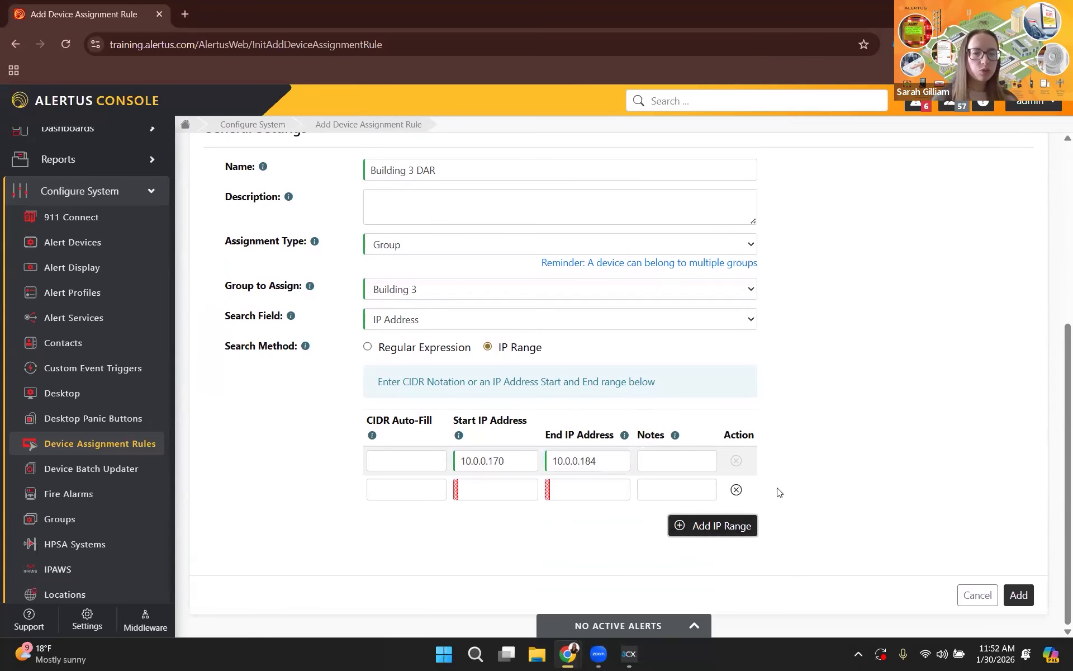
{"action": "left_click", "coordinate": [737, 490]}
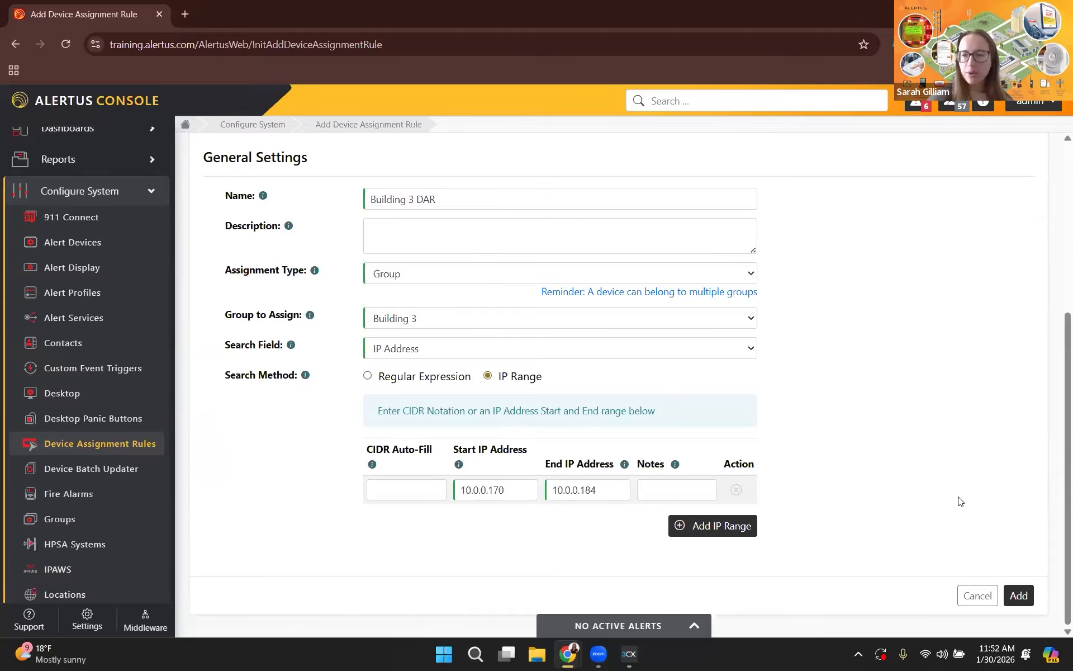
{"action": "left_click", "coordinate": [1018, 596]}
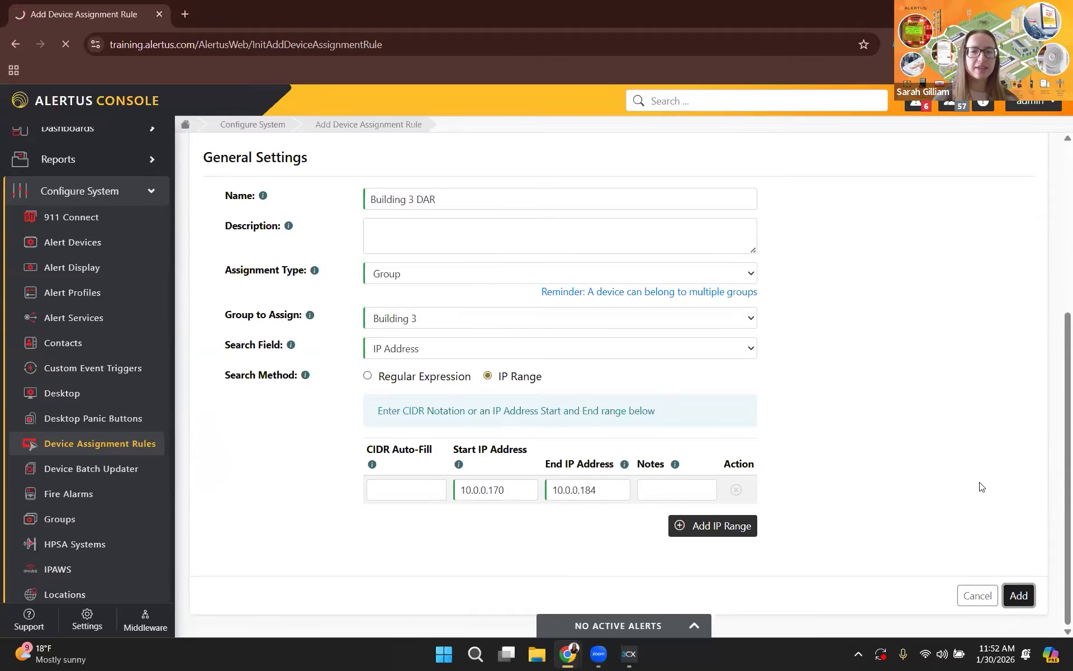
{"action": "scroll", "coordinate": [891, 417], "scroll_direction": "down", "scroll_amount": 6}
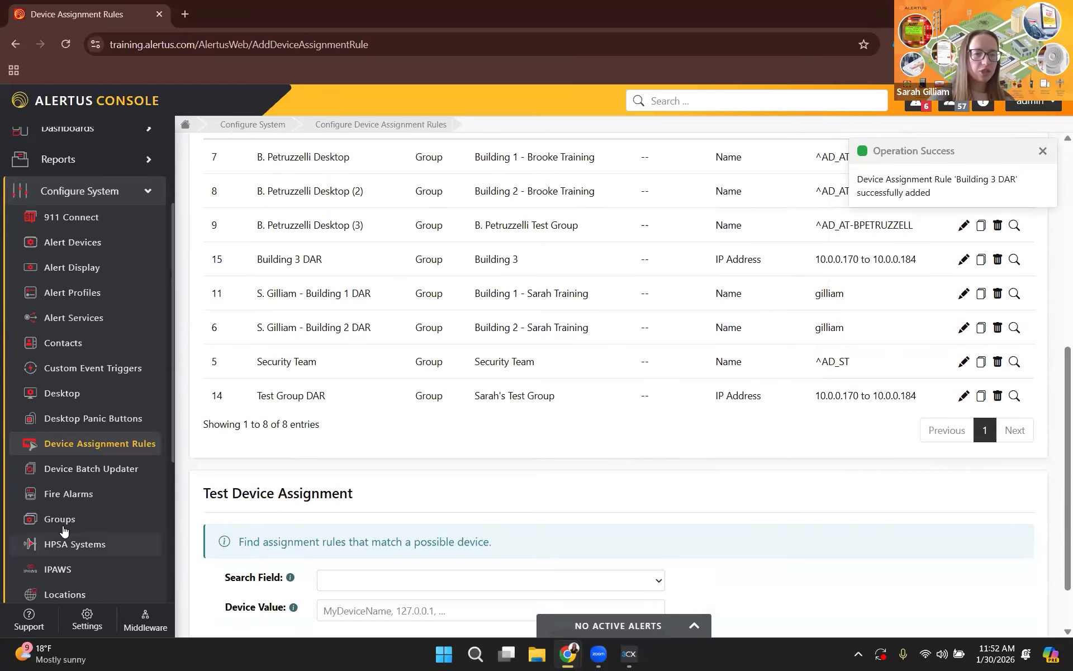
Open the Building 3 group for editing, review its assigned devices, and save the group.
{"action": "left_click", "coordinate": [69, 519]}
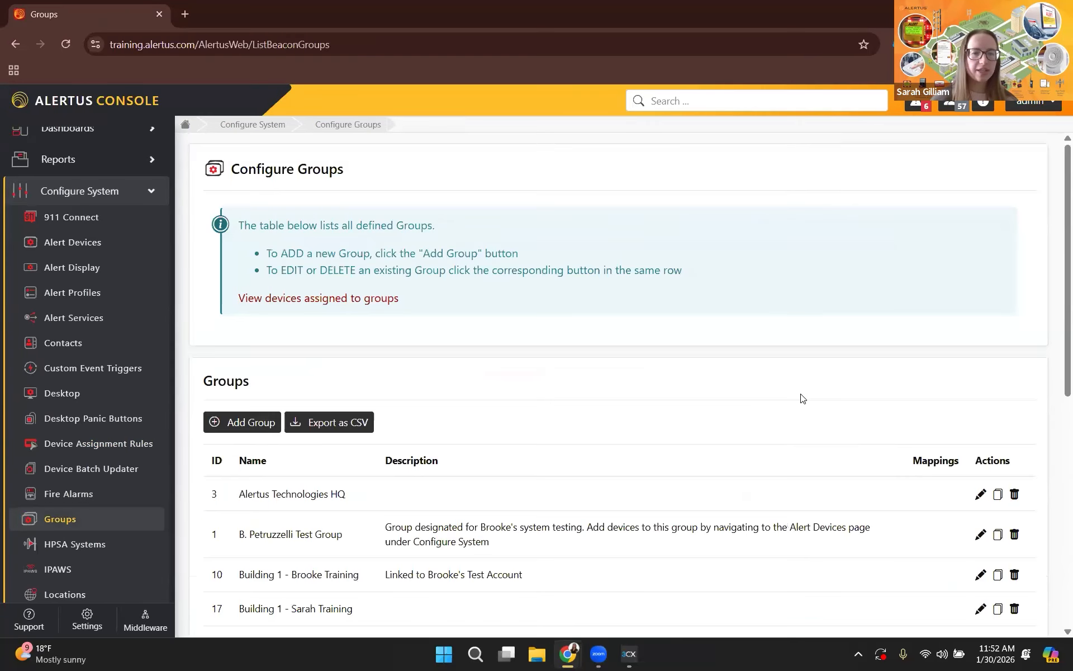
{"action": "scroll", "coordinate": [802, 398], "scroll_direction": "down", "scroll_amount": 2}
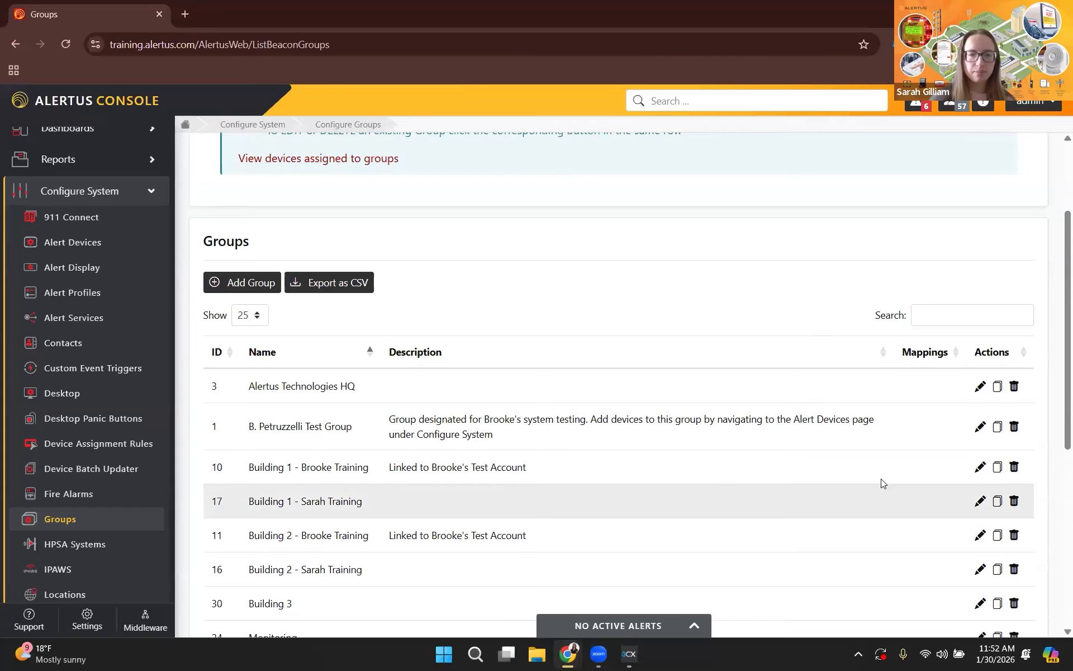
{"action": "scroll", "coordinate": [889, 480], "scroll_direction": "down", "scroll_amount": 2}
{"action": "left_click", "coordinate": [979, 464]}
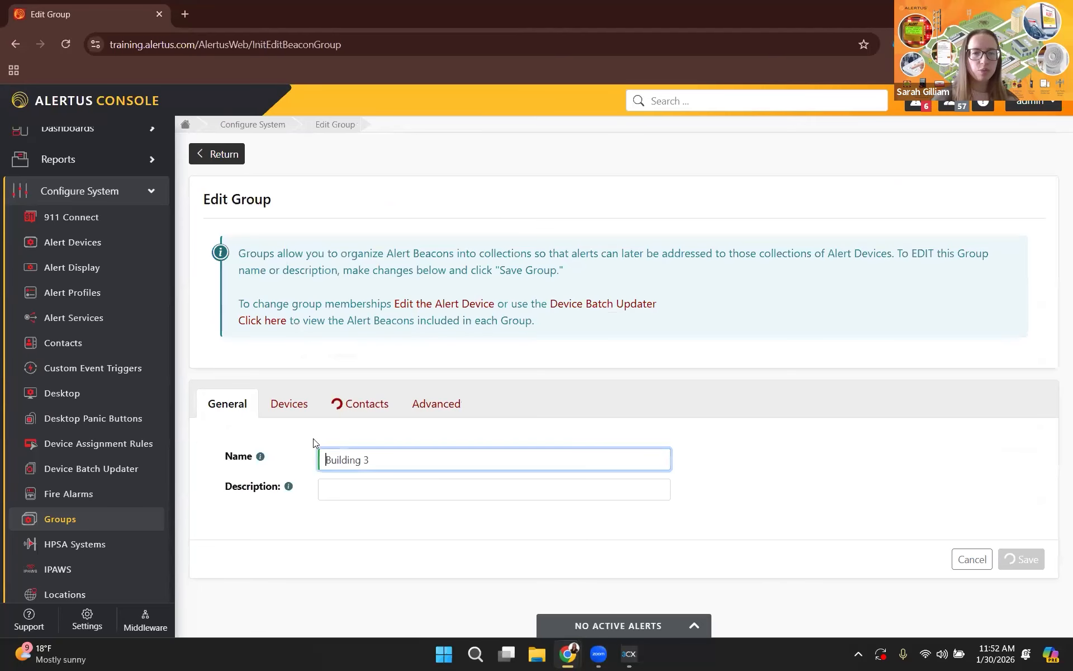
{"action": "left_click", "coordinate": [297, 407]}
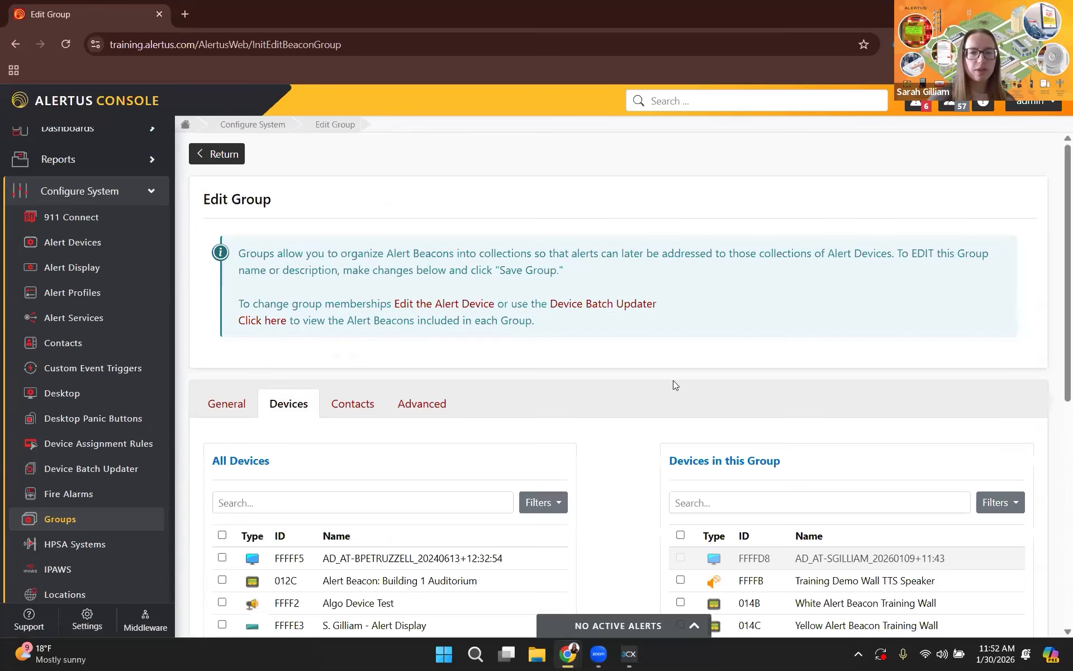
{"action": "scroll", "coordinate": [277, 269], "scroll_direction": "down", "scroll_amount": 2}
{"action": "scroll", "coordinate": [736, 532], "scroll_direction": "down", "scroll_amount": 1}
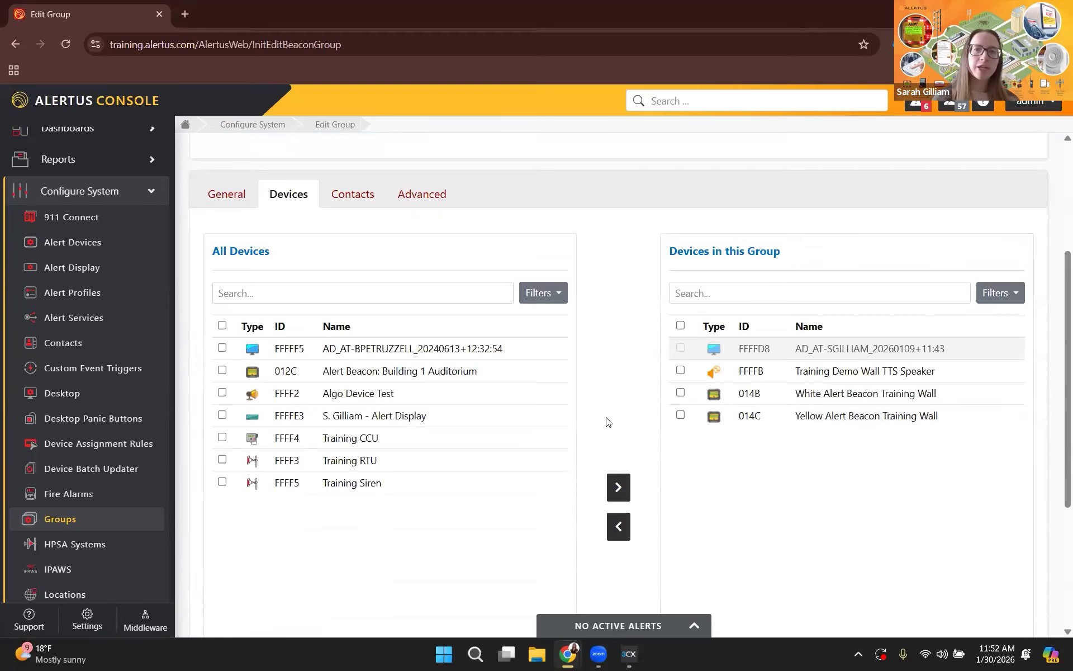
{"action": "mouse_move", "coordinate": [789, 349]}
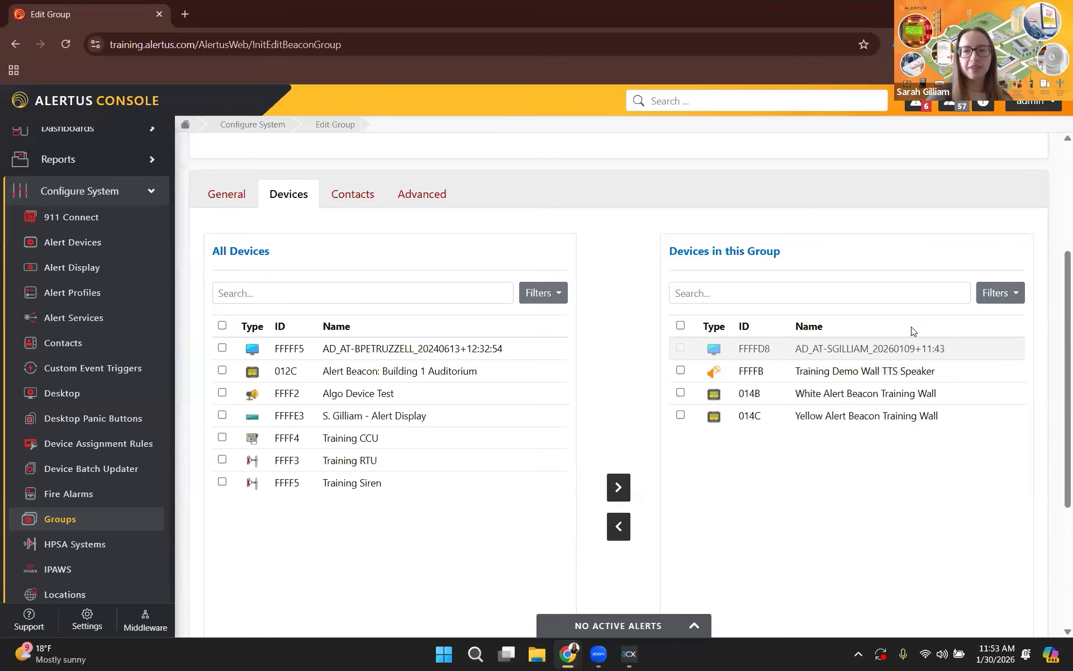
{"action": "scroll", "coordinate": [984, 374], "scroll_direction": "down", "scroll_amount": 4}
{"action": "left_click", "coordinate": [1017, 594]}
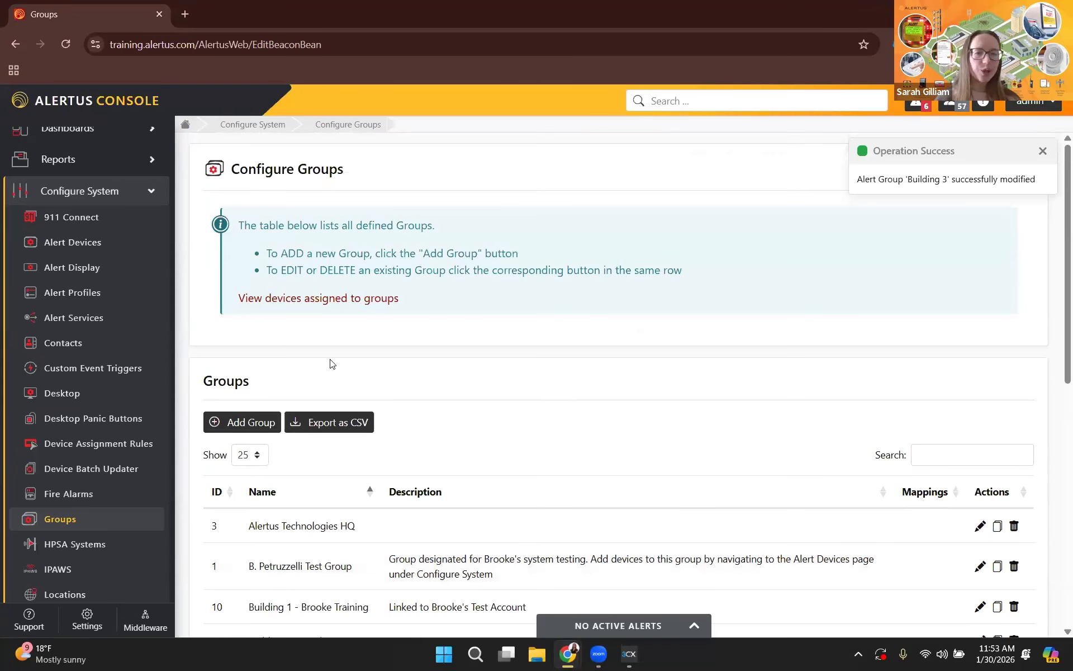
Start a custom activation and choose the saved System Test text as its message.
{"action": "left_click", "coordinate": [165, 192]}
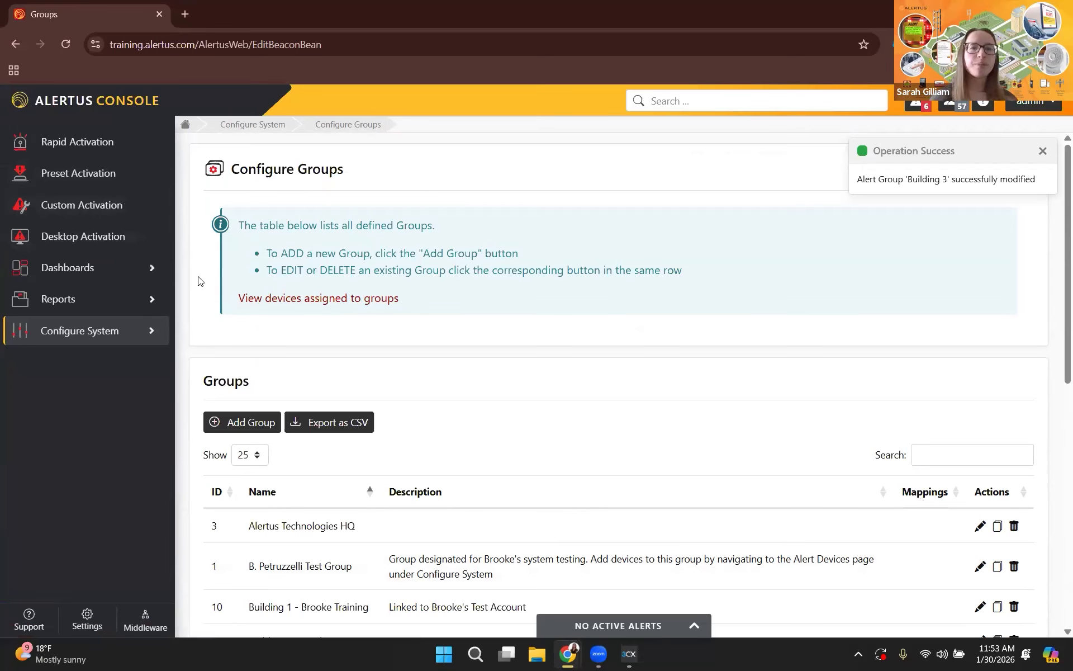
{"action": "left_click", "coordinate": [107, 207]}
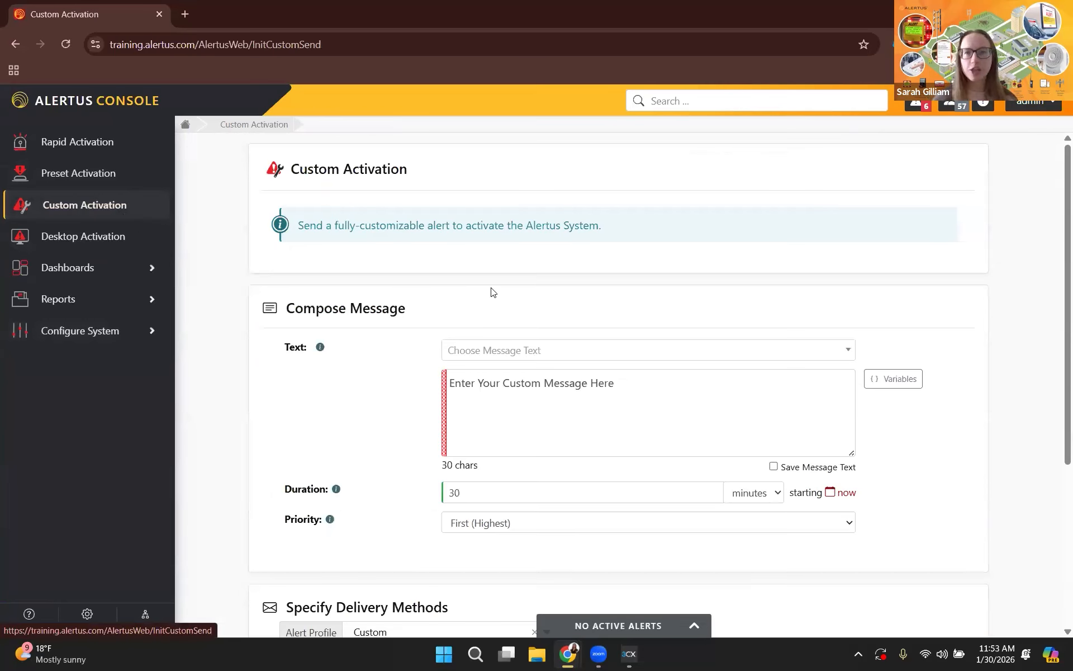
{"action": "scroll", "coordinate": [469, 302], "scroll_direction": "down", "scroll_amount": 1}
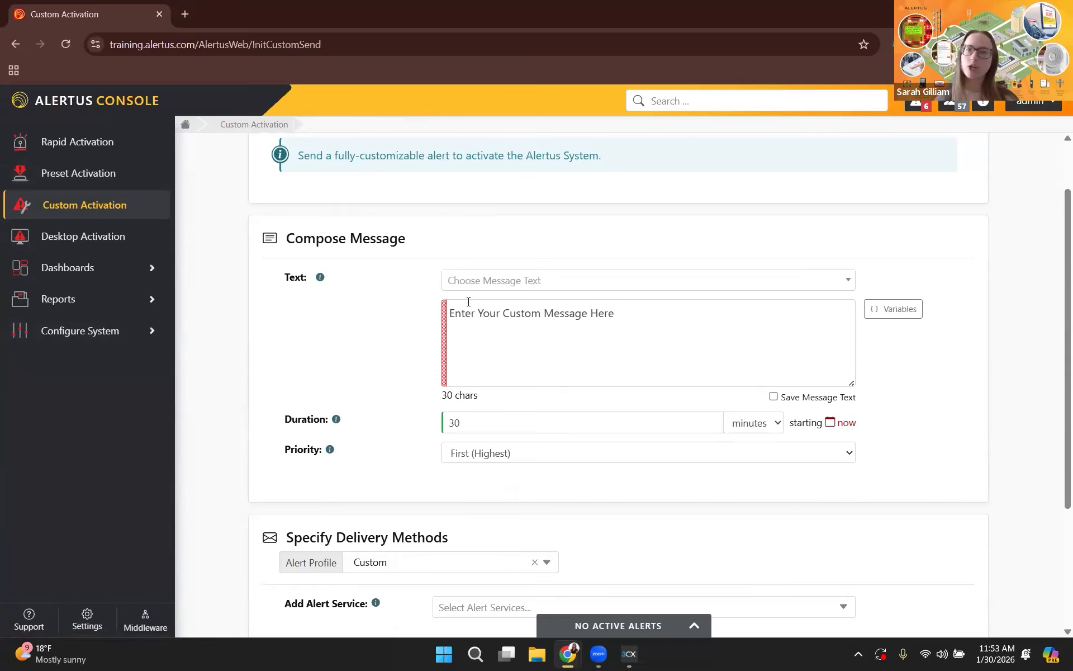
{"action": "scroll", "coordinate": [658, 261], "scroll_direction": "down", "scroll_amount": 1}
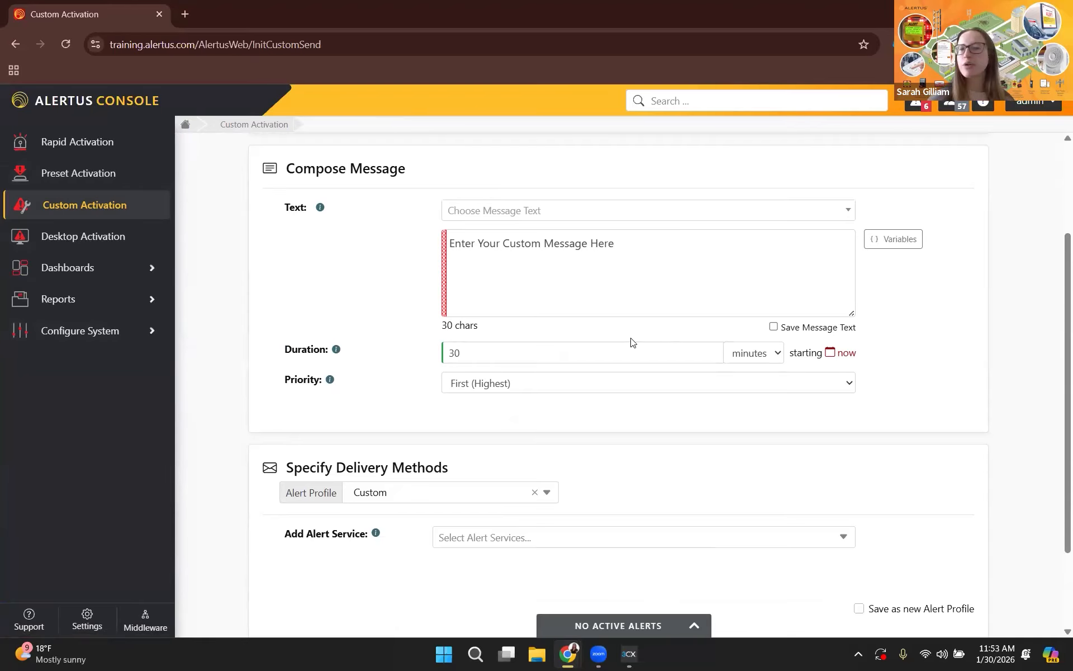
{"action": "left_click", "coordinate": [648, 276]}
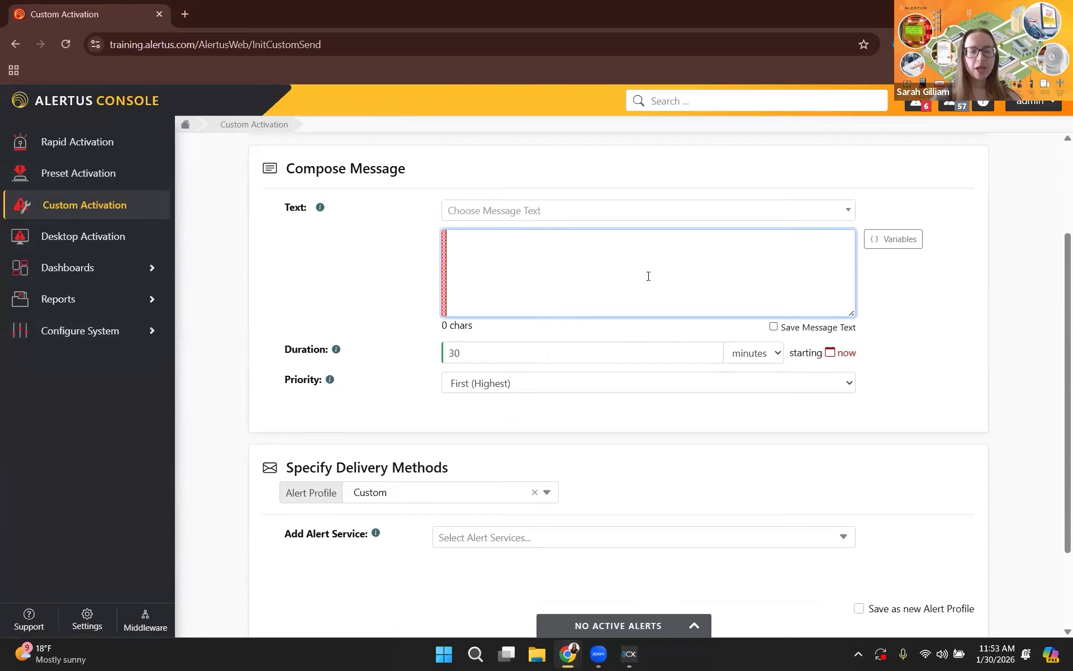
{"action": "left_click", "coordinate": [570, 211]}
{"action": "type", "text": "System"}
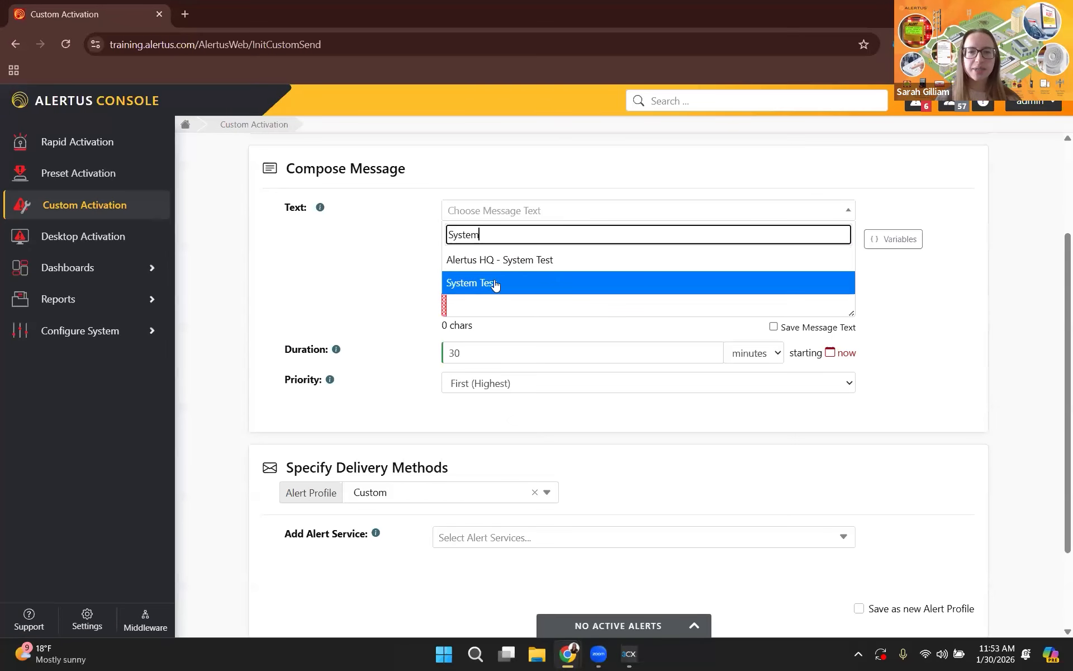
{"action": "left_click", "coordinate": [605, 288]}
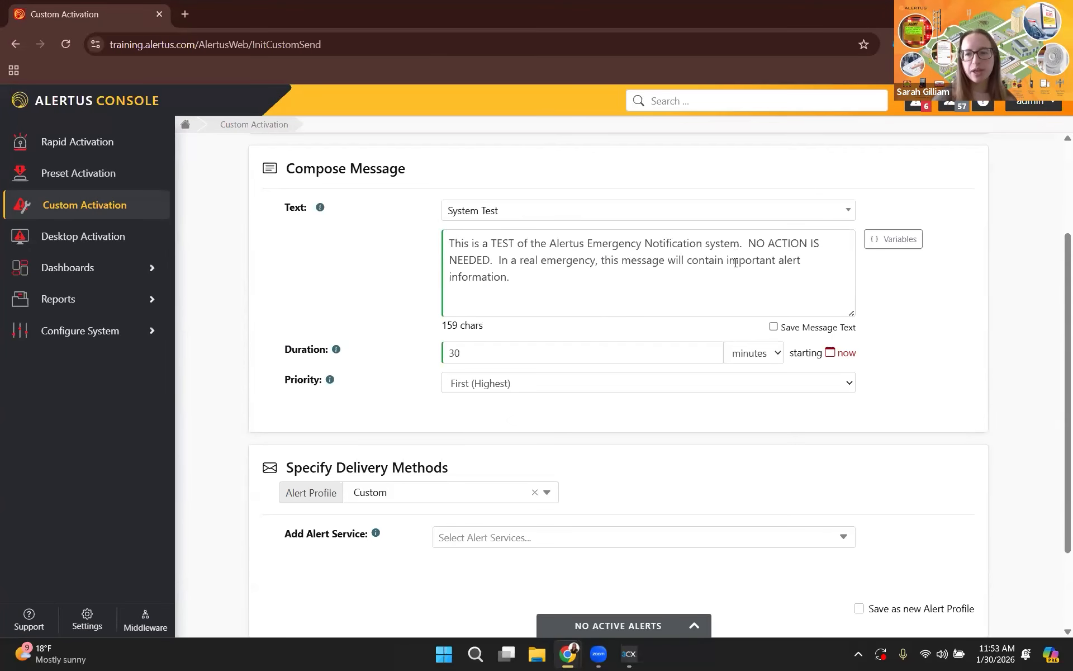
Set the alert's duration to 15 minutes and its priority to Fifth (Lowest).
{"action": "scroll", "coordinate": [505, 335], "scroll_direction": "down", "scroll_amount": 1}
{"action": "left_click_drag", "start_coordinate": [461, 283], "coordinate": [404, 285]}
{"action": "type", "text": "15"}
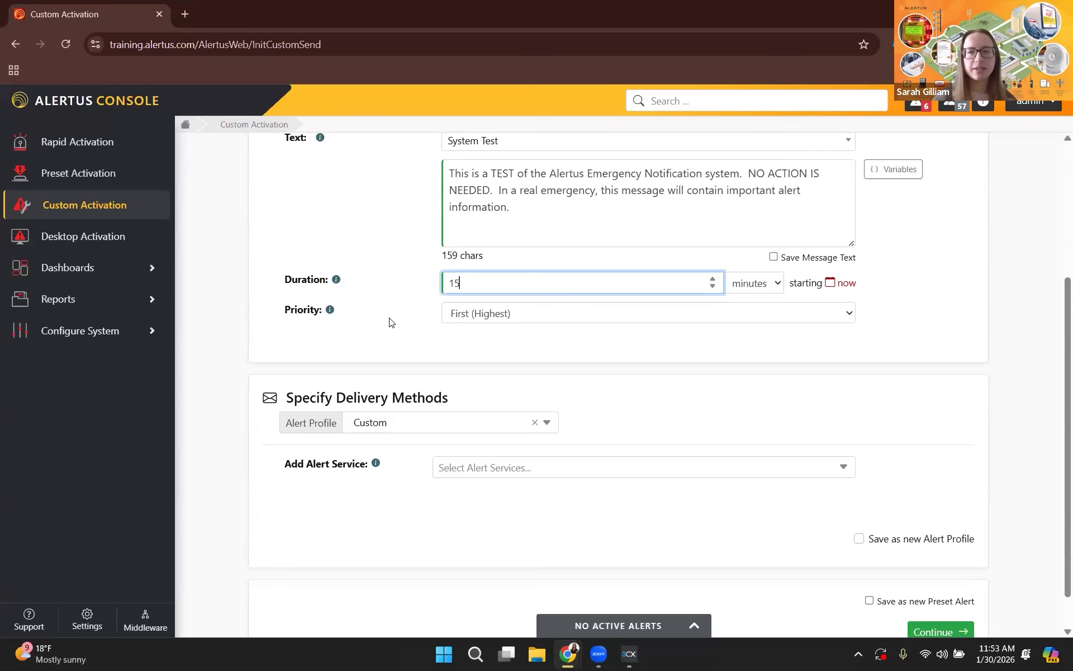
{"action": "left_click", "coordinate": [531, 316]}
{"action": "left_click", "coordinate": [514, 410]}
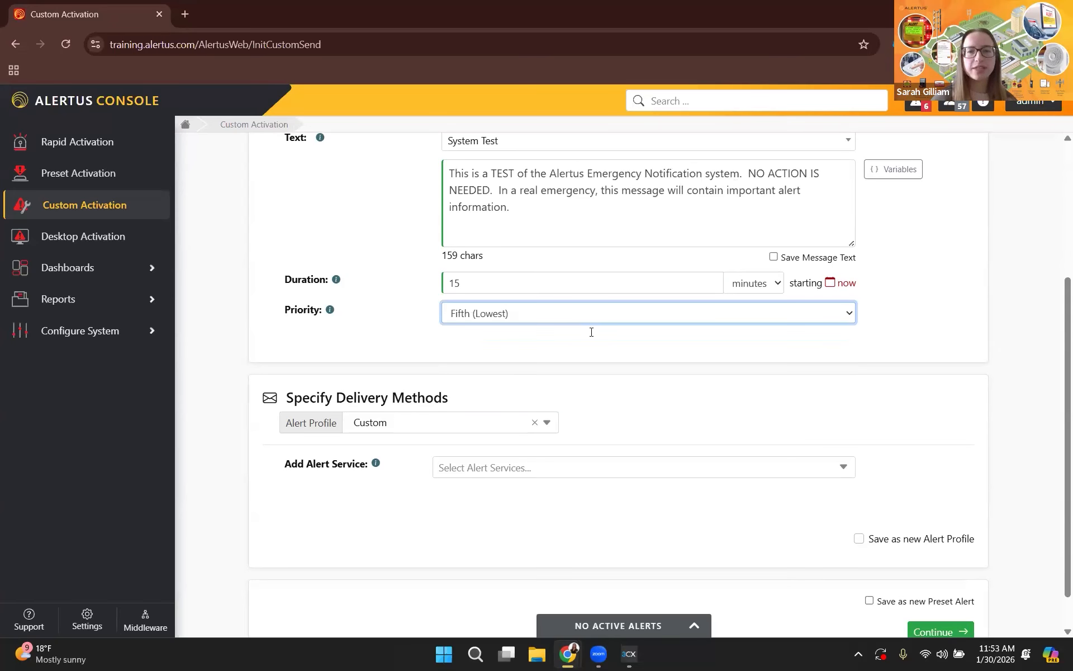
{"action": "left_click", "coordinate": [427, 310]}
Apply the System Test alert profile as the custom alert's delivery method.
{"action": "scroll", "coordinate": [754, 306], "scroll_direction": "down", "scroll_amount": 1}
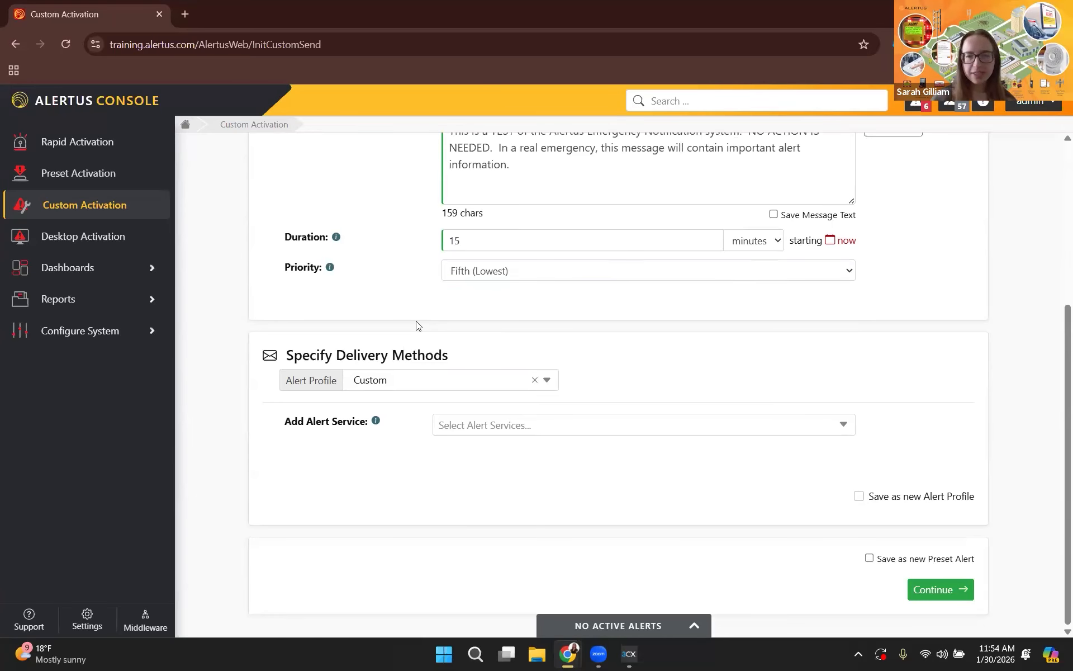
{"action": "left_click", "coordinate": [547, 383]}
{"action": "scroll", "coordinate": [508, 421], "scroll_direction": "down", "scroll_amount": 1}
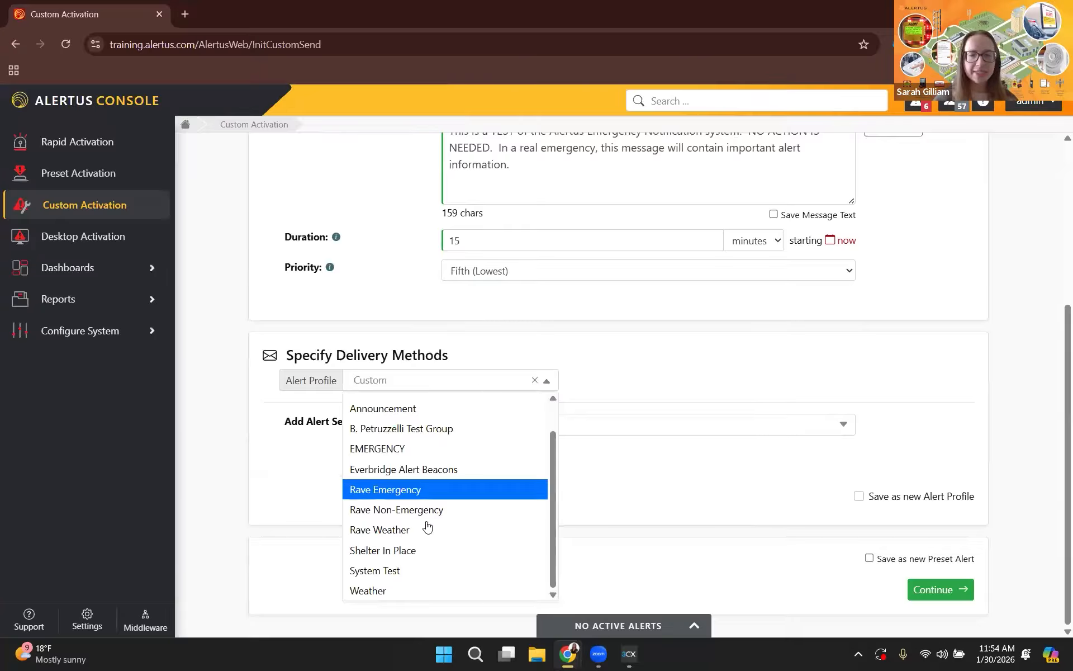
{"action": "left_click", "coordinate": [385, 571]}
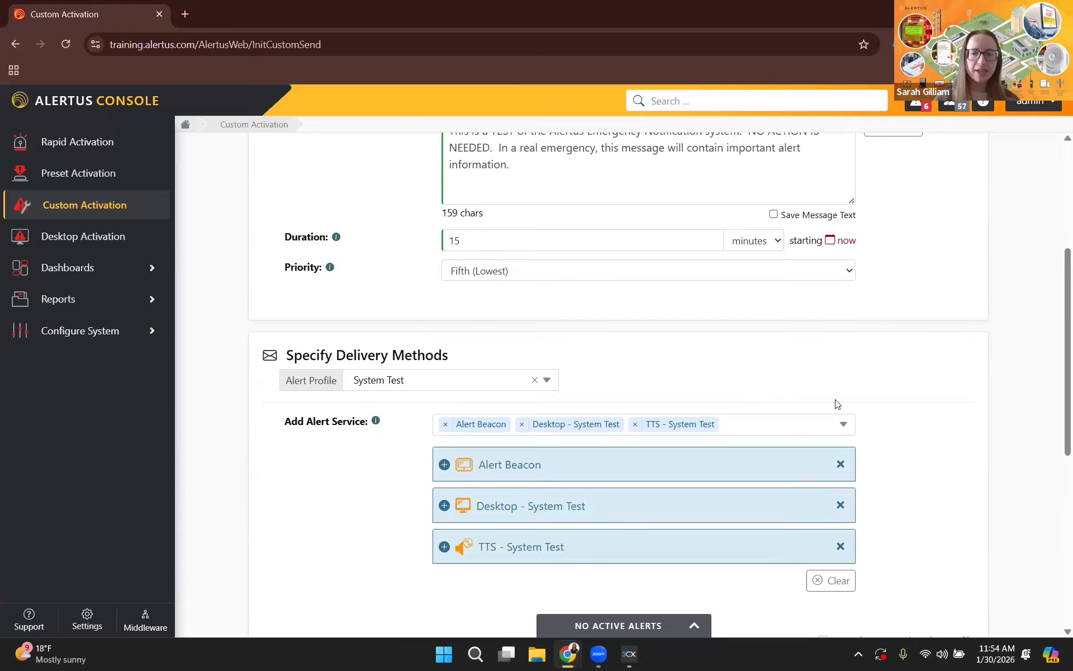
Examine the profile's settings for the TTS - System Test, Desktop - System Test and Alert Beacon services.
{"action": "scroll", "coordinate": [604, 361], "scroll_direction": "down", "scroll_amount": 3}
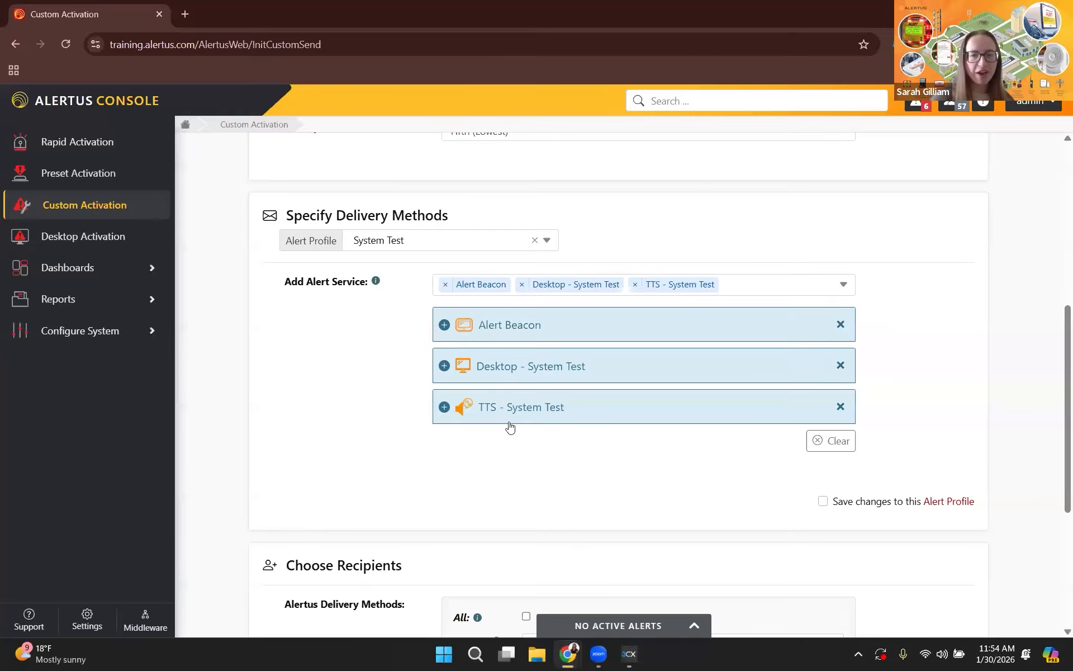
{"action": "left_click", "coordinate": [531, 417]}
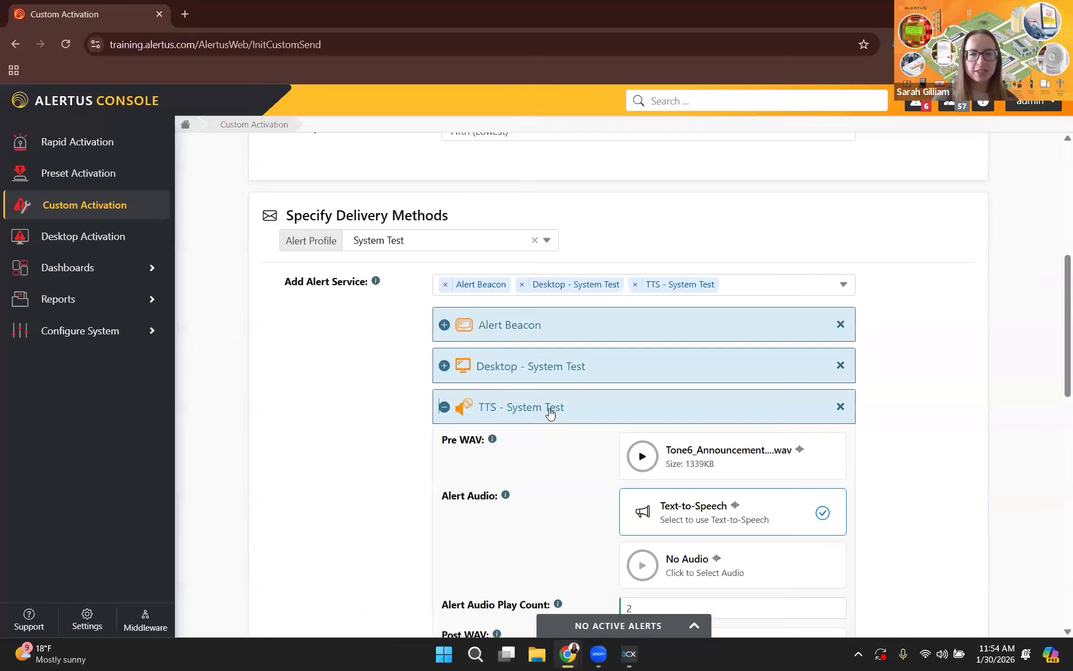
{"action": "scroll", "coordinate": [559, 392], "scroll_direction": "down", "scroll_amount": 3}
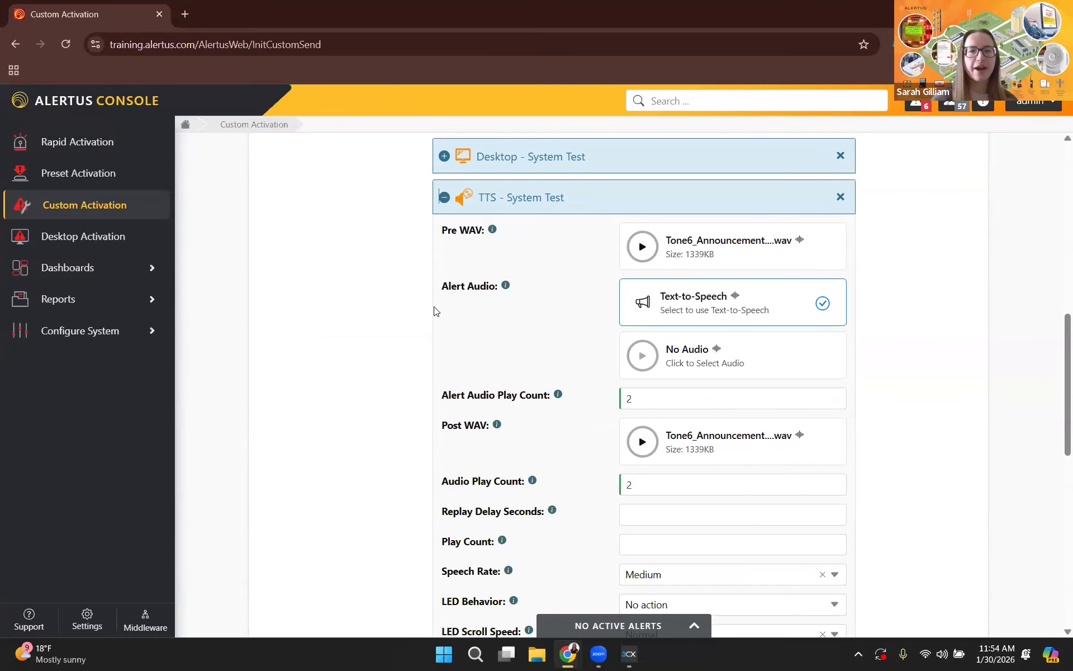
{"action": "scroll", "coordinate": [442, 291], "scroll_direction": "up", "scroll_amount": 2}
{"action": "left_click", "coordinate": [444, 266]}
{"action": "left_click", "coordinate": [463, 228]}
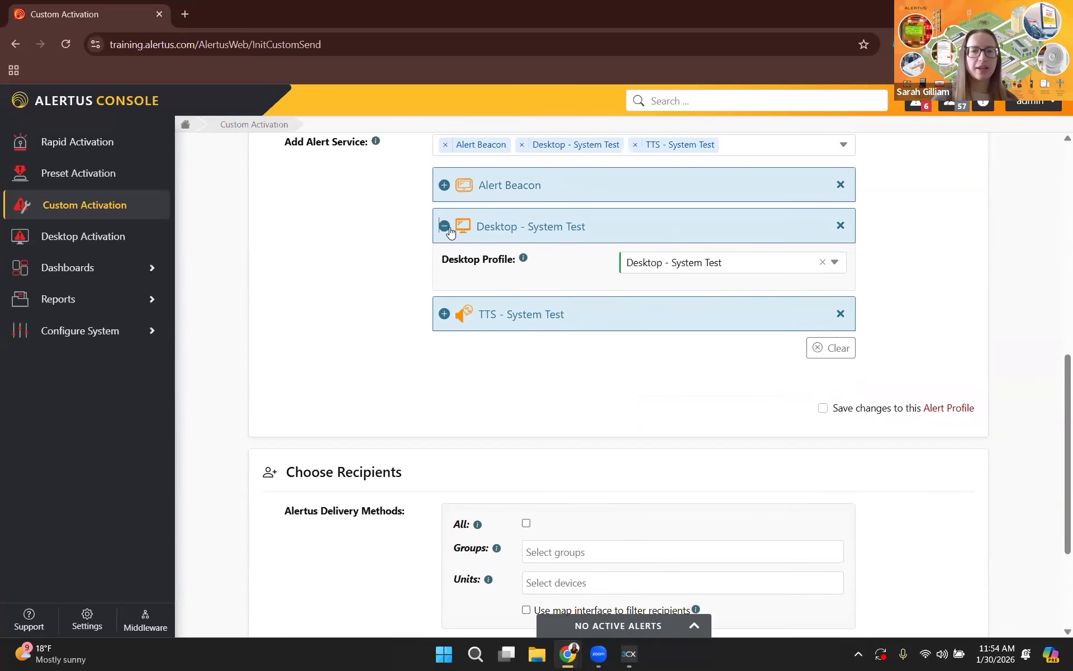
{"action": "left_click", "coordinate": [441, 183]}
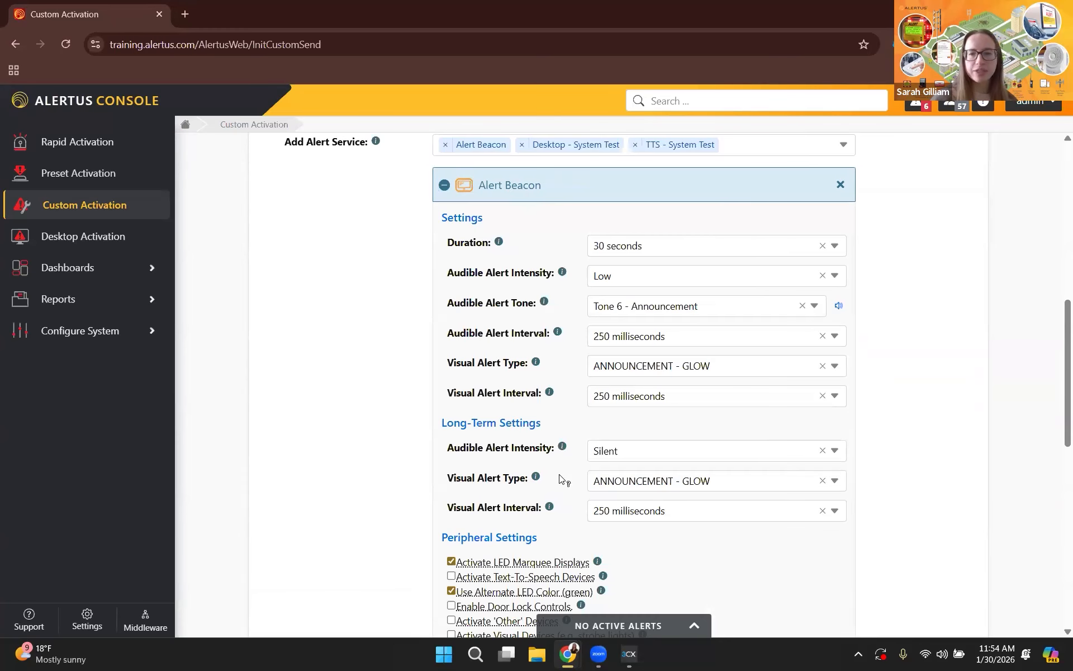
{"action": "scroll", "coordinate": [608, 202], "scroll_direction": "down", "scroll_amount": 1}
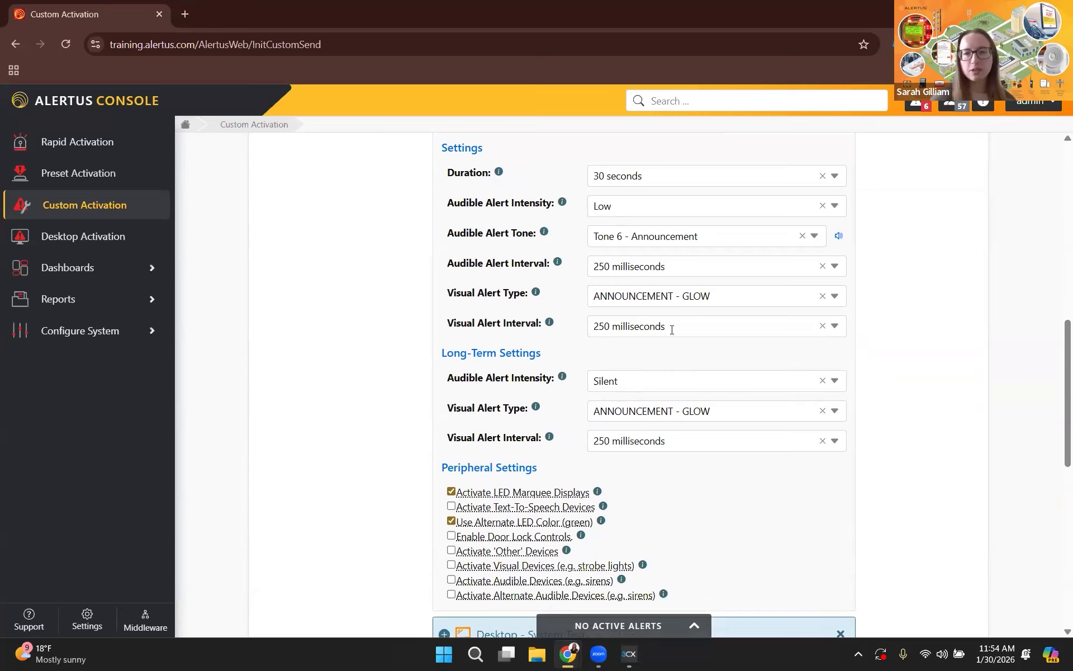
{"action": "scroll", "coordinate": [510, 388], "scroll_direction": "down", "scroll_amount": 1}
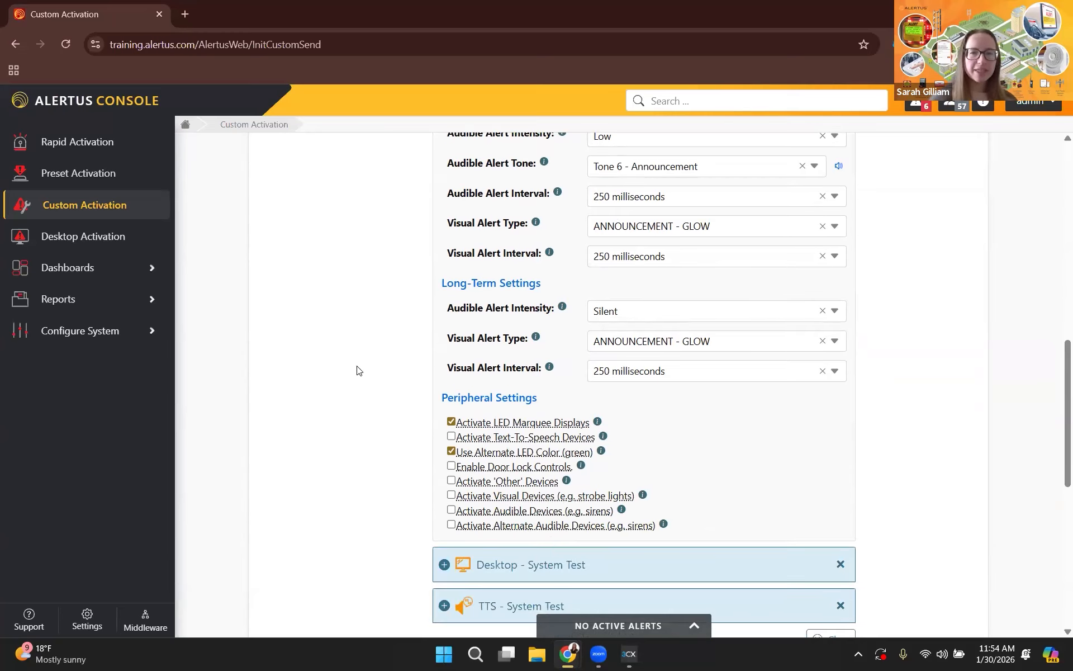
{"action": "scroll", "coordinate": [410, 302], "scroll_direction": "up", "scroll_amount": 3}
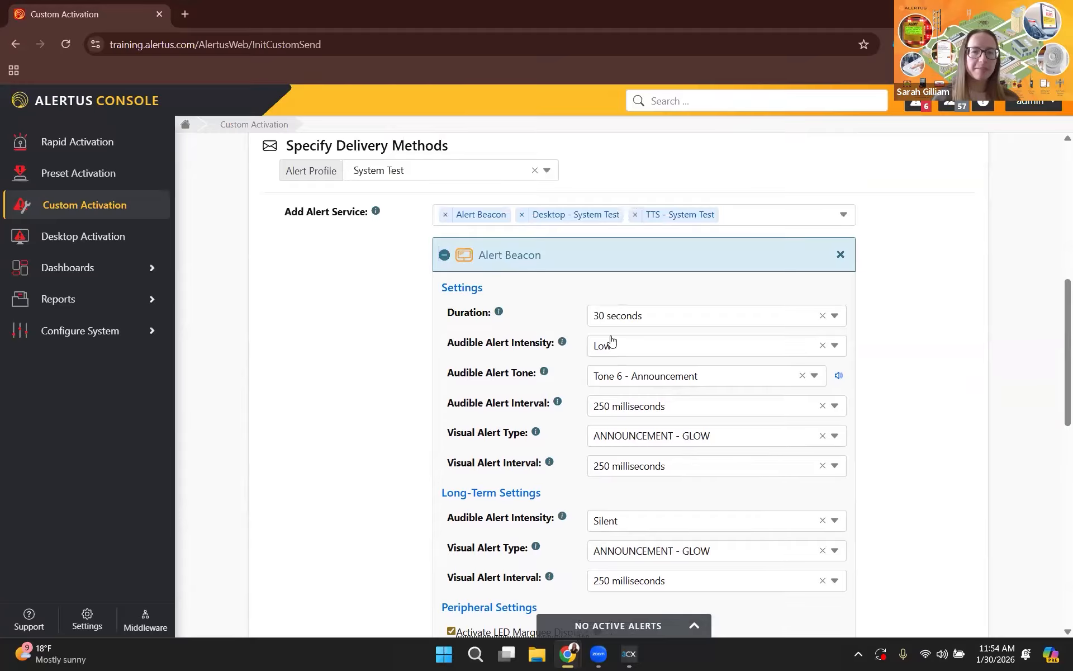
Choose the Building 3 group as the alert's recipients.
{"action": "scroll", "coordinate": [659, 356], "scroll_direction": "down", "scroll_amount": 3}
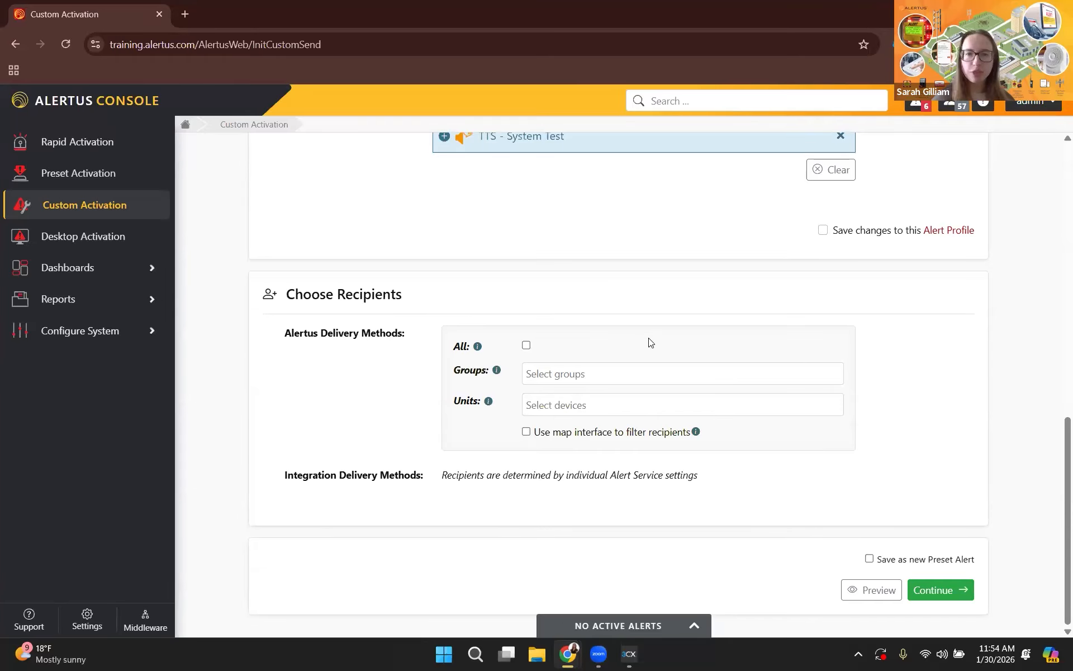
{"action": "left_click", "coordinate": [635, 382]}
{"action": "scroll", "coordinate": [678, 418], "scroll_direction": "down", "scroll_amount": 2}
{"action": "left_click", "coordinate": [630, 466]}
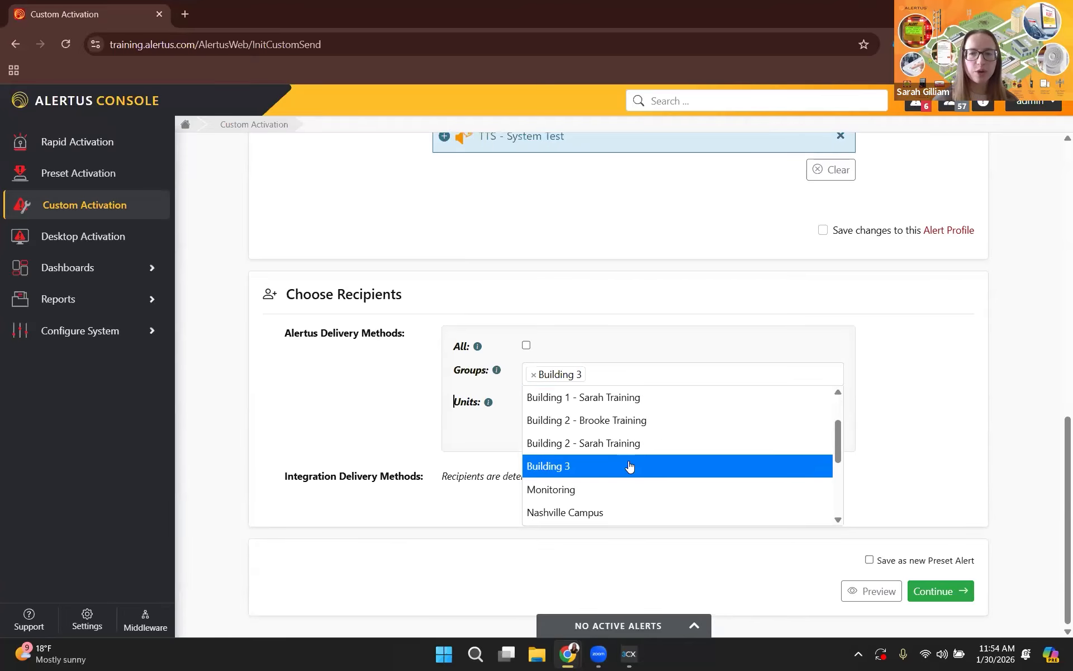
{"action": "scroll", "coordinate": [630, 307], "scroll_direction": "up", "scroll_amount": 1}
{"action": "left_click", "coordinate": [635, 328]}
{"action": "scroll", "coordinate": [542, 246], "scroll_direction": "up", "scroll_amount": 3}
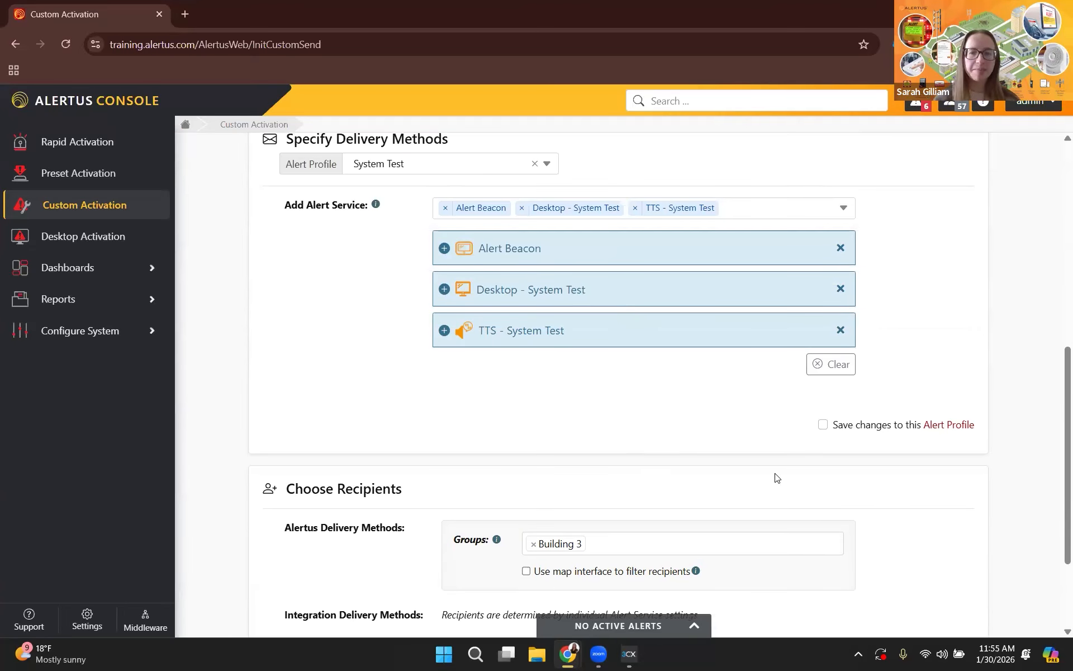
Continue to the activation confirmation, review the alert information and recipients, and send the alert.
{"action": "scroll", "coordinate": [780, 472], "scroll_direction": "down", "scroll_amount": 2}
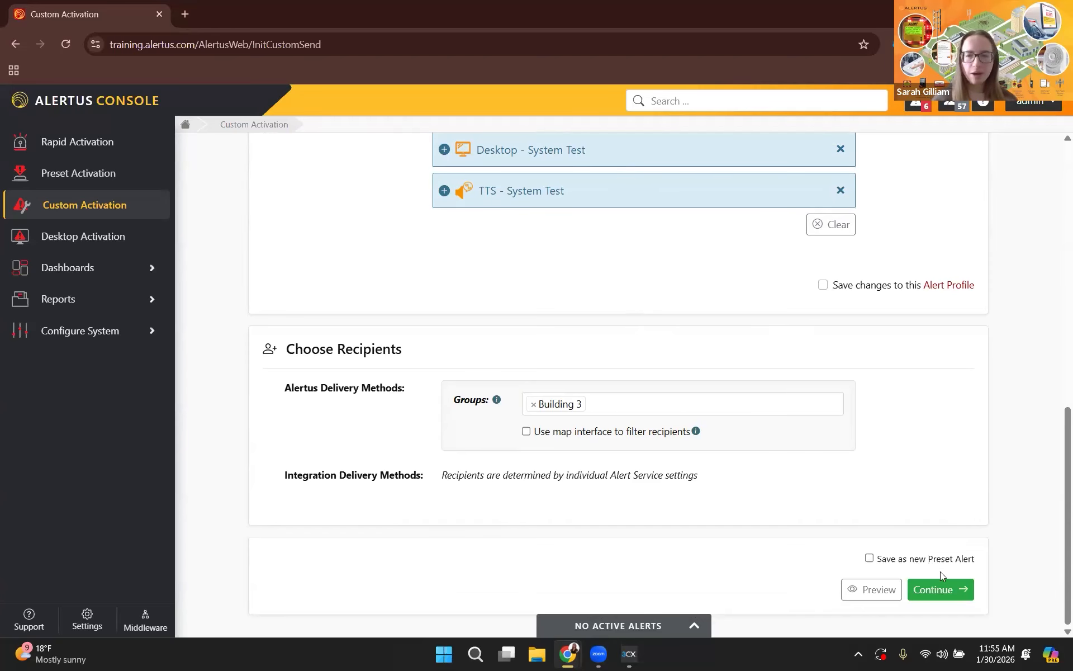
{"action": "left_click", "coordinate": [933, 587]}
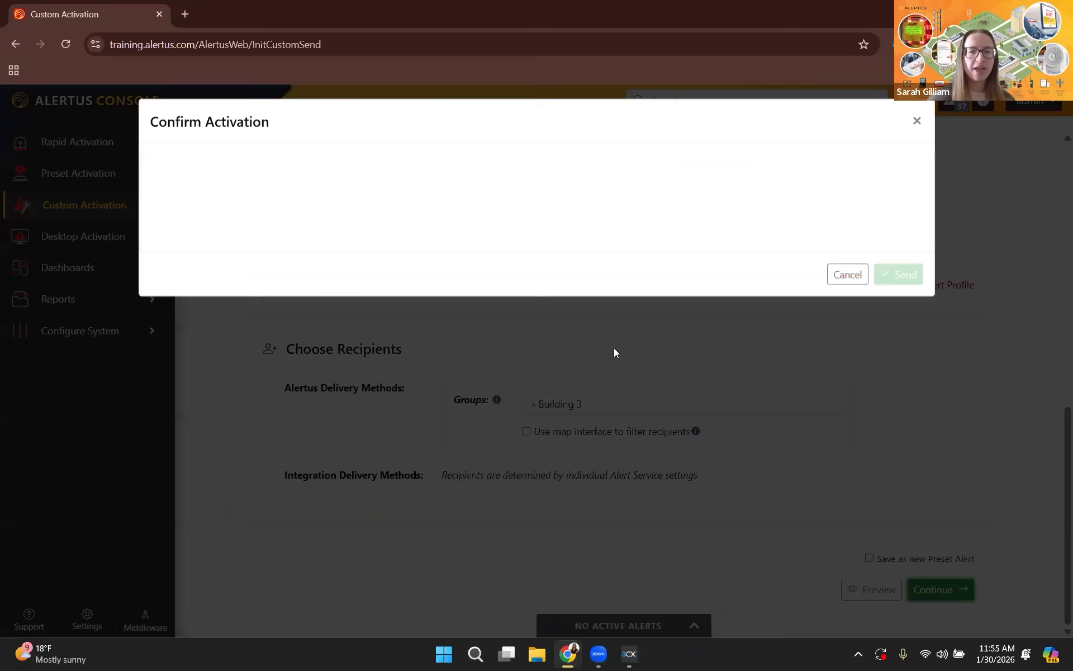
{"action": "scroll", "coordinate": [568, 300], "scroll_direction": "down", "scroll_amount": 2}
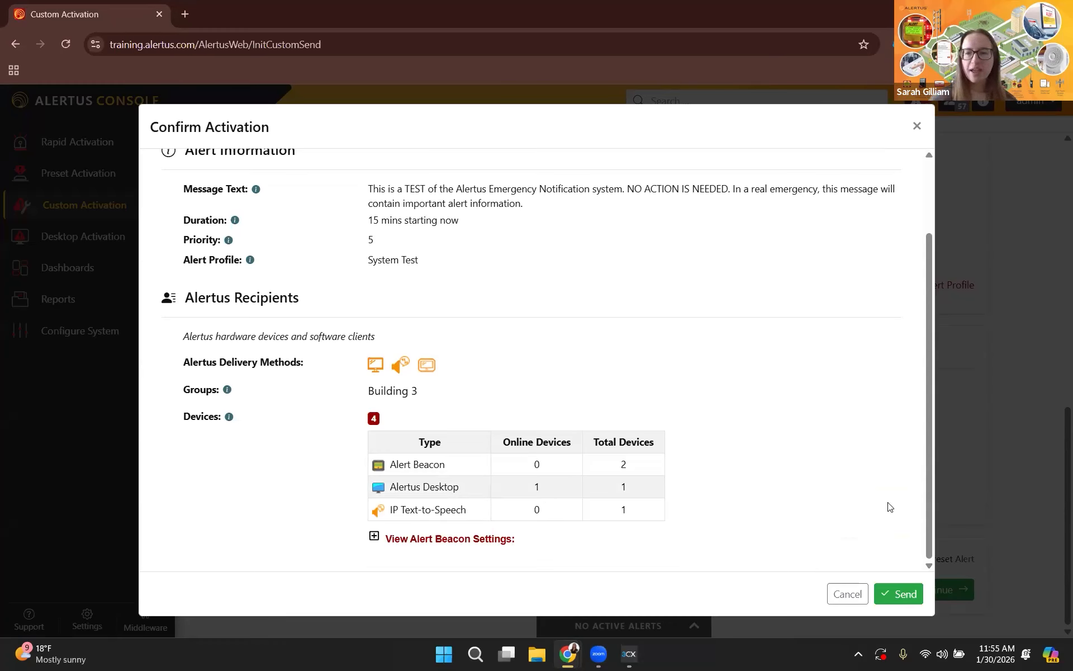
{"action": "left_click", "coordinate": [896, 594]}
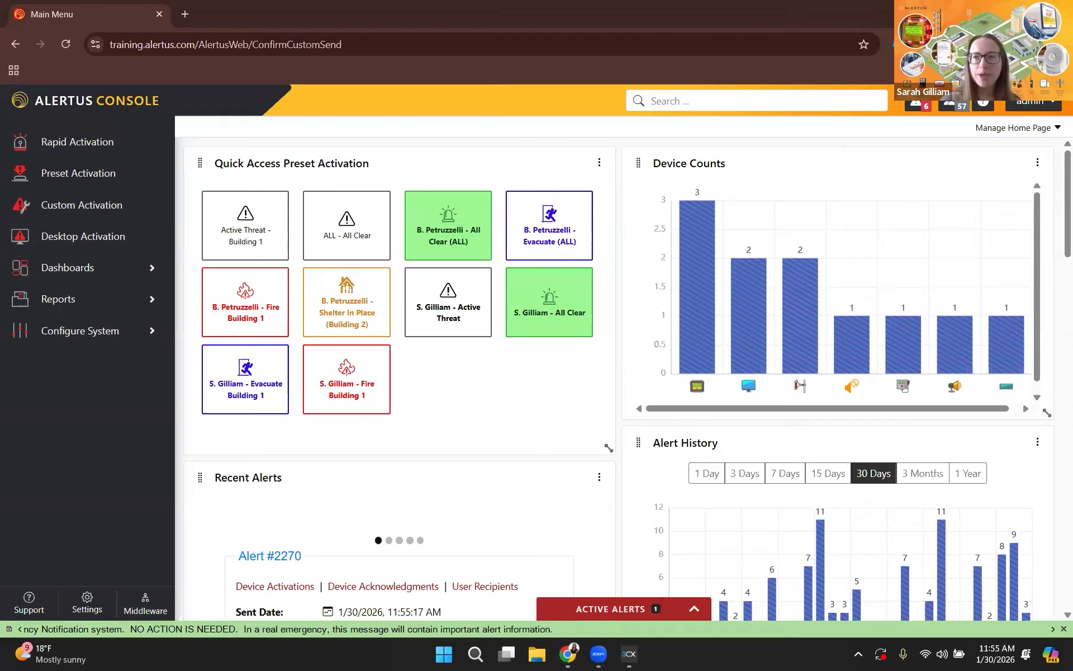
Show the desktop to check the scrolling test alert, and return to the Alertus Console window.
{"action": "key", "text": "super+d"}
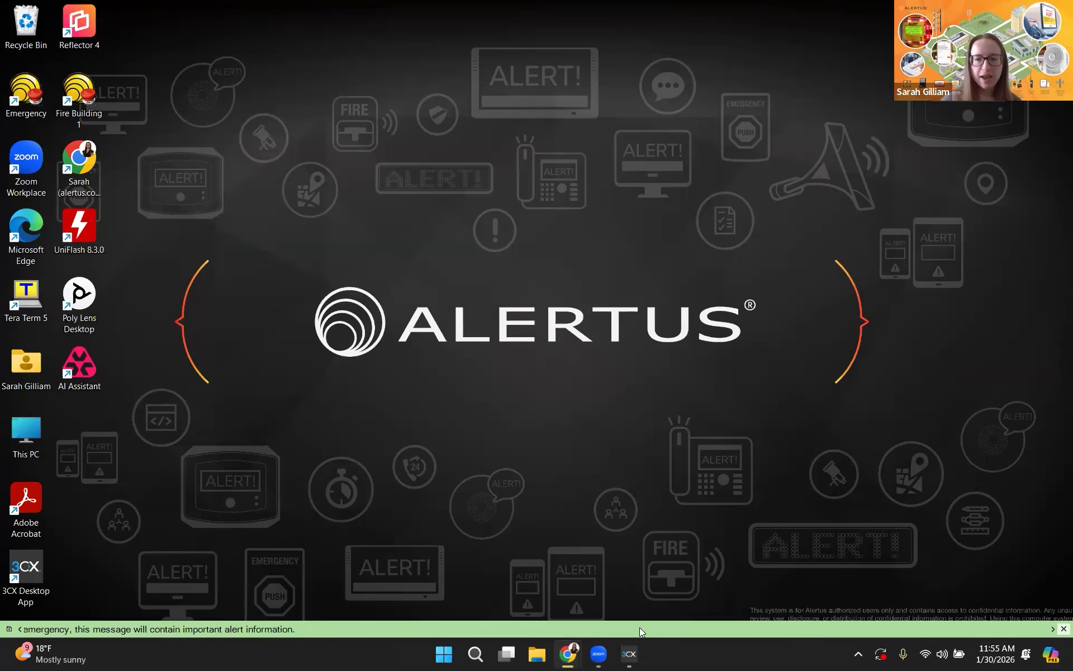
{"action": "mouse_move", "coordinate": [568, 653]}
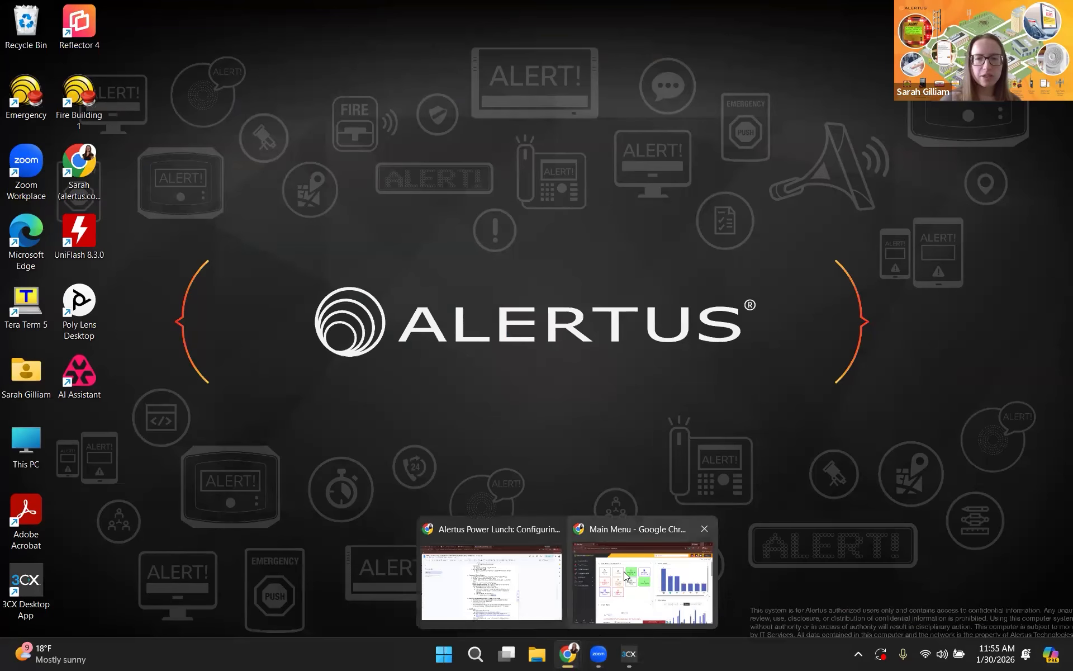
{"action": "left_click", "coordinate": [623, 572]}
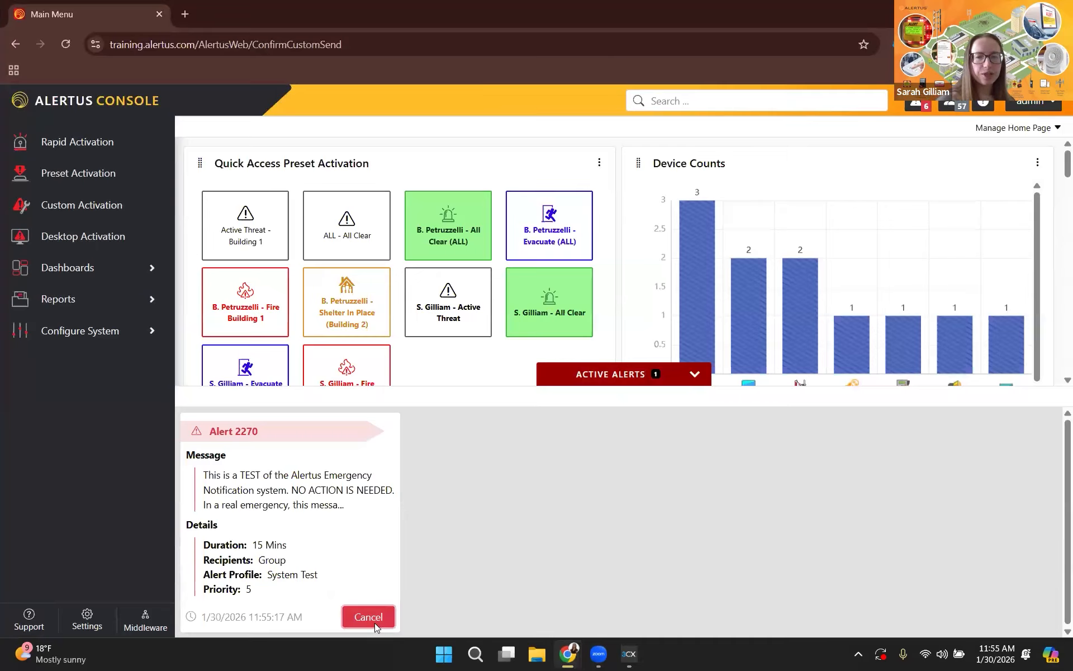
Cancel the active System Test alert and collapse the active alerts list.
{"action": "left_click", "coordinate": [368, 616]}
{"action": "left_click", "coordinate": [786, 244]}
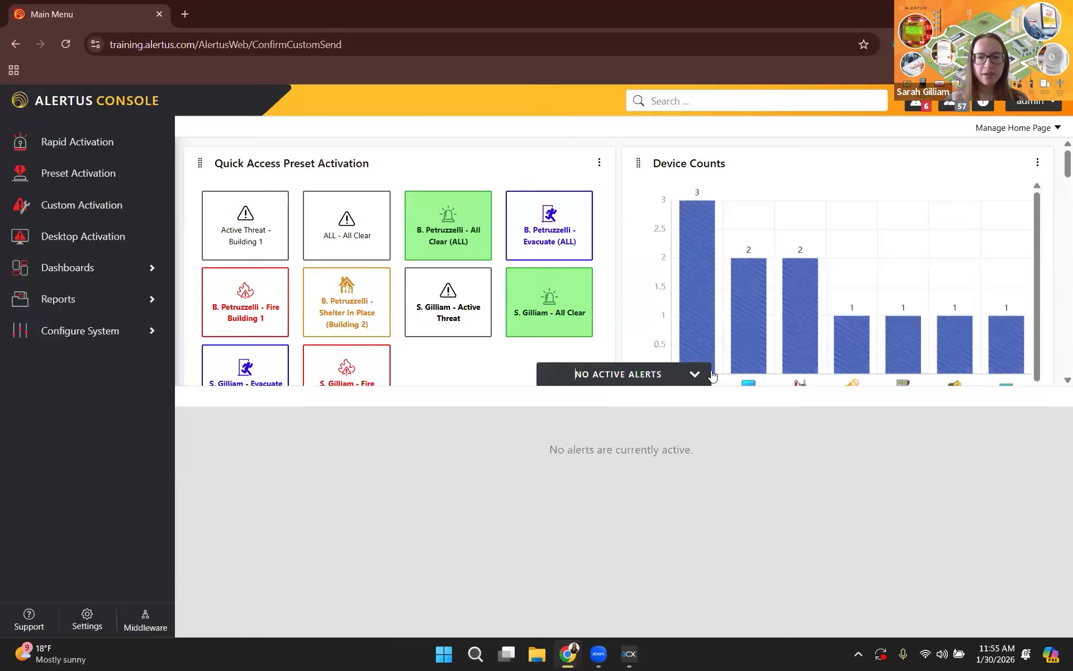
{"action": "left_click", "coordinate": [703, 374]}
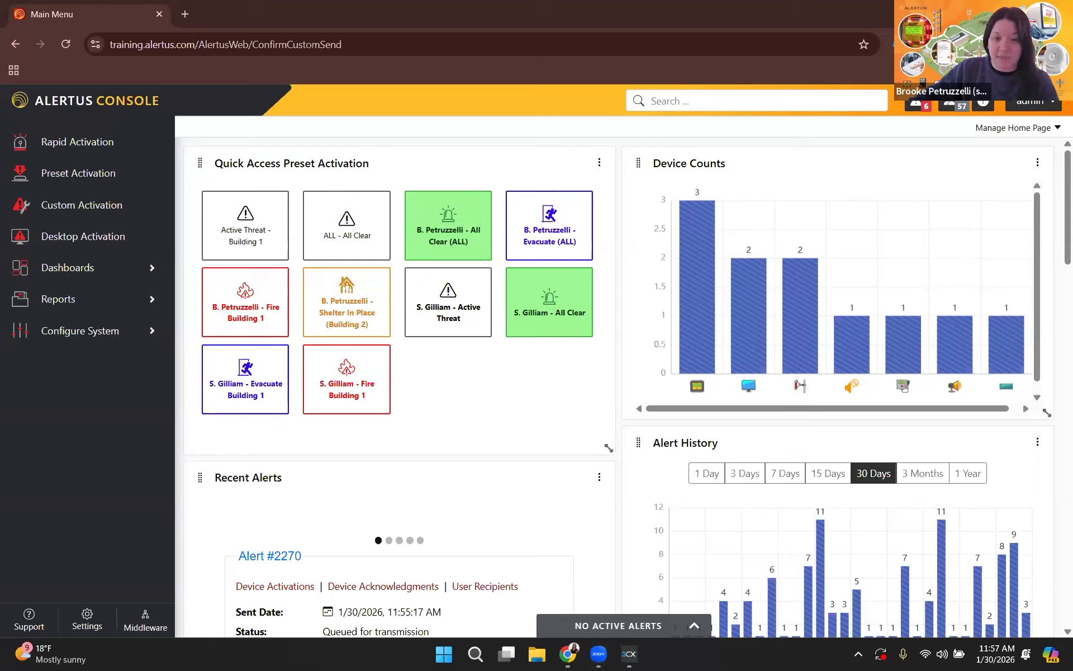
Open the Device Status report to view the status of all Alertus devices.
{"action": "left_click", "coordinate": [193, 50]}
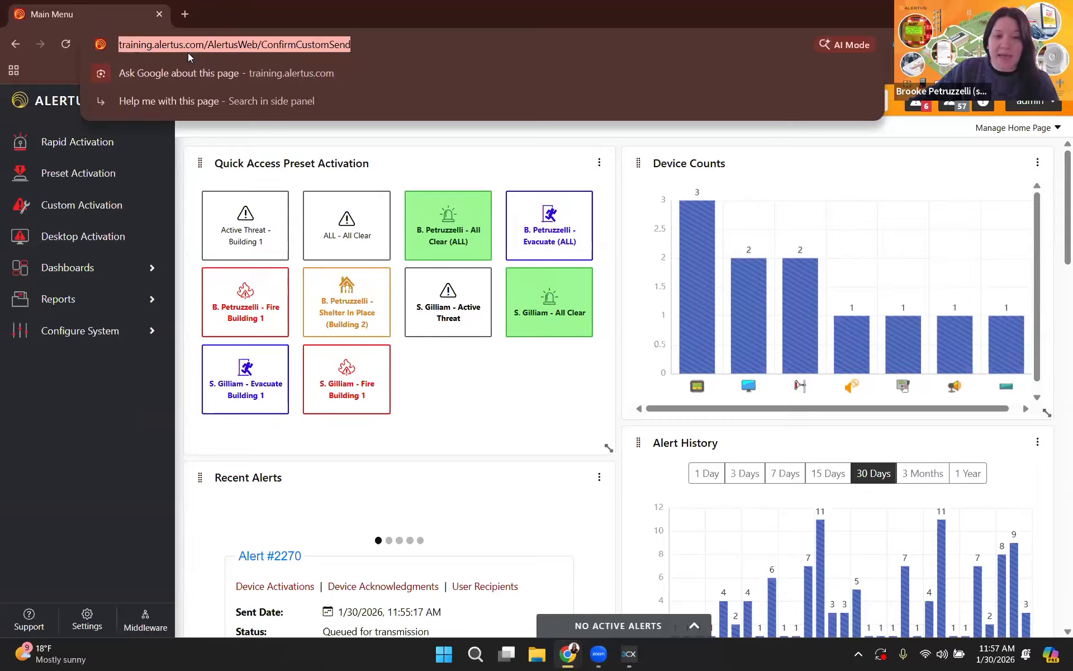
{"action": "left_click", "coordinate": [114, 303]}
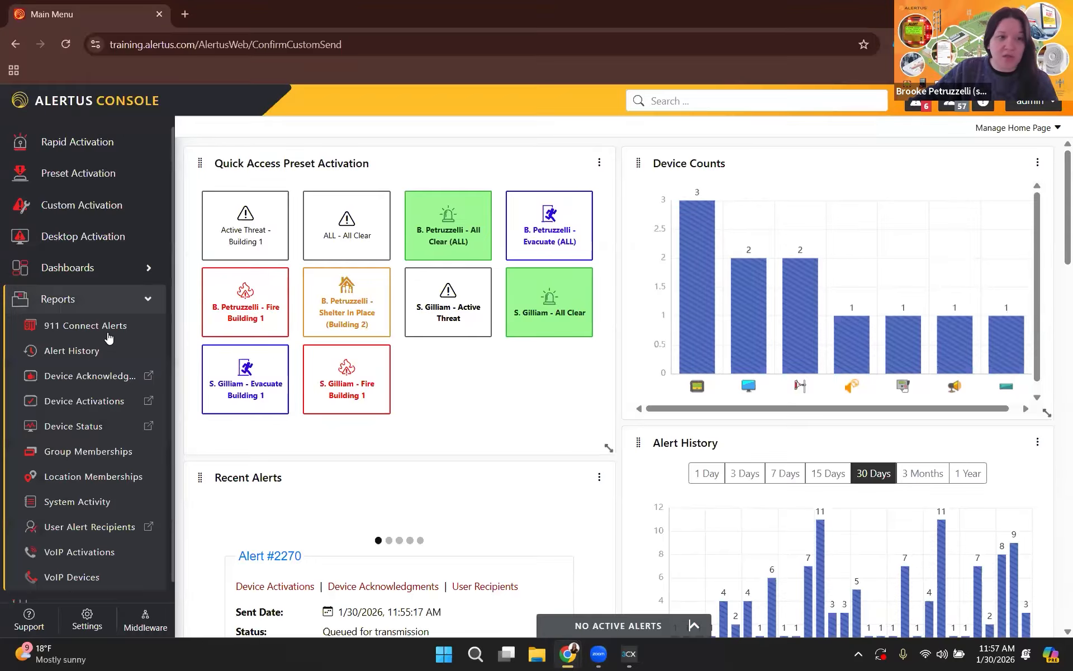
{"action": "left_click", "coordinate": [84, 432]}
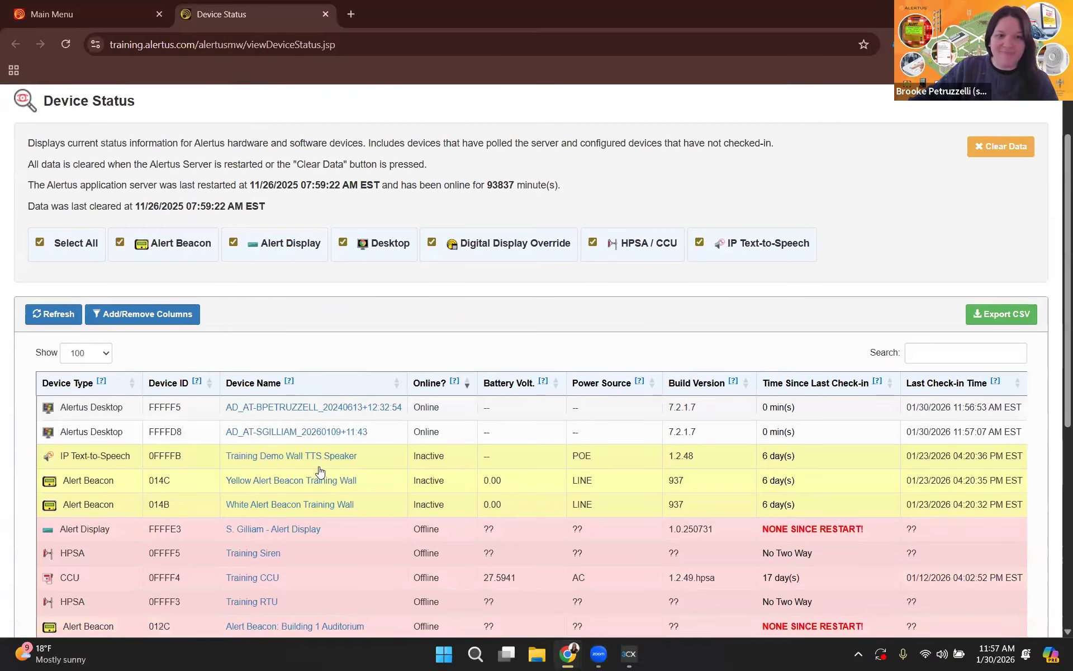
Review the device status list, return to the Alertus Console, and open the Alert Devices configuration.
{"action": "scroll", "coordinate": [319, 472], "scroll_direction": "down", "scroll_amount": 2}
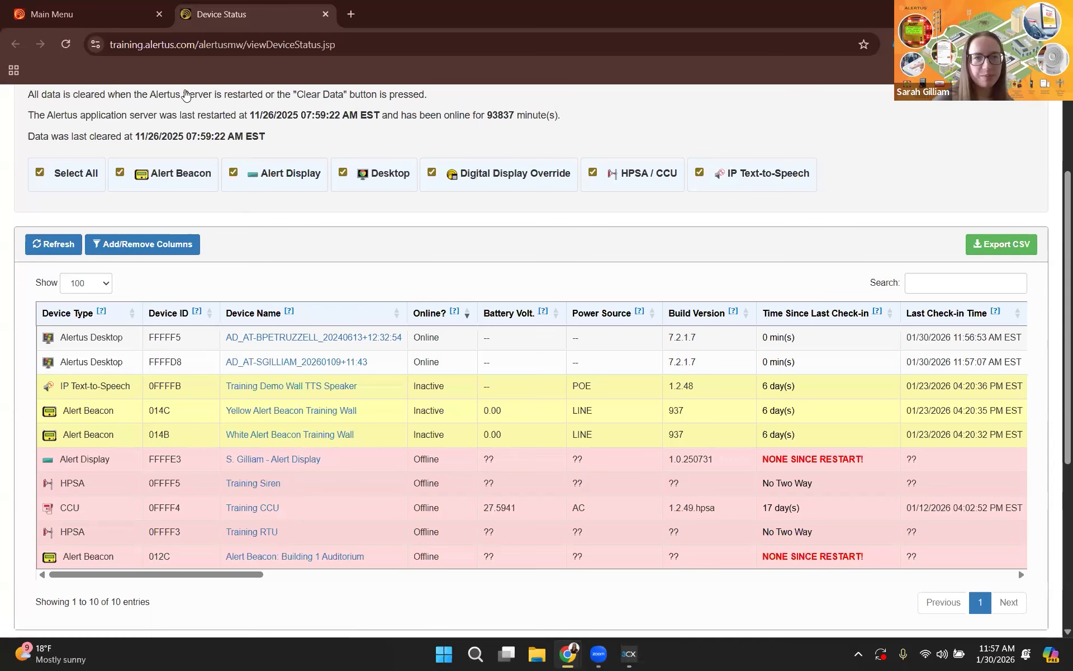
{"action": "left_click", "coordinate": [90, 14]}
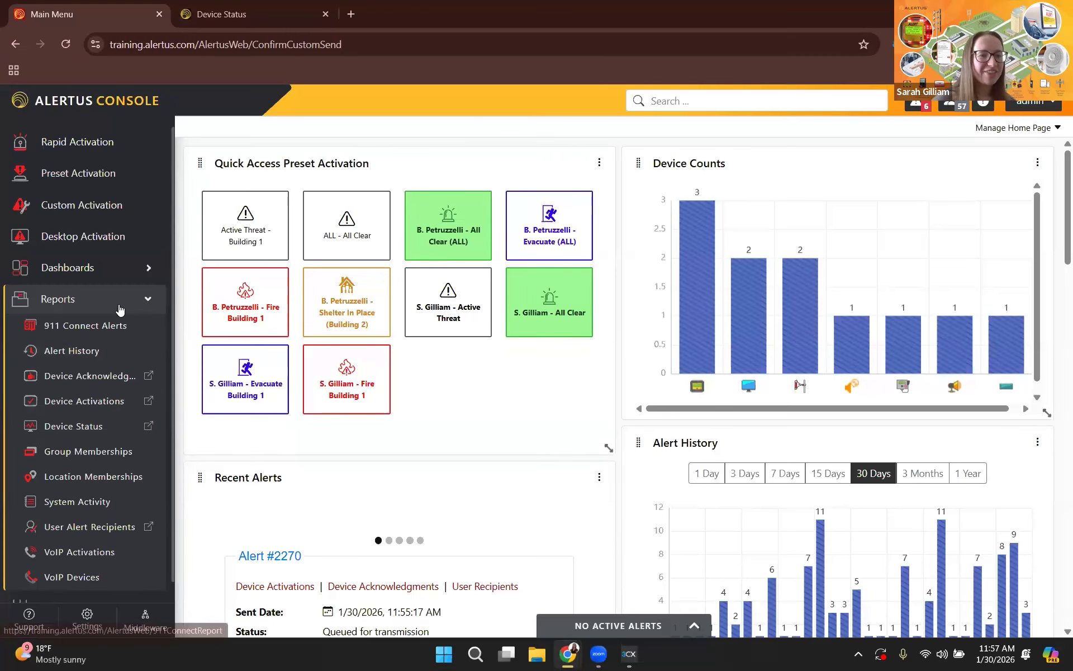
{"action": "left_click", "coordinate": [119, 310]}
{"action": "left_click", "coordinate": [101, 340]}
{"action": "left_click", "coordinate": [96, 389]}
Open the White Alert Beacon Training Wall device for editing and examine its general settings and group assignments.
{"action": "scroll", "coordinate": [615, 528], "scroll_direction": "down", "scroll_amount": 5}
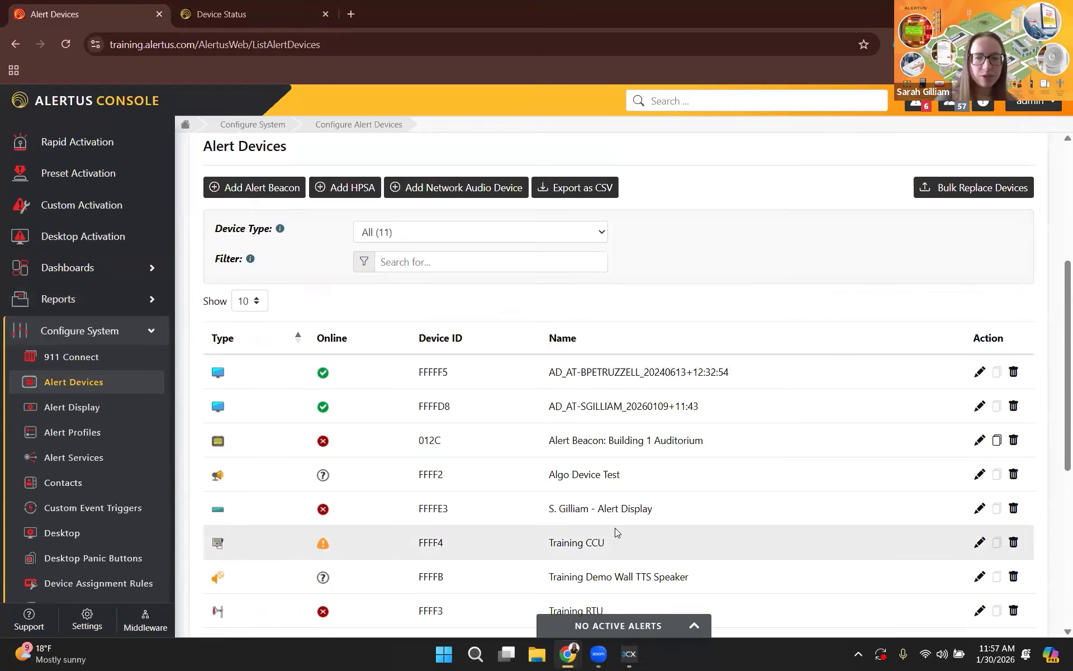
{"action": "scroll", "coordinate": [615, 532], "scroll_direction": "down", "scroll_amount": 2}
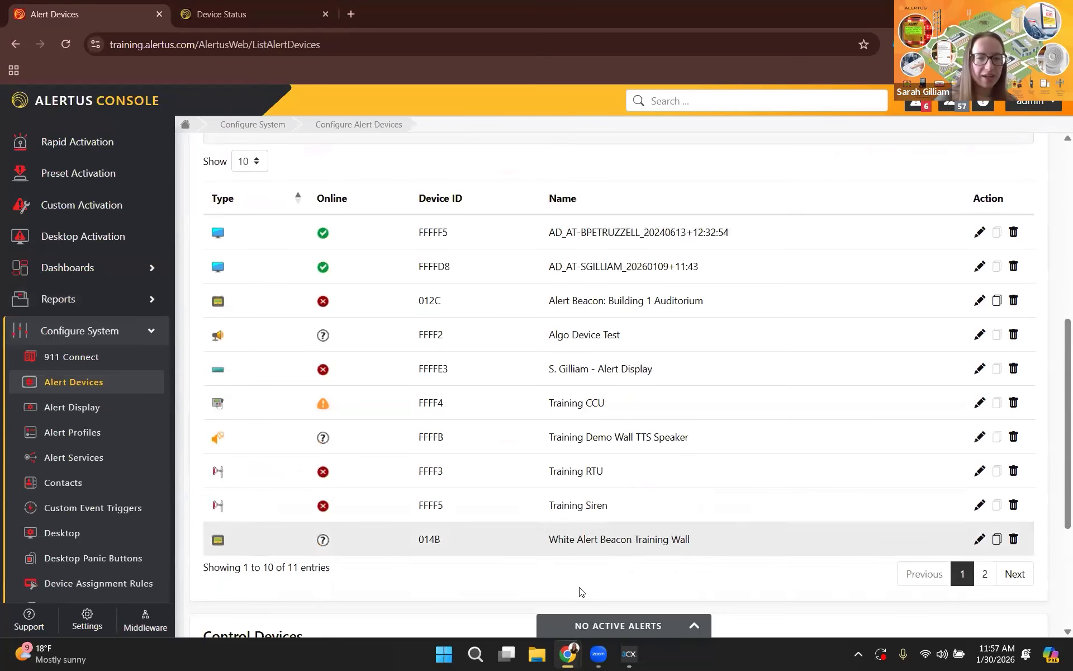
{"action": "left_click", "coordinate": [980, 540]}
{"action": "scroll", "coordinate": [514, 425], "scroll_direction": "down", "scroll_amount": 3}
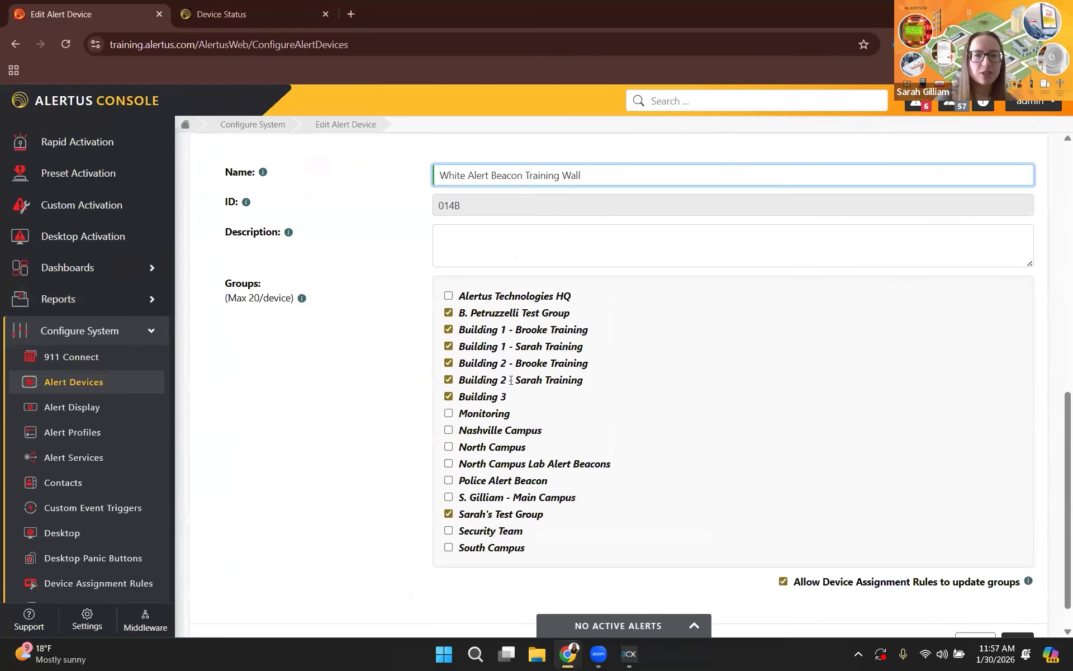
{"action": "scroll", "coordinate": [511, 380], "scroll_direction": "up", "scroll_amount": 2}
{"action": "left_click", "coordinate": [601, 323]}
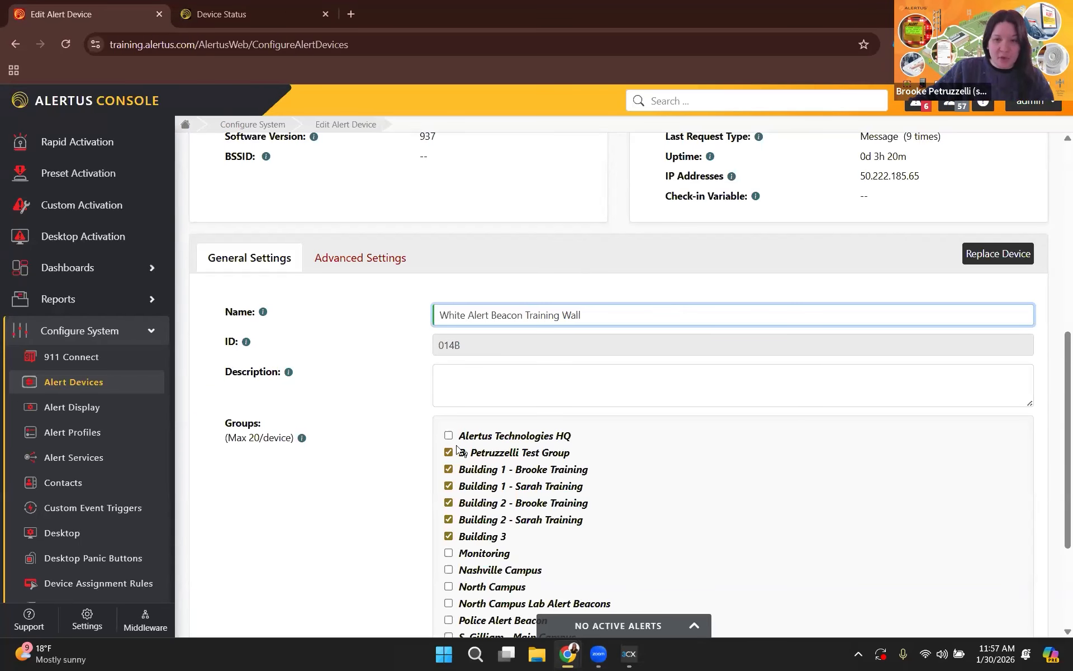
{"action": "scroll", "coordinate": [849, 411], "scroll_direction": "down", "scroll_amount": 3}
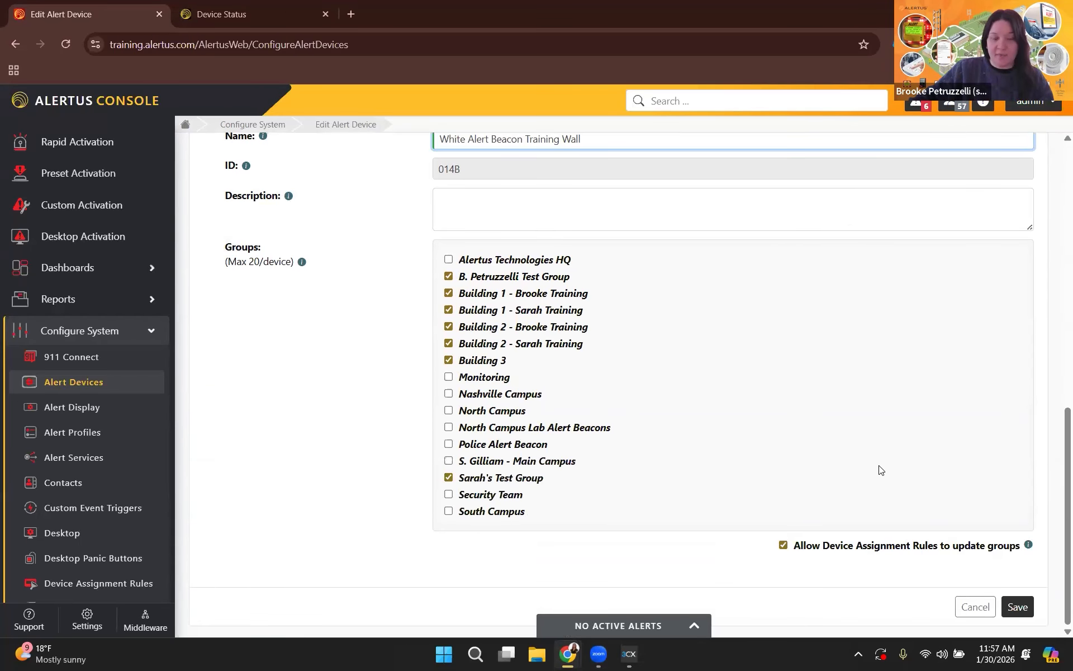
Leave the beacon's settings without saving and close the Device Status report.
{"action": "left_click", "coordinate": [975, 606]}
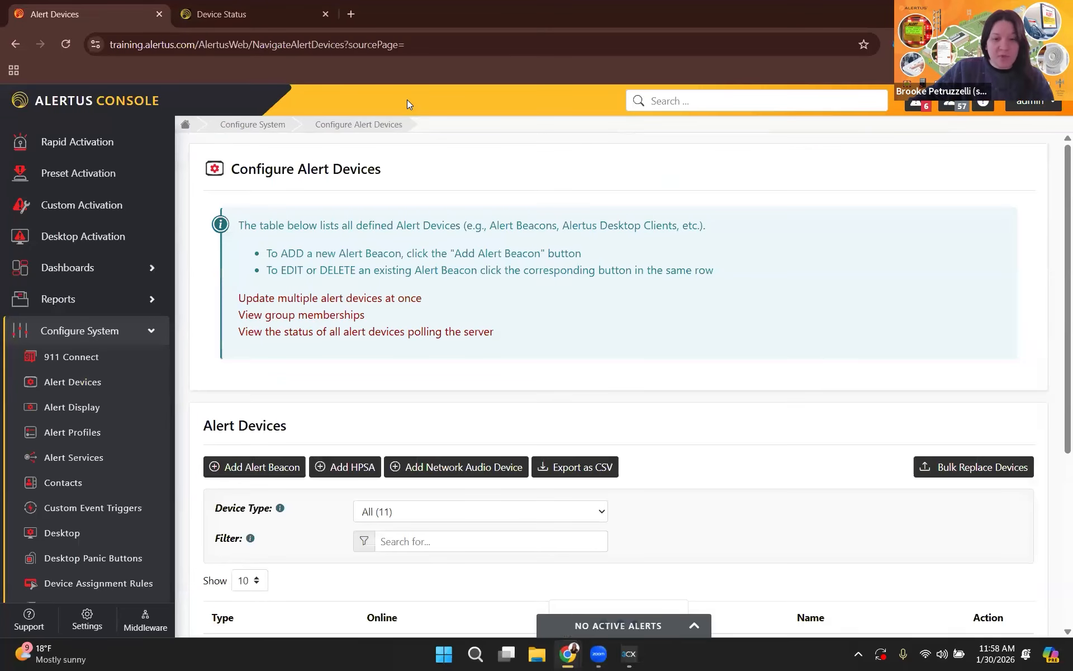
{"action": "left_click", "coordinate": [326, 14]}
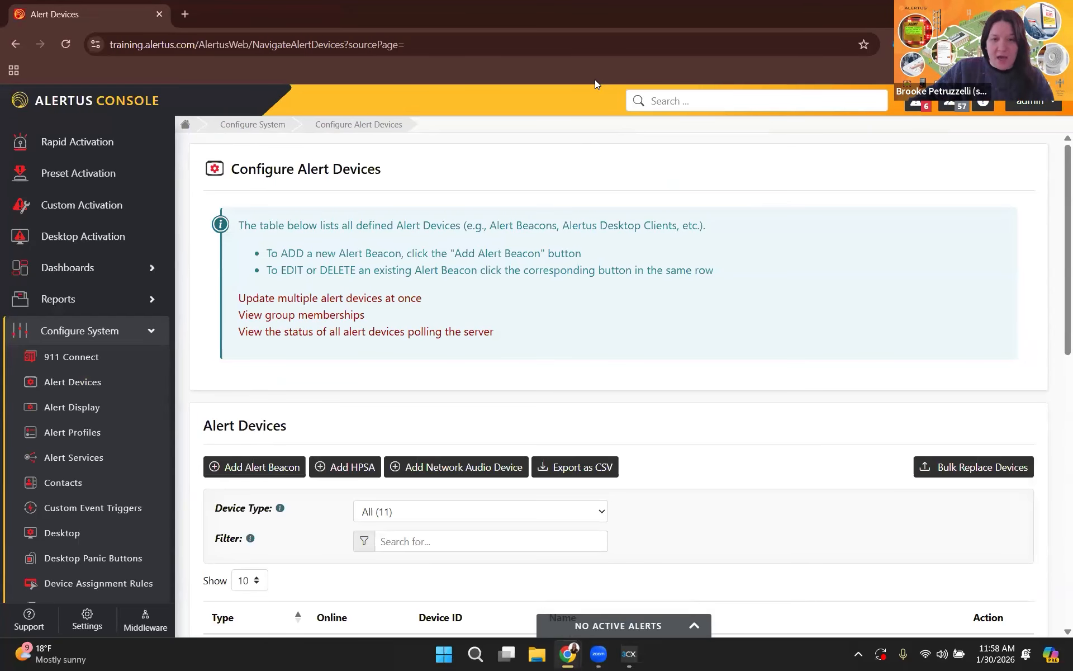